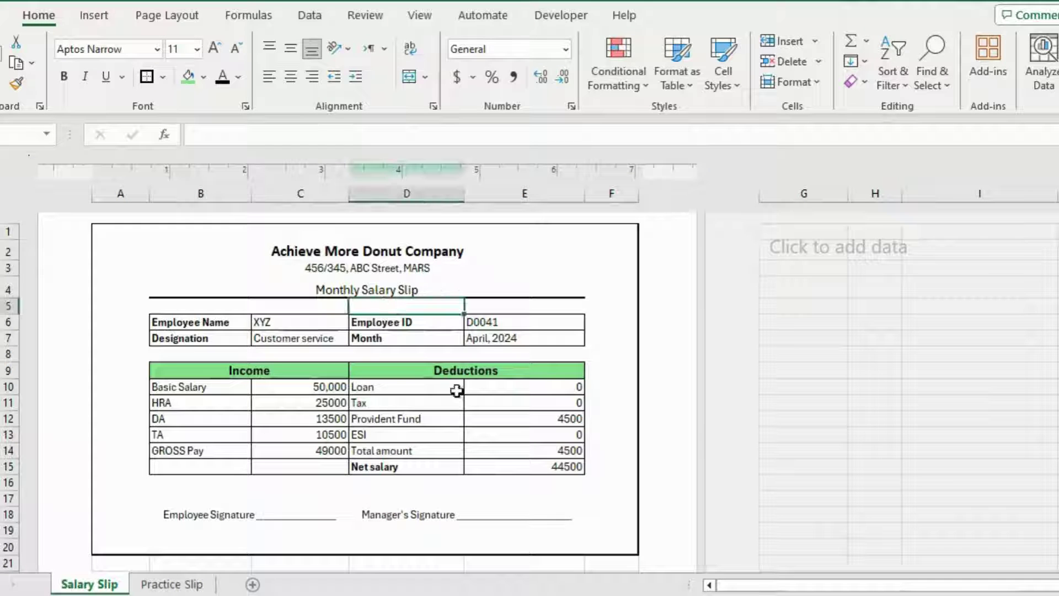
Step: Review the existing Monthly Salary Slip sheet, including the ESI deduction value in E13
drag(131, 284, 448, 303)
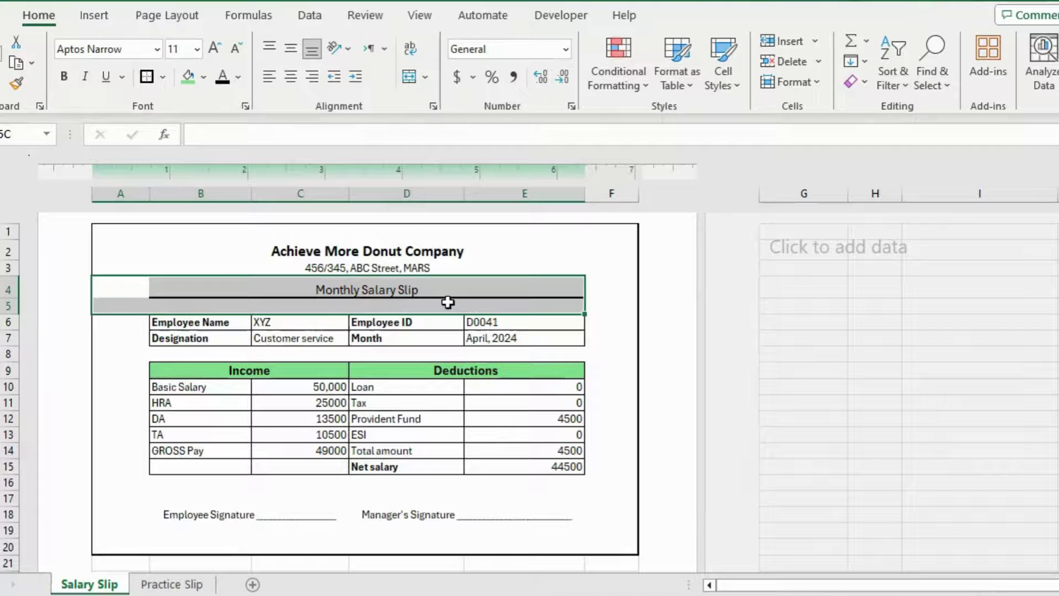
click(447, 304)
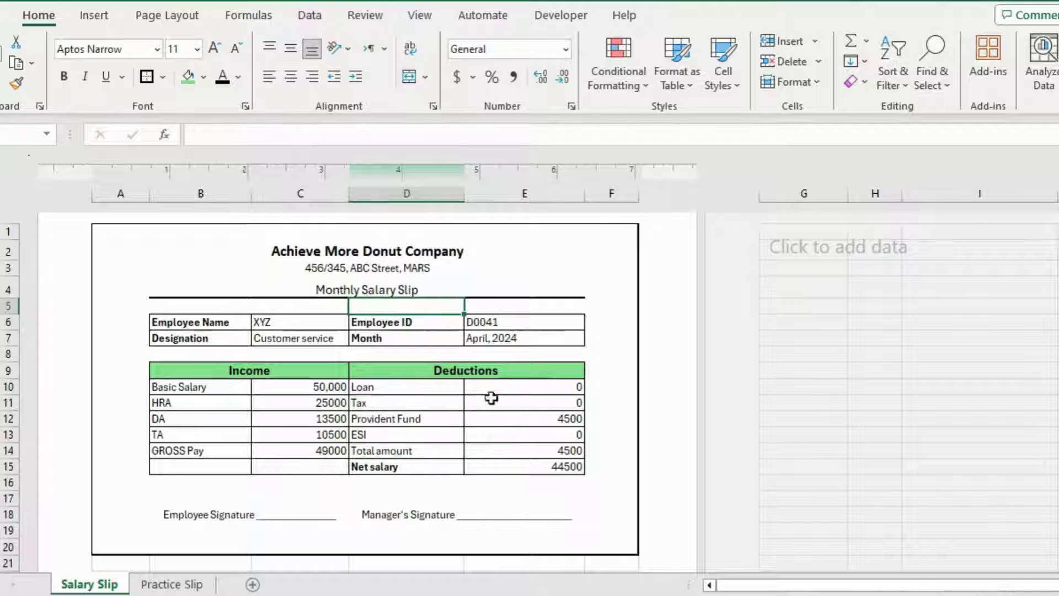
click(480, 433)
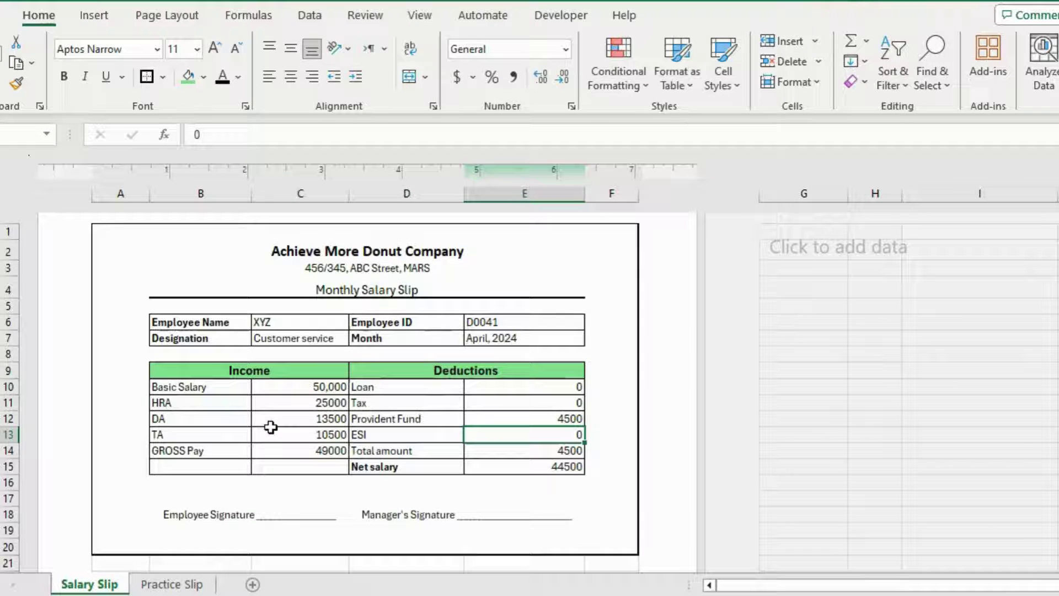
Step: Switch to the blank Practice Slip sheet and show it in Page Layout view
click(177, 584)
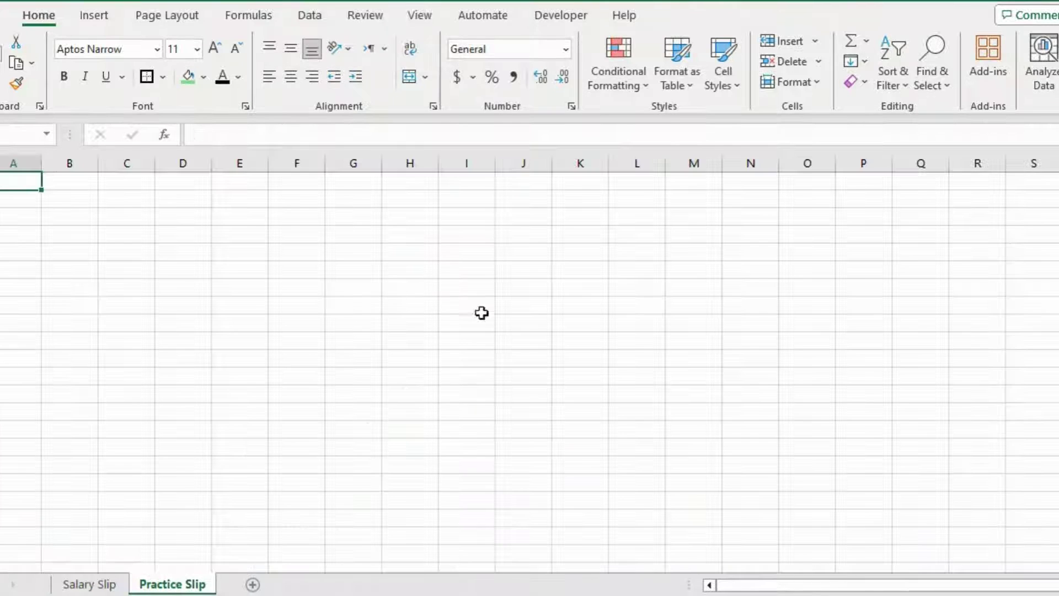
click(307, 237)
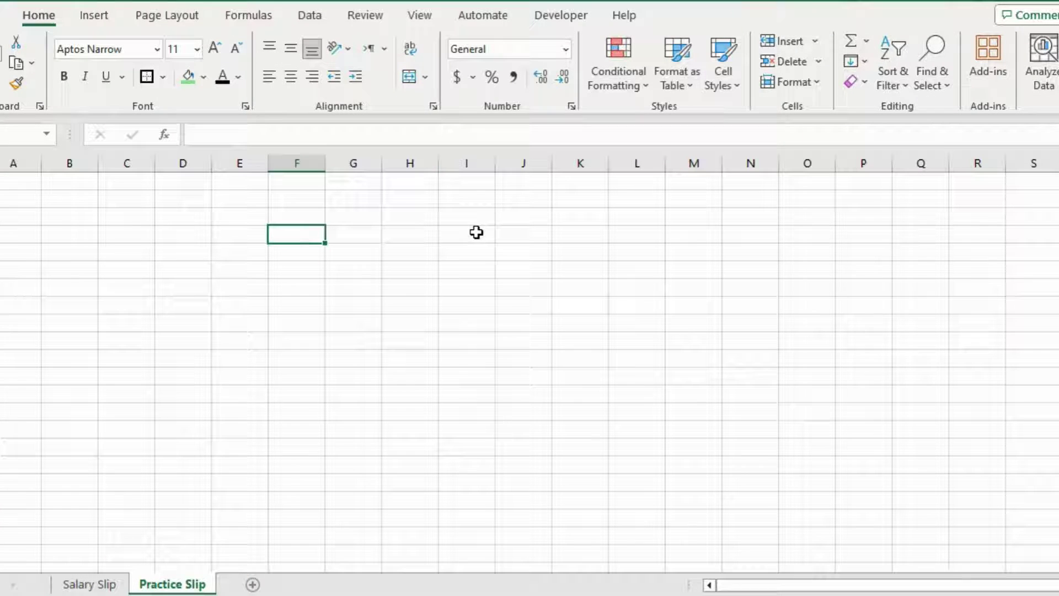
click(421, 17)
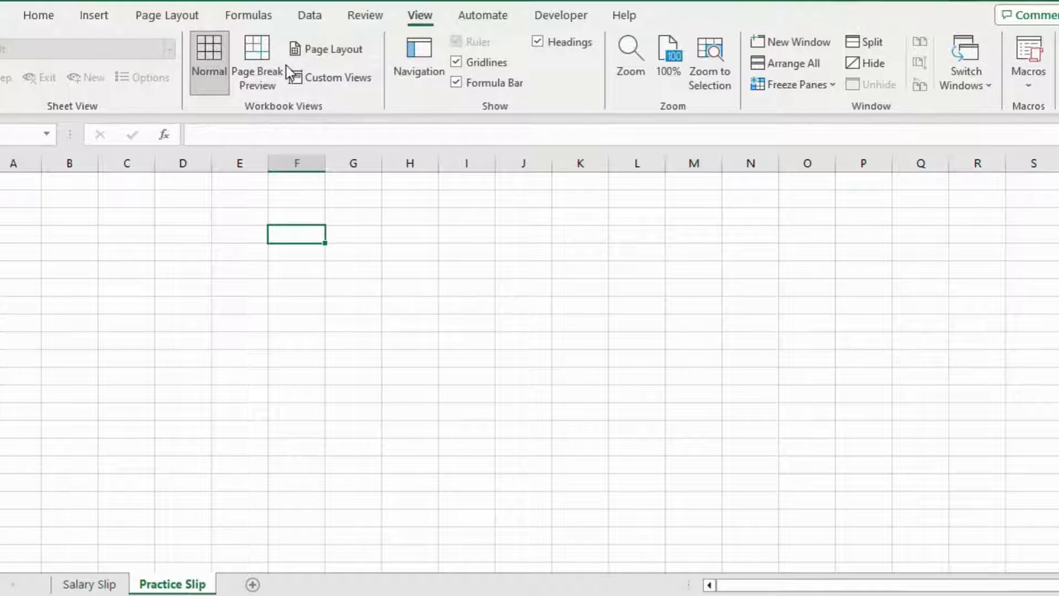
click(330, 55)
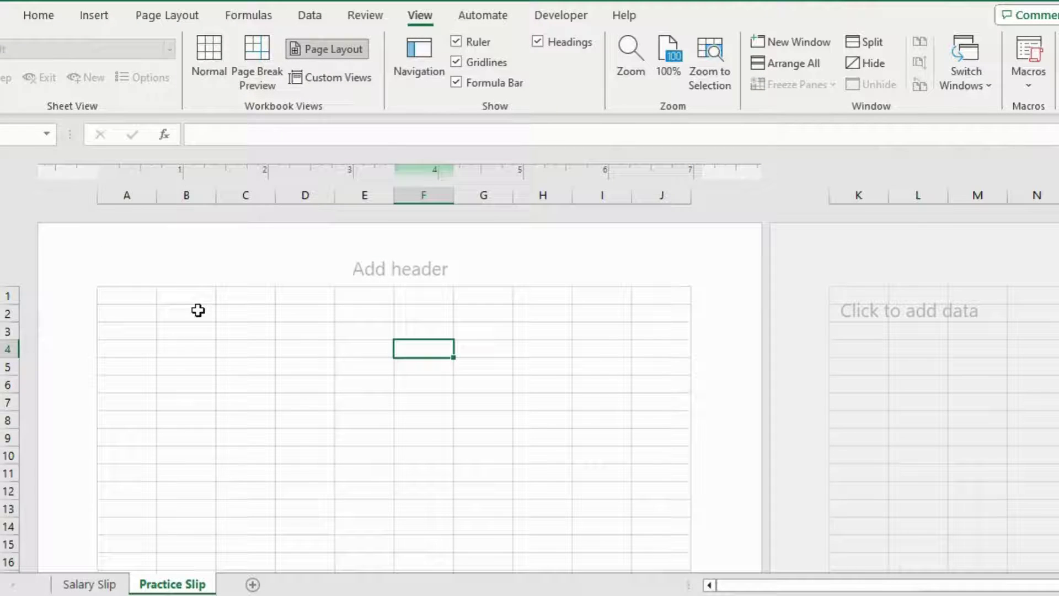
click(178, 302)
Step: Narrow column A to a slim margin and widen columns C and D for the slip layout
drag(156, 199, 644, 198)
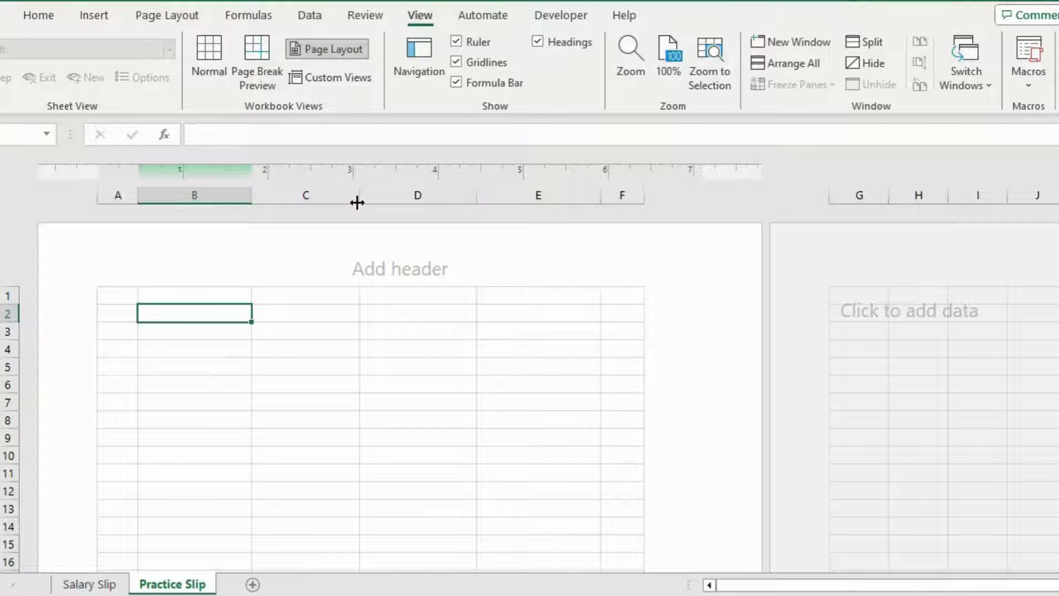
drag(359, 200, 373, 202)
drag(489, 198, 499, 200)
click(220, 398)
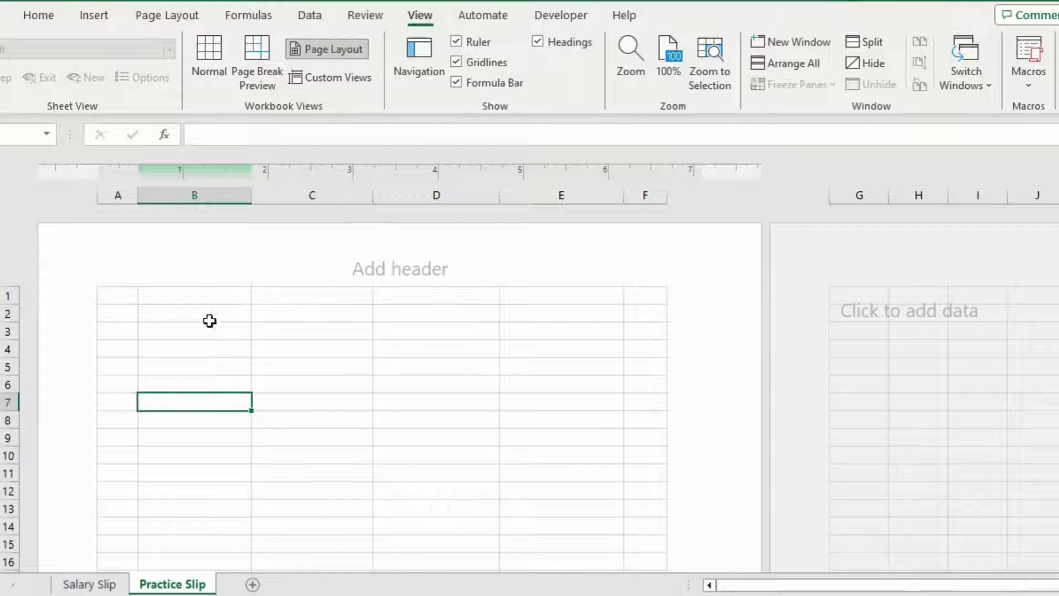
Step: Merge and centre B2:E2 and enter the title 'Achieve More Donut Company'
drag(208, 314, 550, 316)
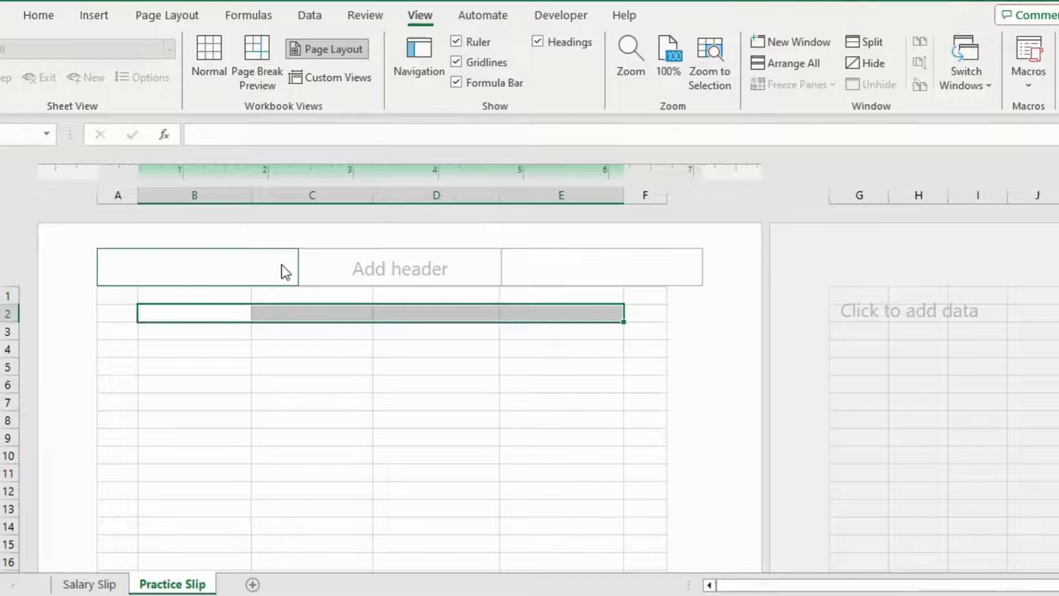
click(39, 15)
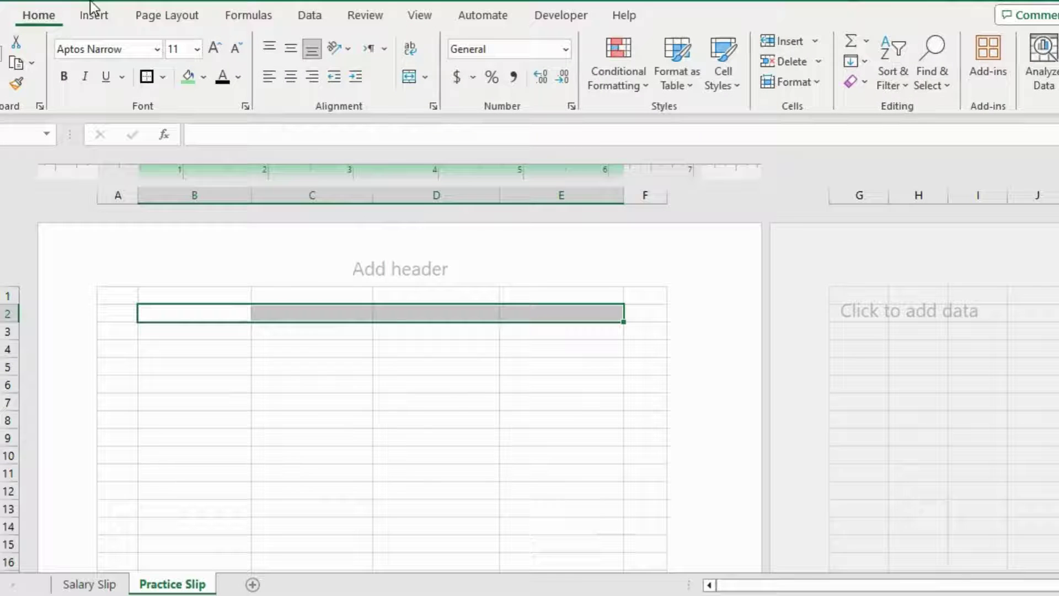
click(408, 77)
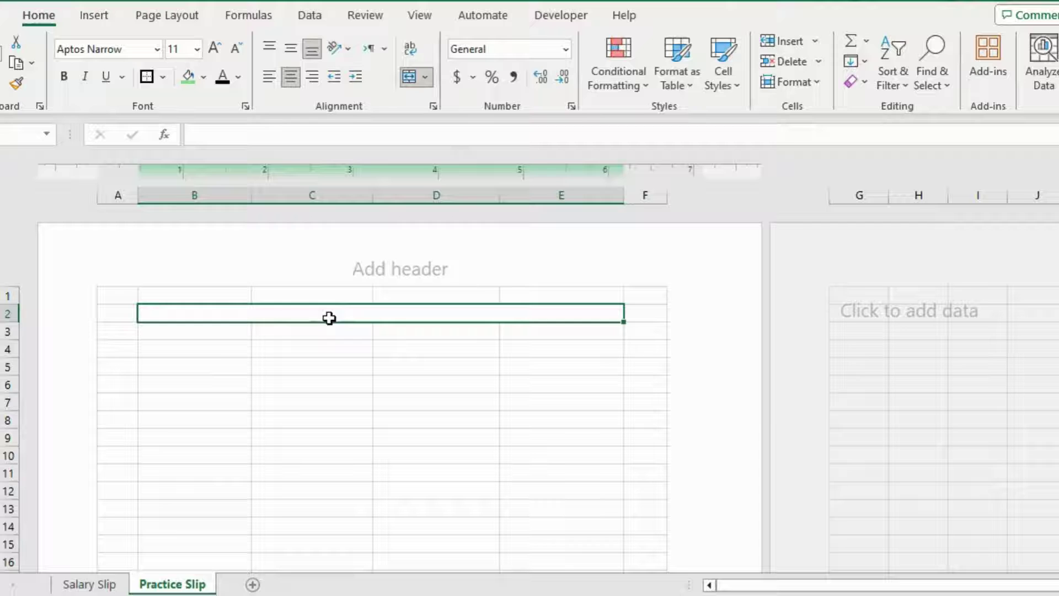
text(A)
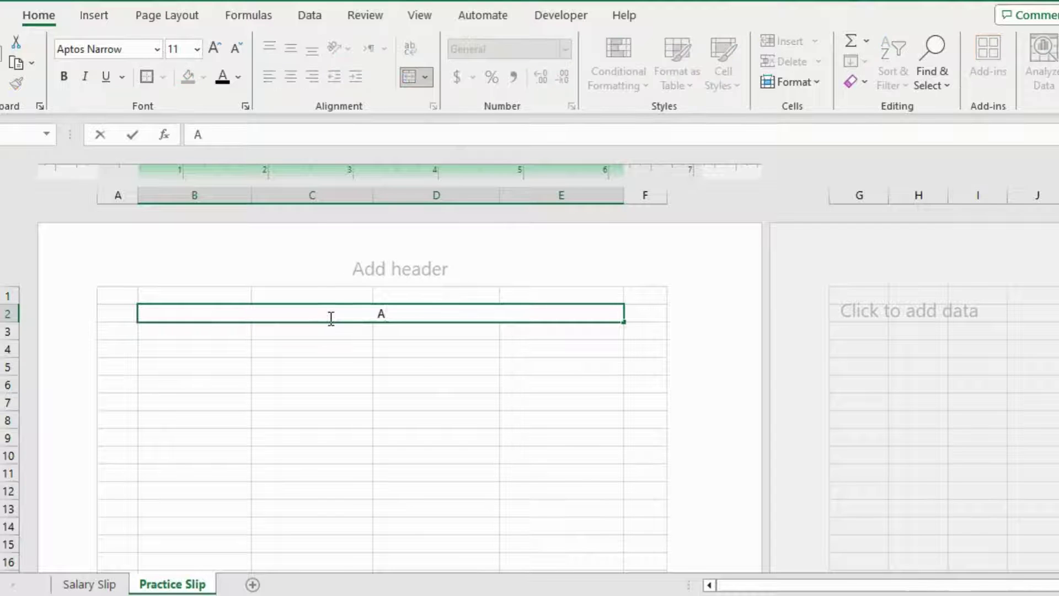
text(chieve M)
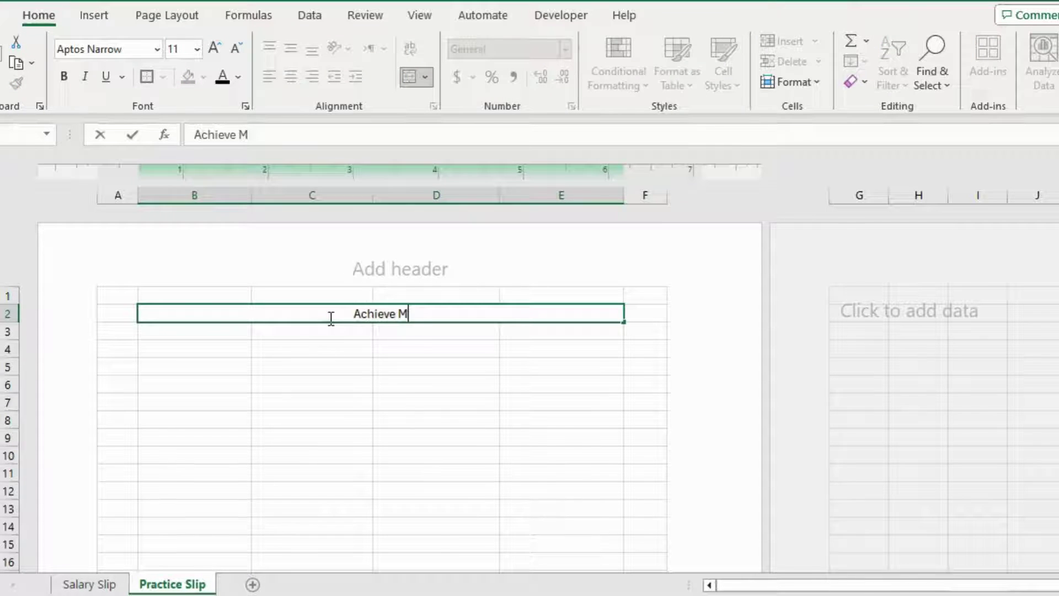
text(ore Donut C)
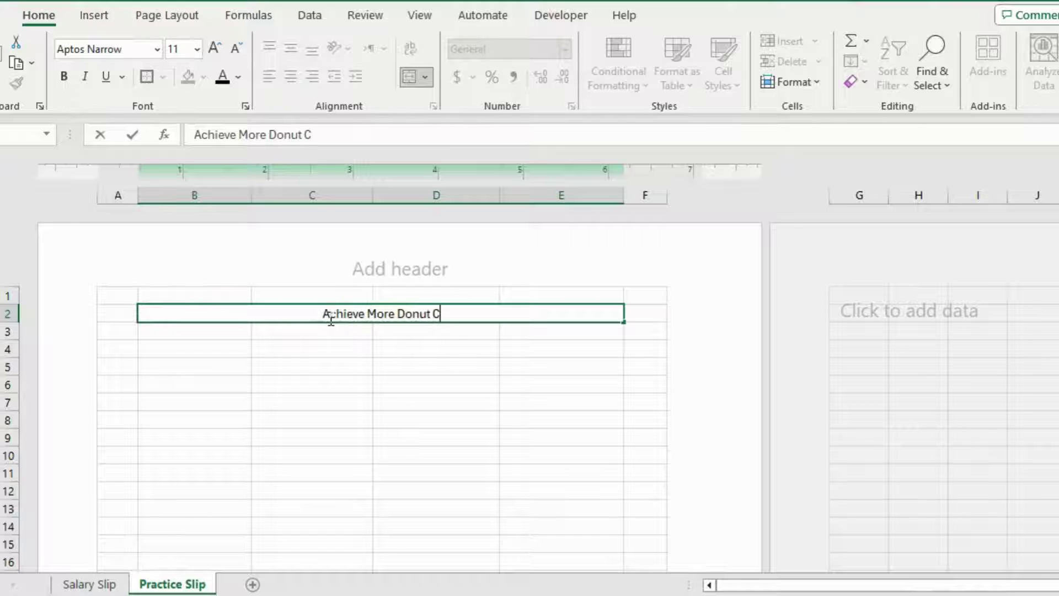
text(ompany)
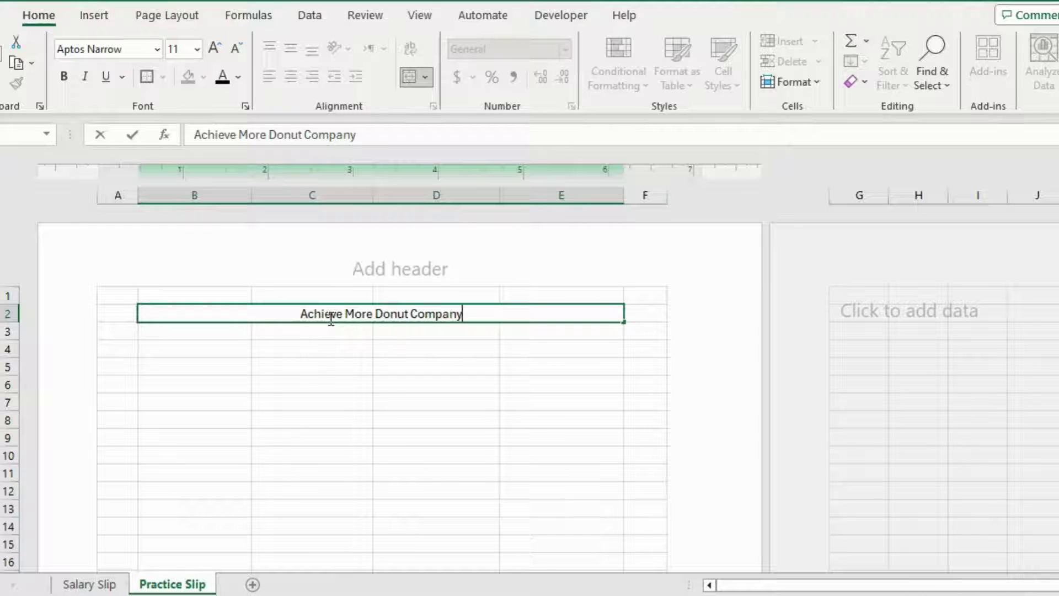
click(281, 348)
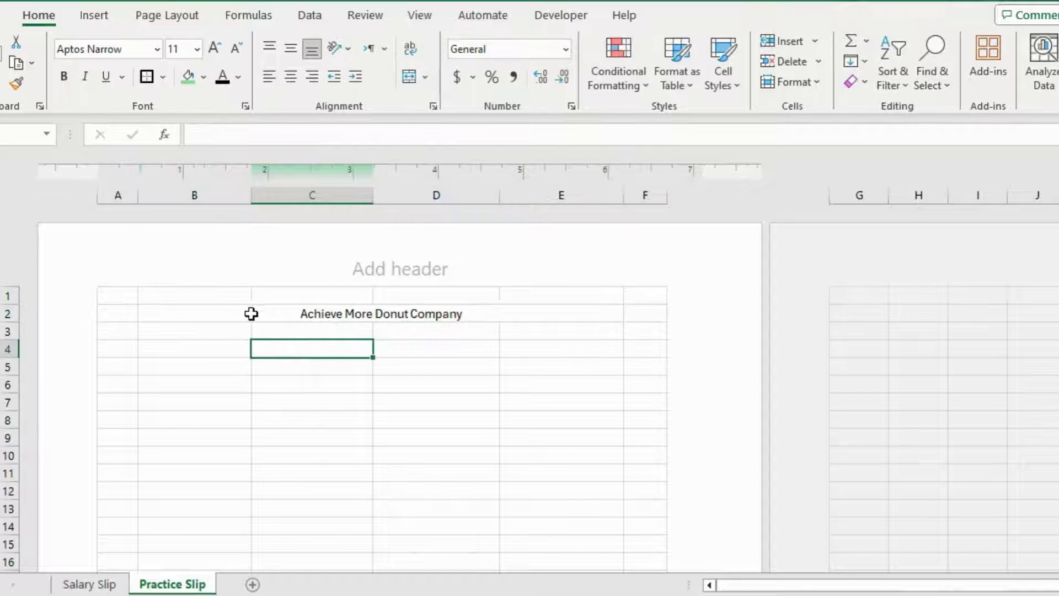
Step: Enlarge the company title to 16 point and make it bold
click(251, 315)
click(215, 48)
click(215, 48)
click(215, 48)
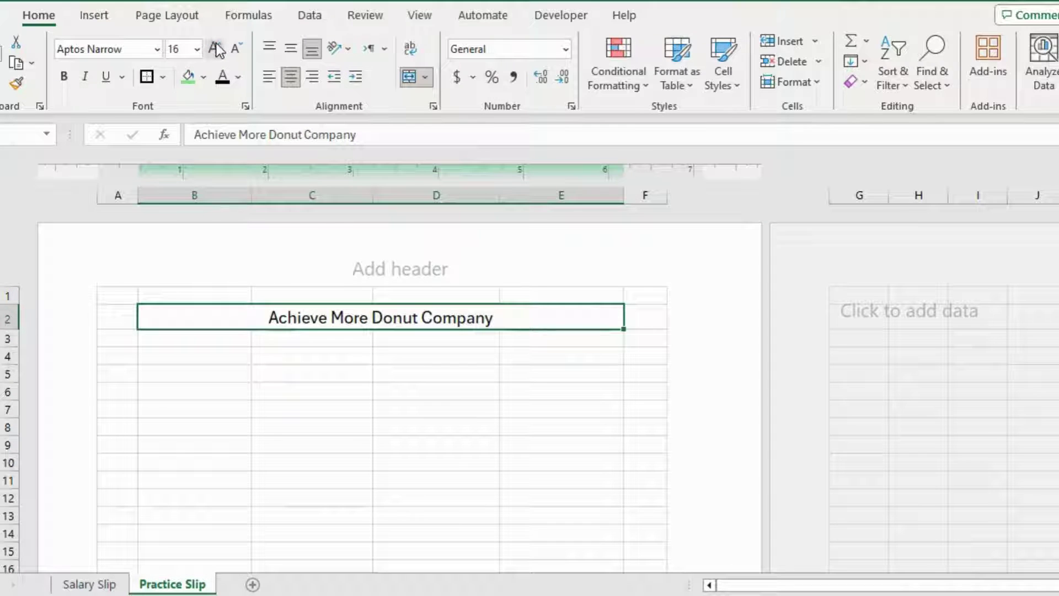
click(62, 77)
Step: Merge and centre B3:E3 and enter the company's street address
drag(193, 338, 514, 340)
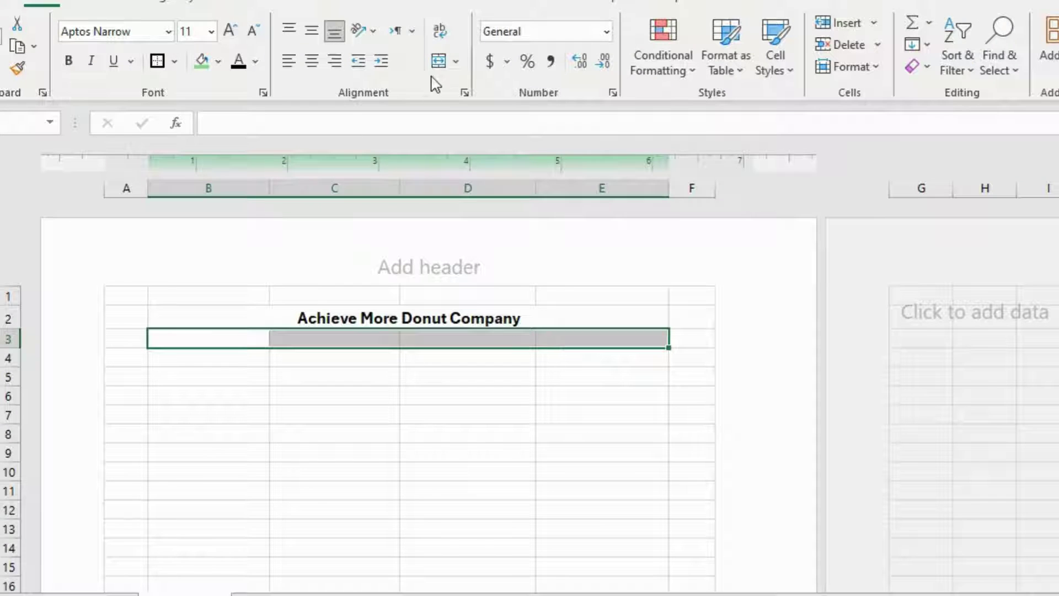
click(440, 62)
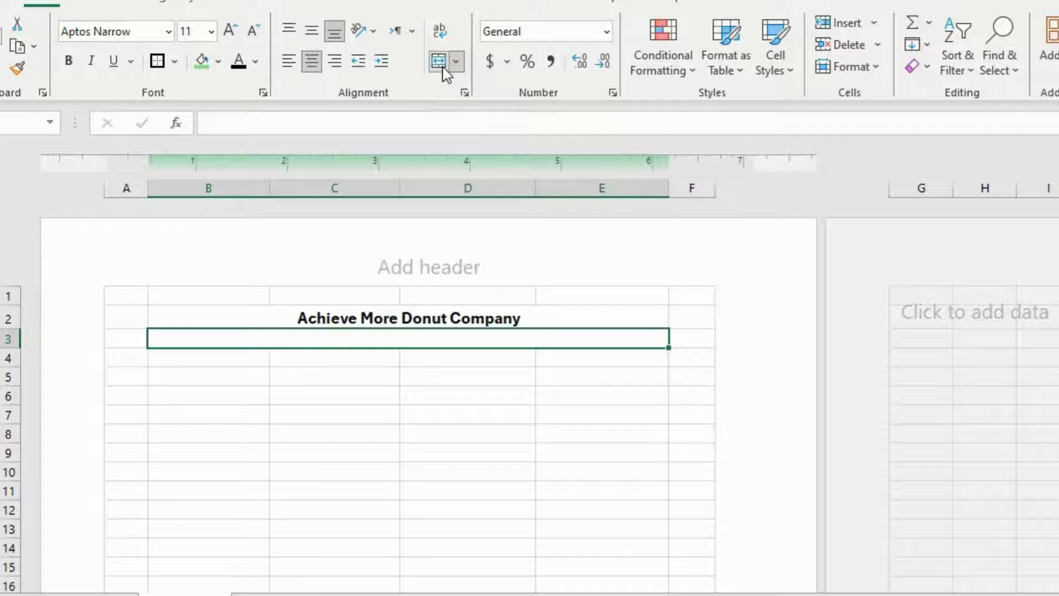
text(456/)
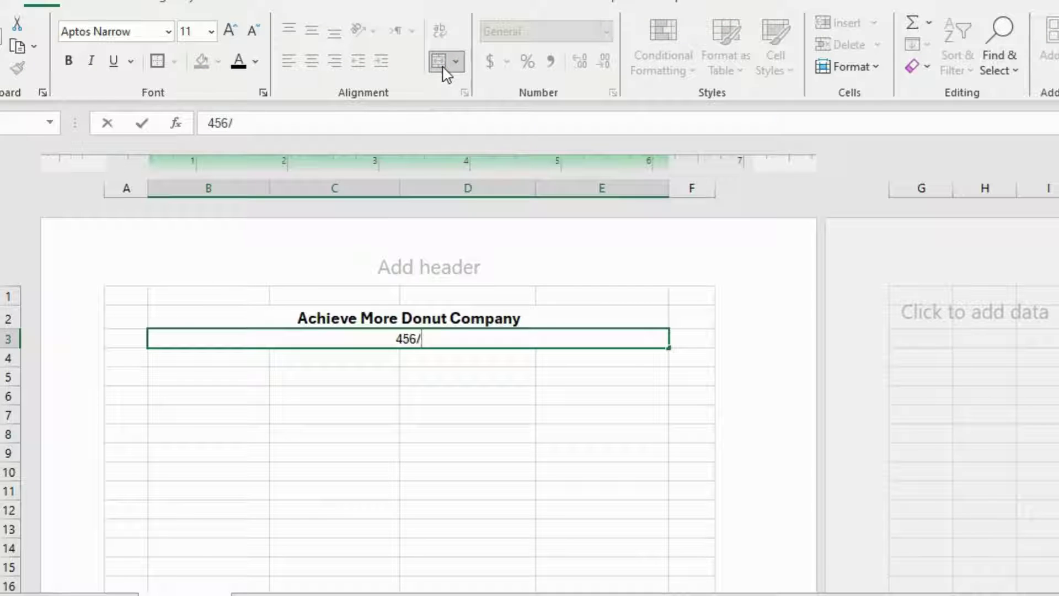
text(345, A)
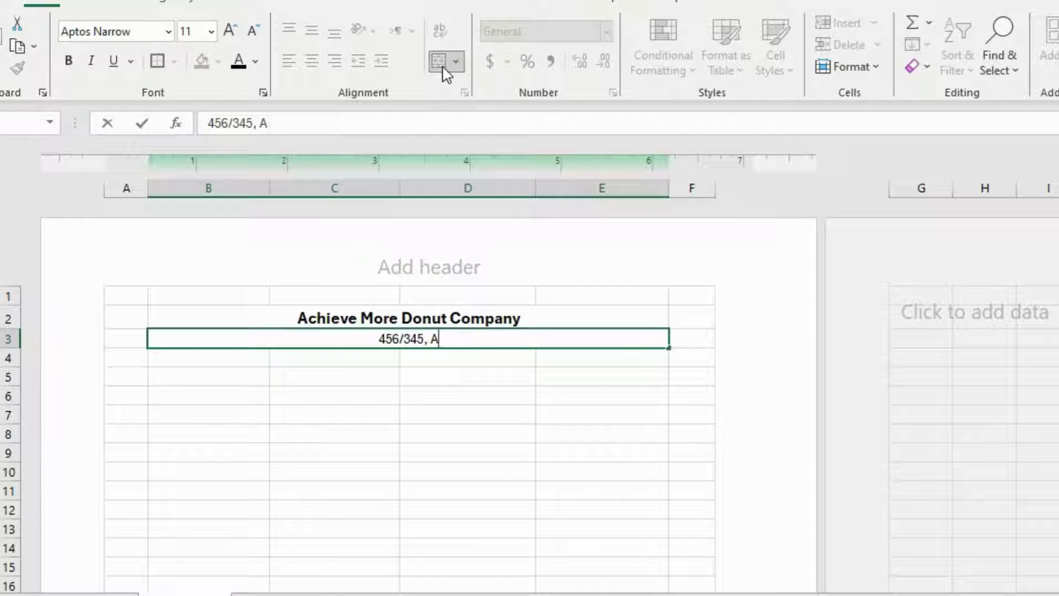
text(BC Street)
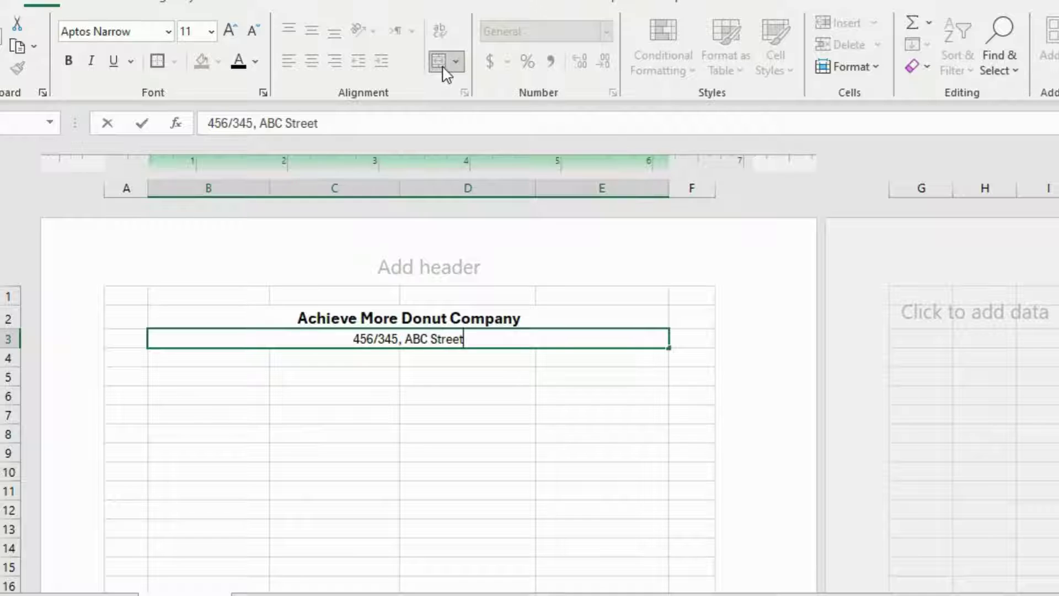
text(, MARS)
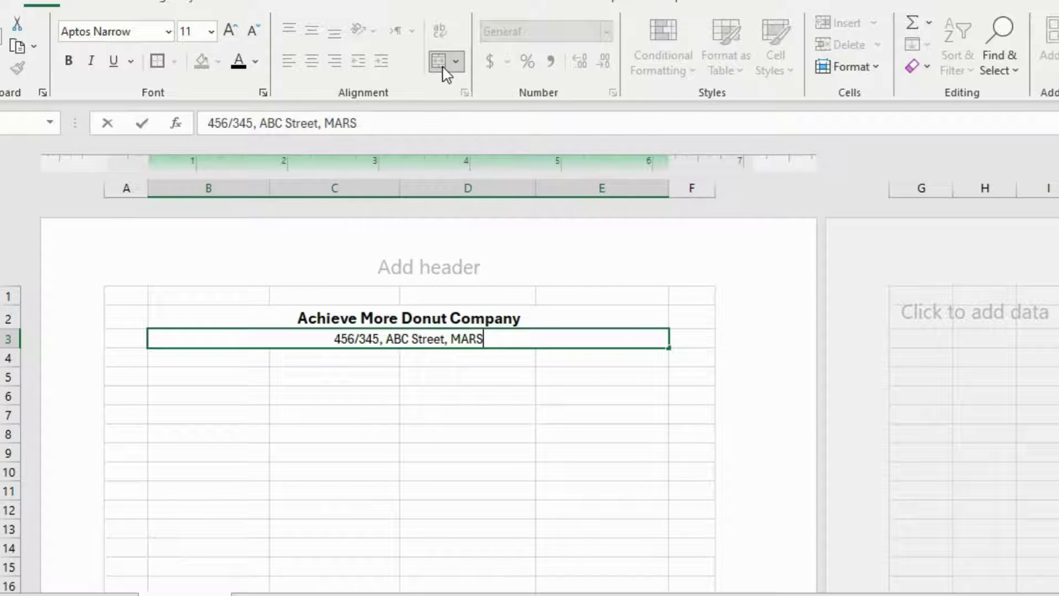
key(ctrl+Return)
Step: Merge and centre B4:E4 with the heading 'Monthly Salary Slip' in 14-point font
drag(259, 358, 563, 361)
click(439, 62)
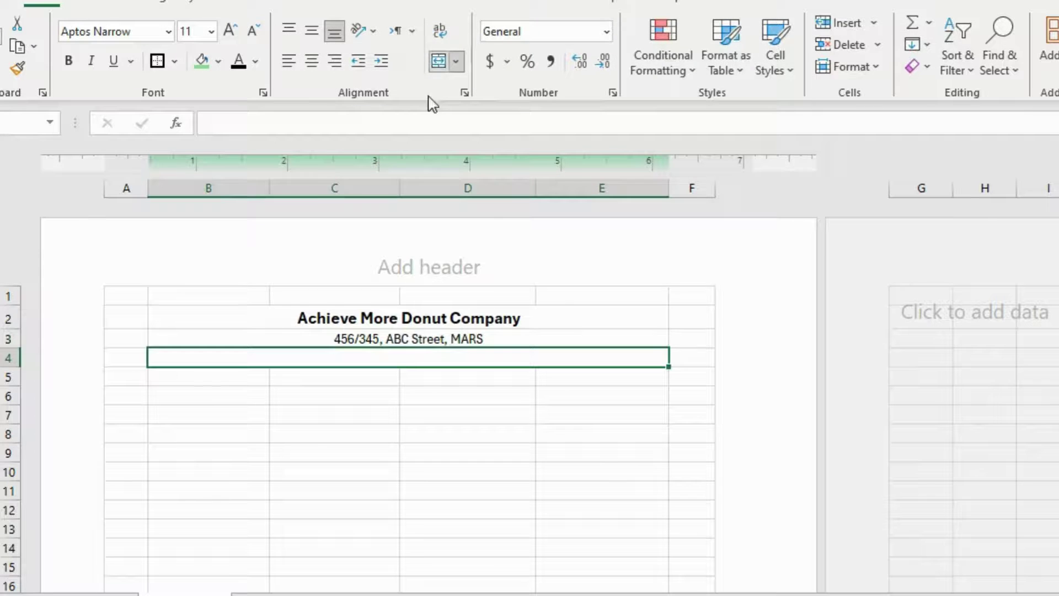
text(Monthly )
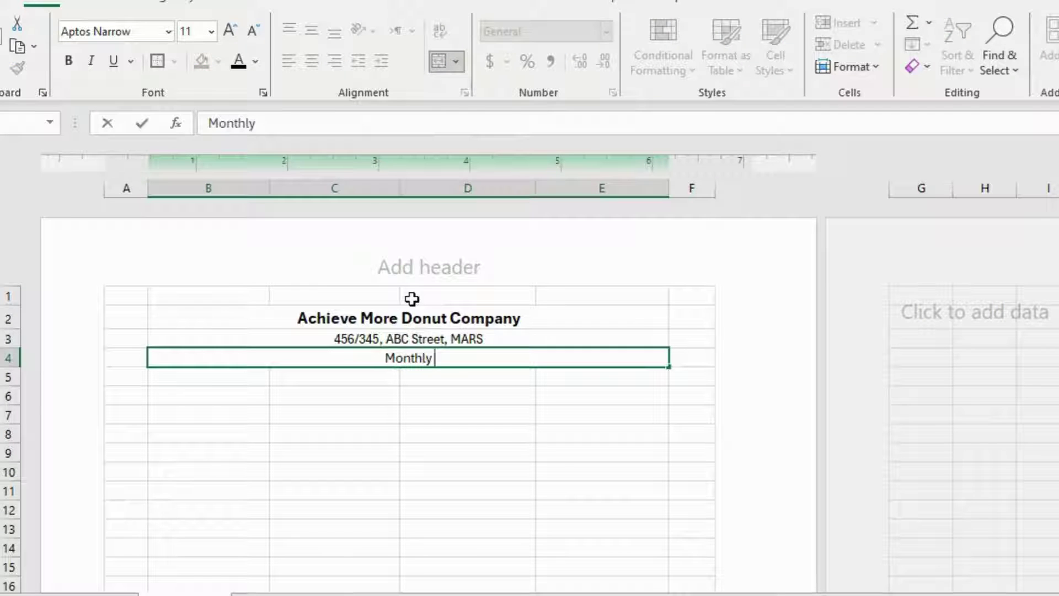
text(Salary S)
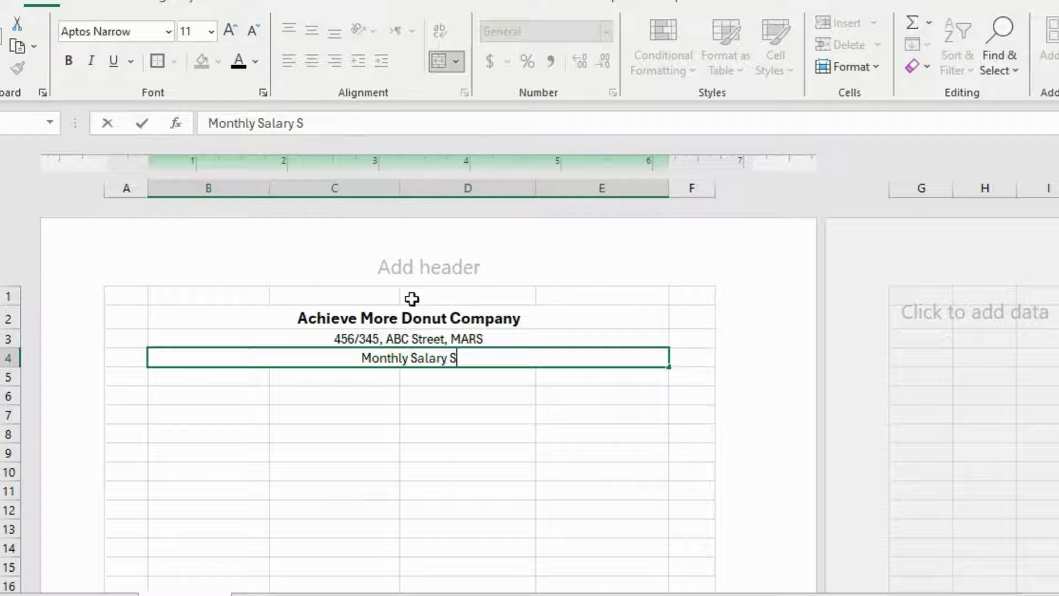
text(lip)
click(380, 448)
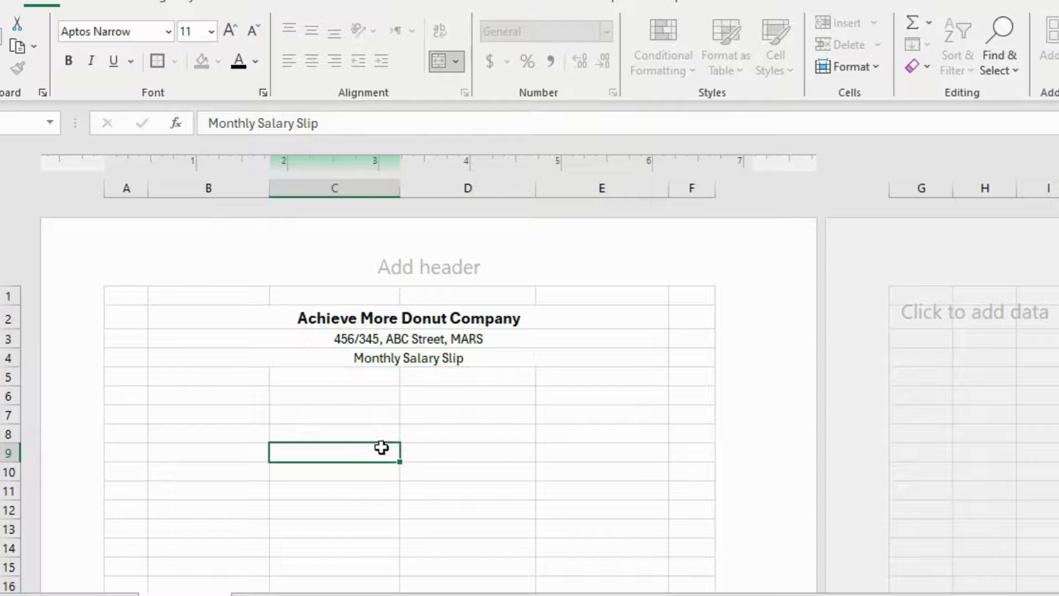
click(330, 359)
click(230, 30)
click(230, 31)
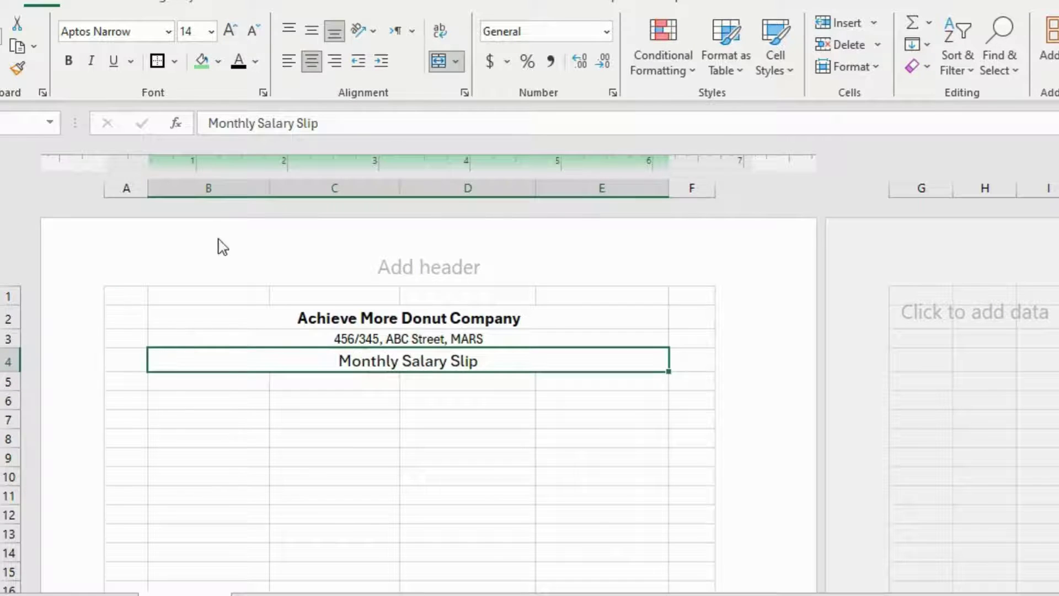
Step: Enter labels Employee Name in B6, Employee ID in D6, Designation in B7, and begin Month in D7
click(182, 385)
click(185, 399)
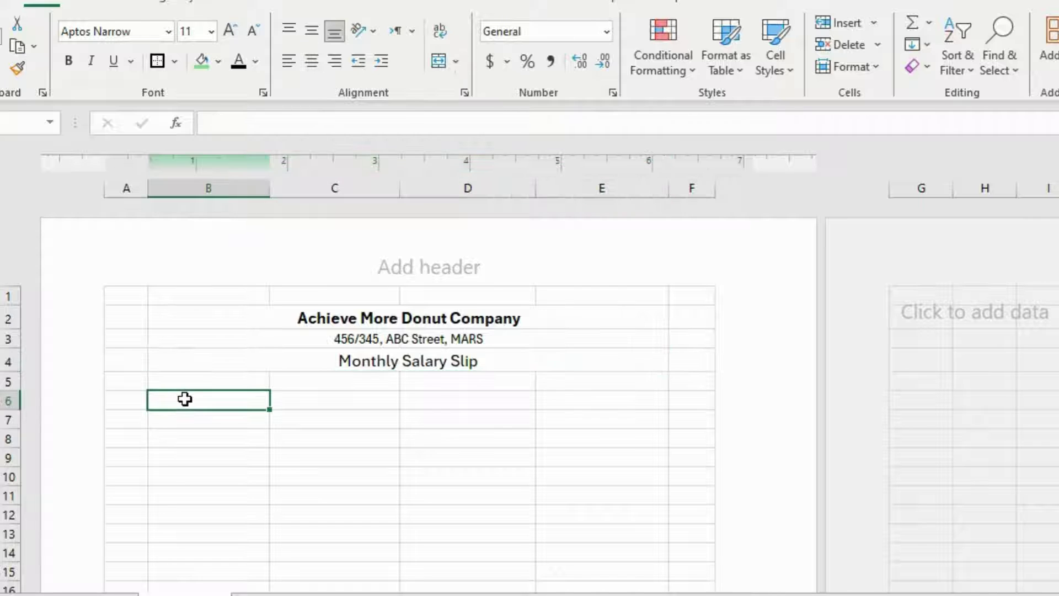
text(Employe)
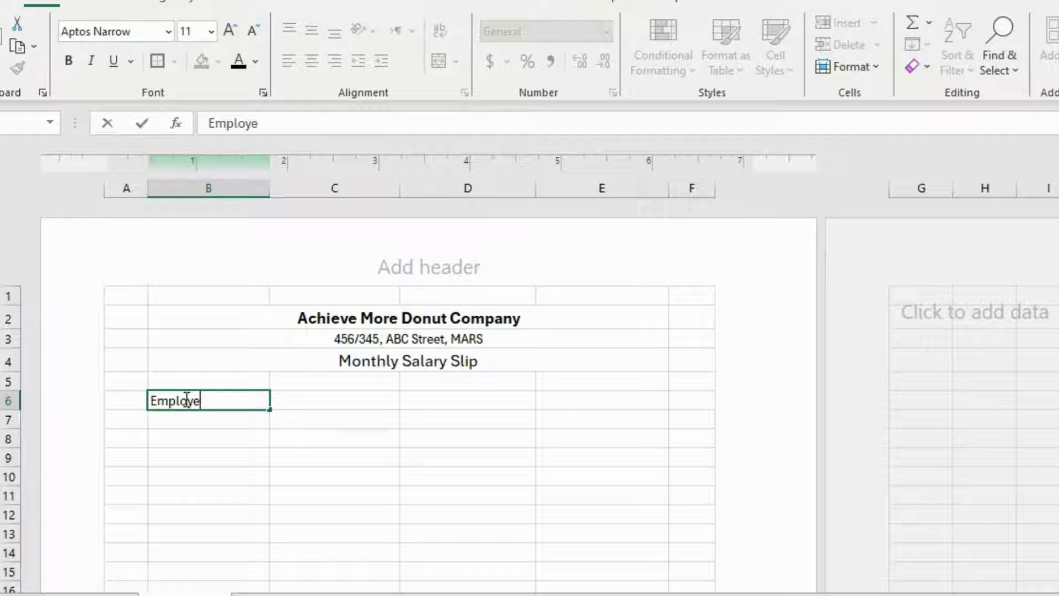
text(e Name)
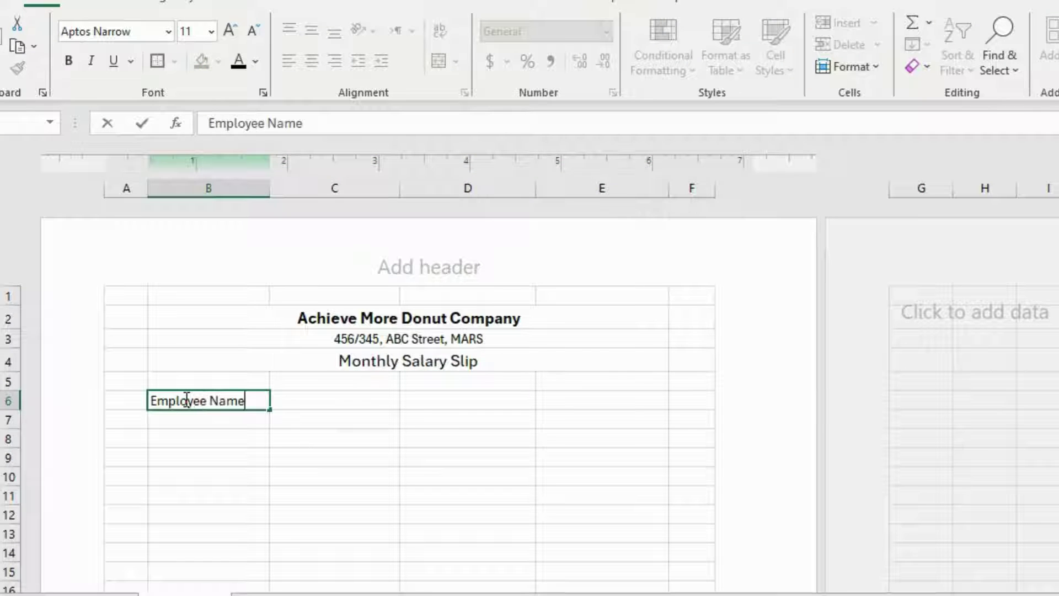
click(499, 398)
text(Emp)
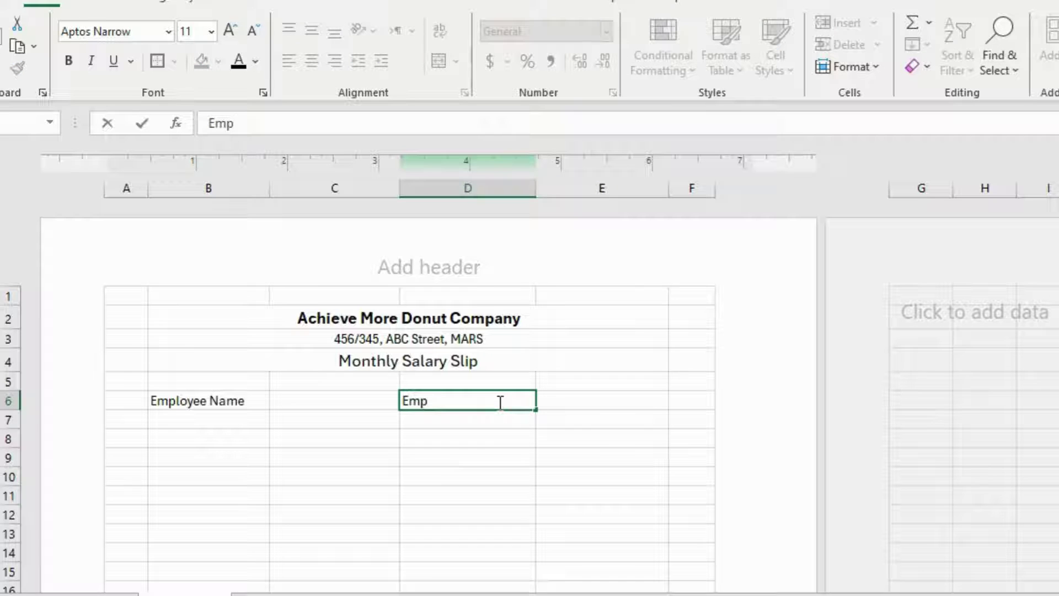
text(loyee ID)
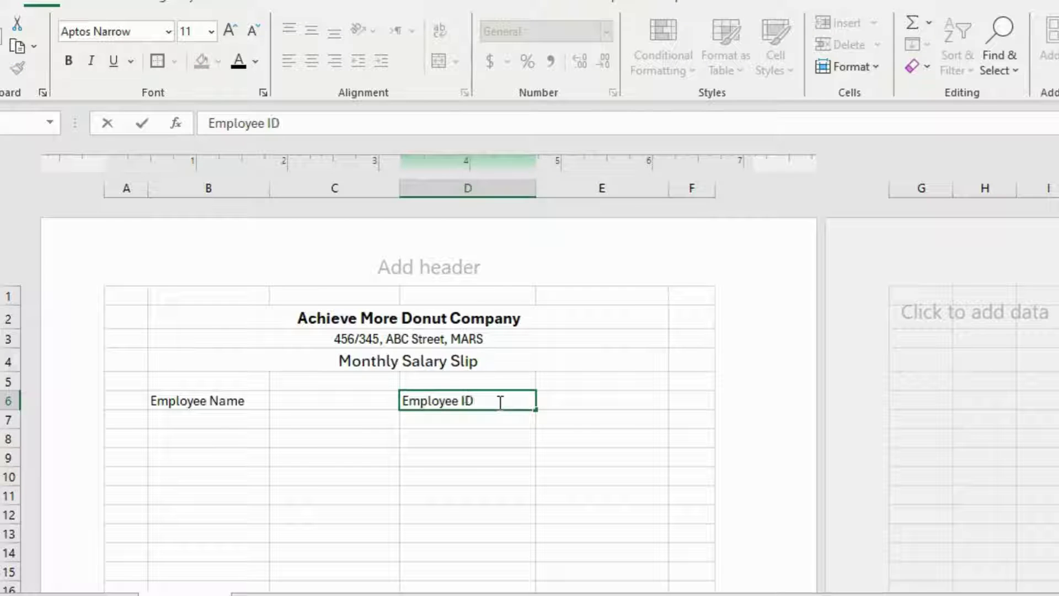
click(227, 416)
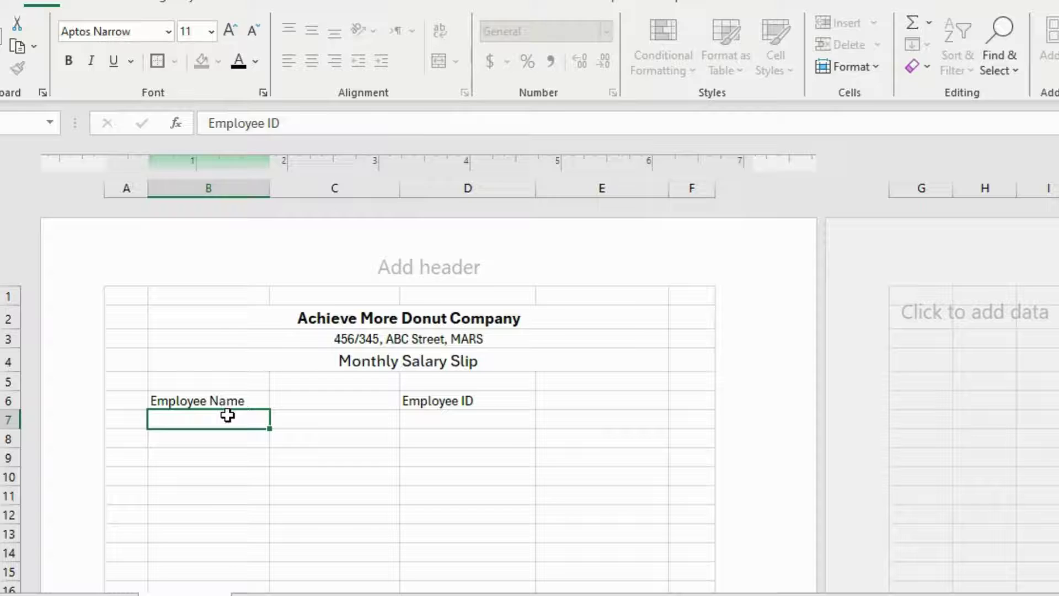
text(Designa)
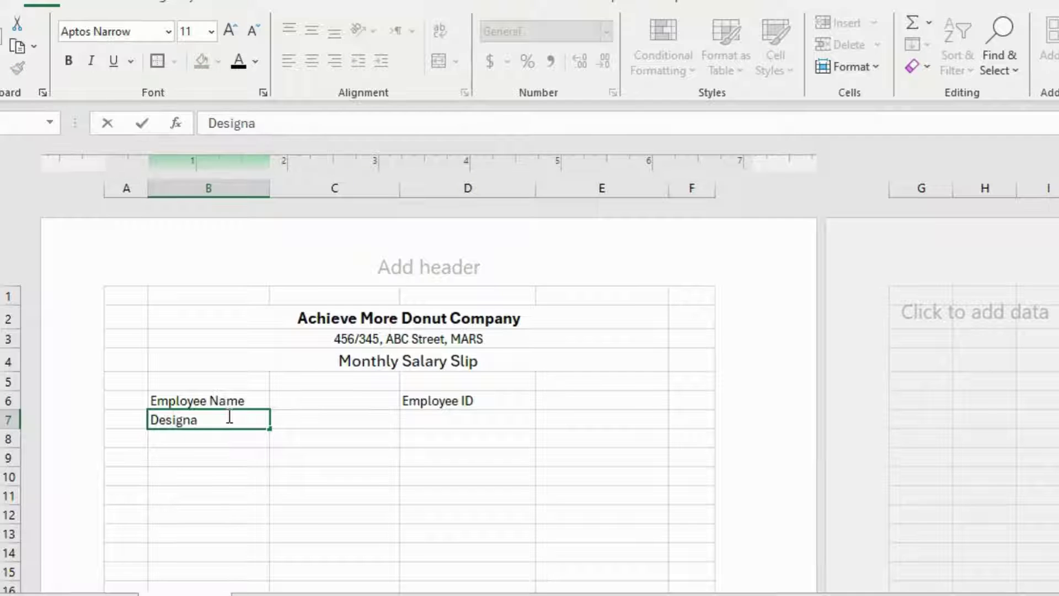
text(tion)
click(471, 421)
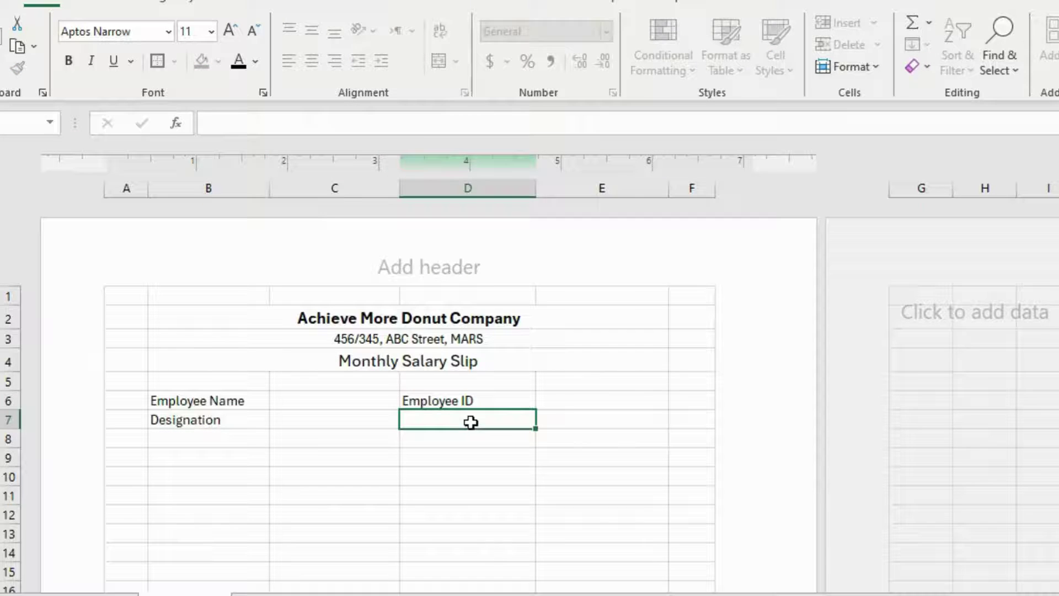
text(Month)
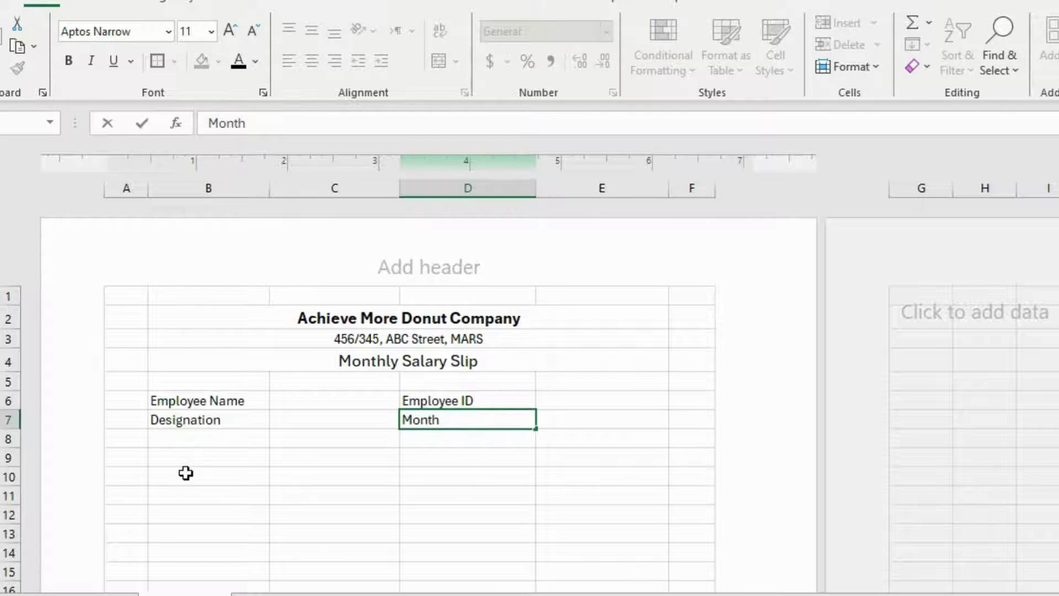
Step: Merge and centre B9:C9 as 'Income' and D9:E9 as 'Deductions'
drag(196, 461, 325, 460)
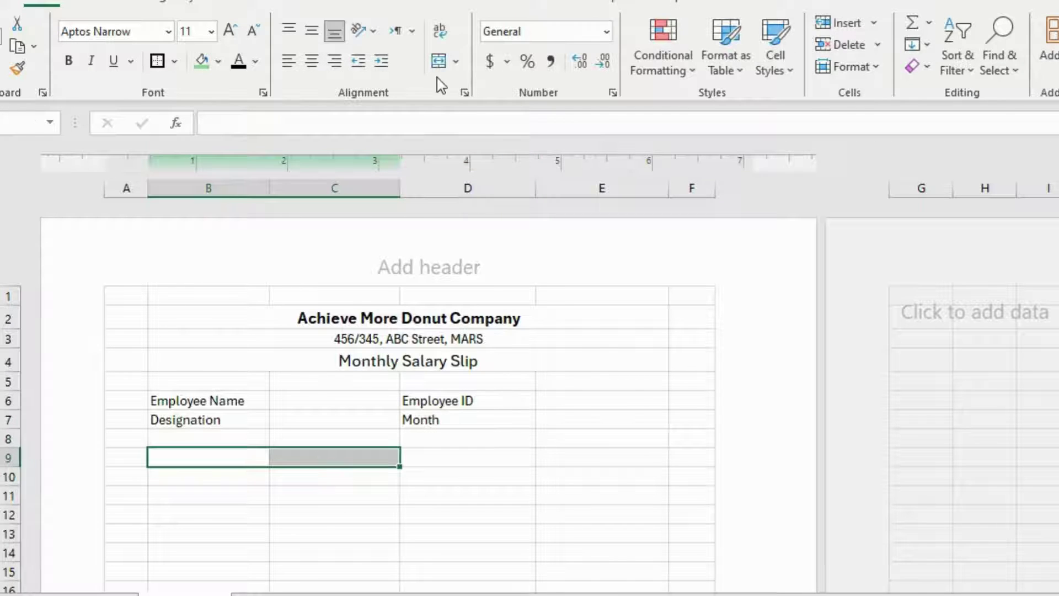
click(439, 62)
text(Income)
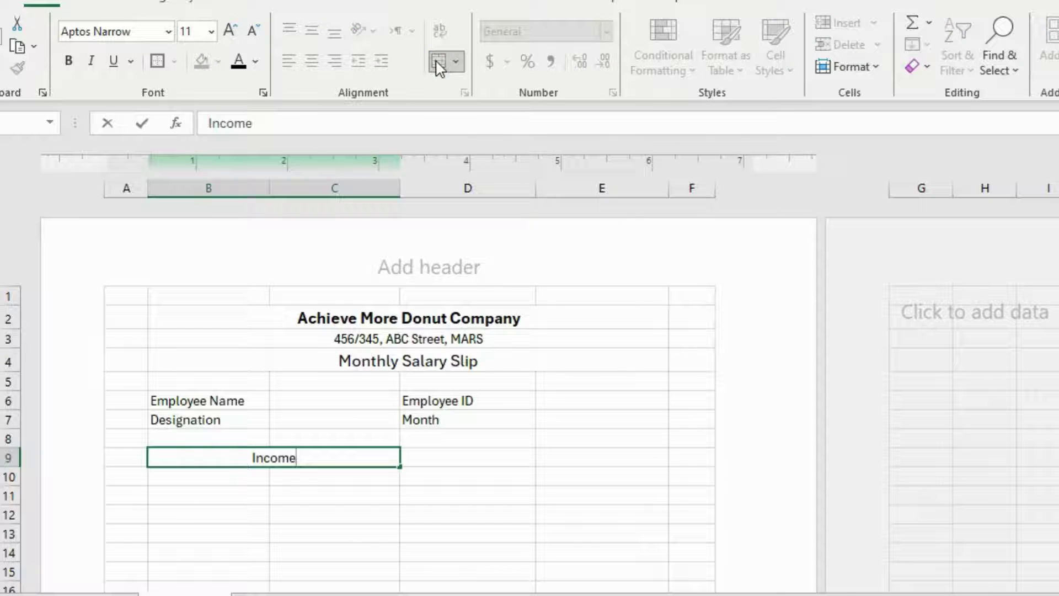
drag(512, 460, 606, 461)
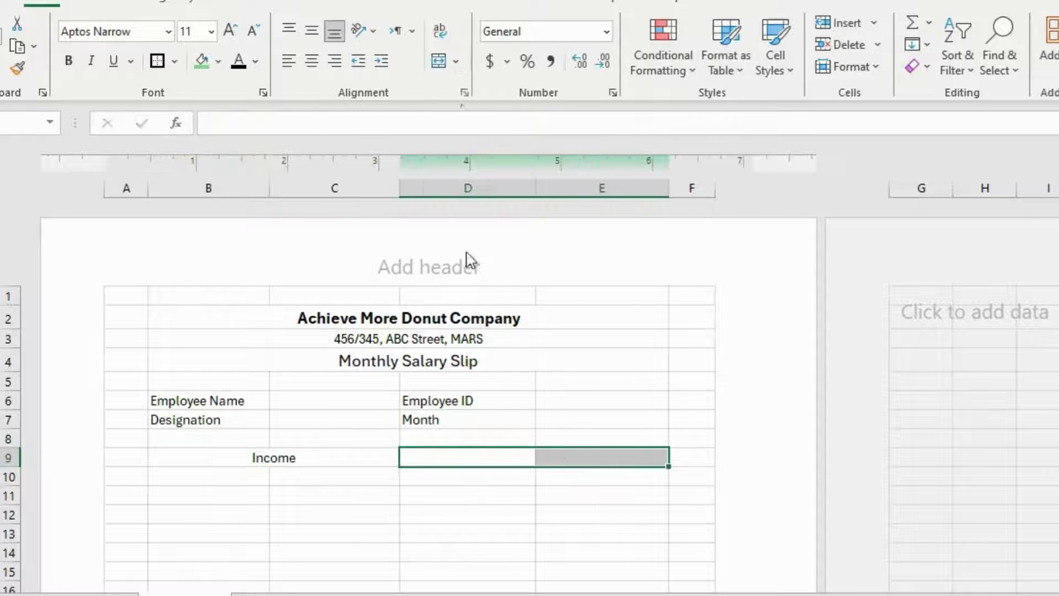
click(440, 61)
text(Deductions)
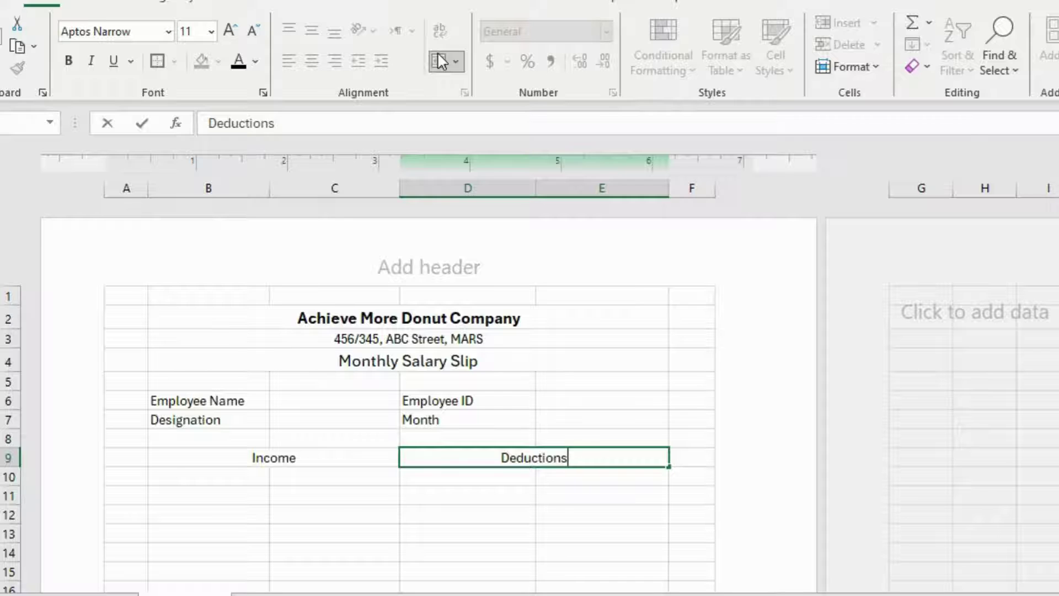
Step: Enter Basic Salary, HRA, DA, TA and GROSS Pay down cells B10:B14
click(197, 482)
text(Basic Salary)
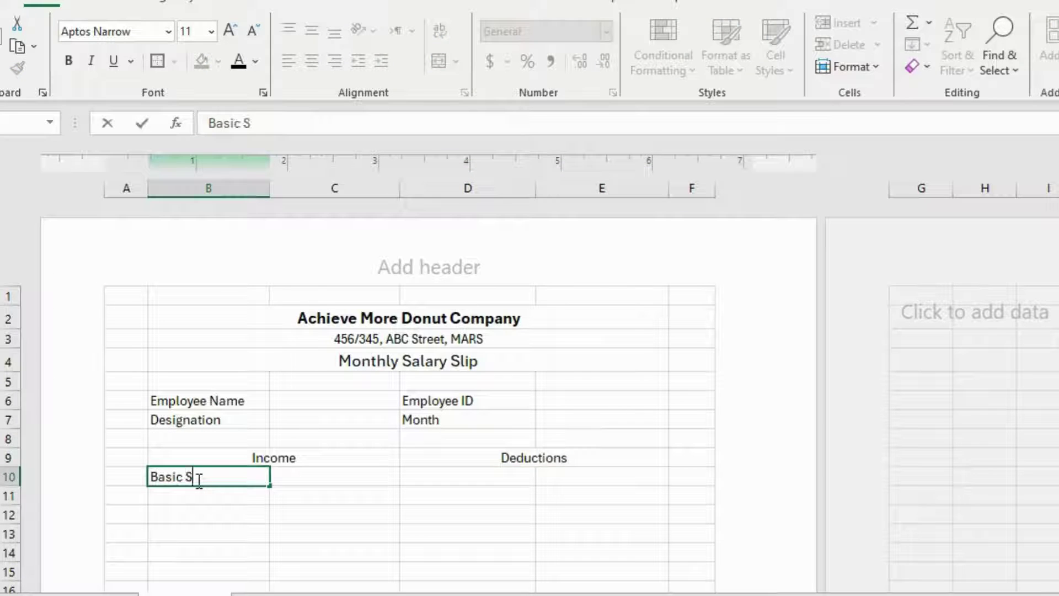
click(206, 493)
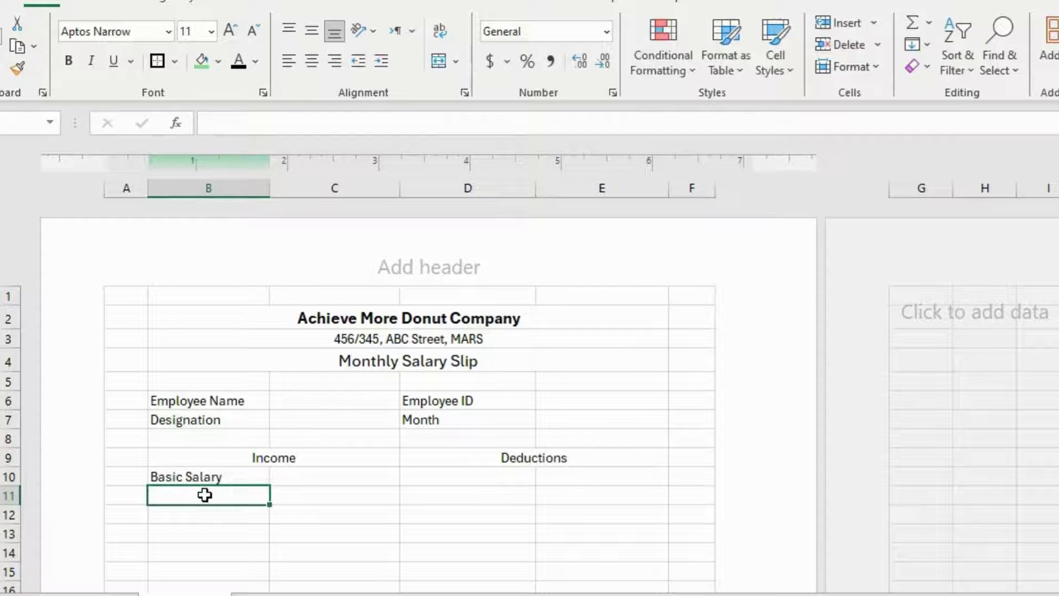
text(HRA)
key(Return)
text(DA)
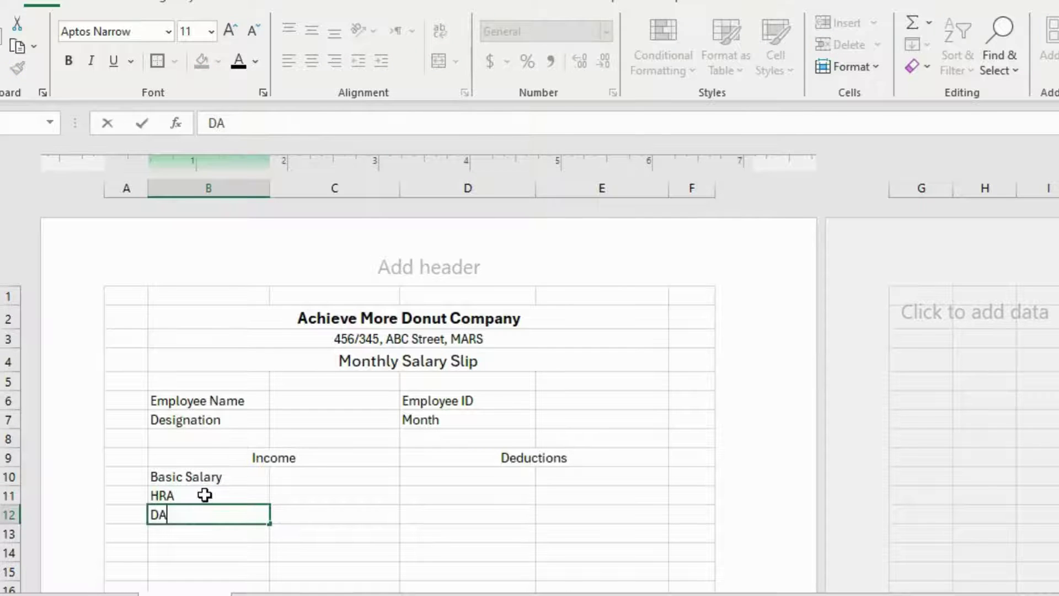
key(Return)
text(TA)
key(Return)
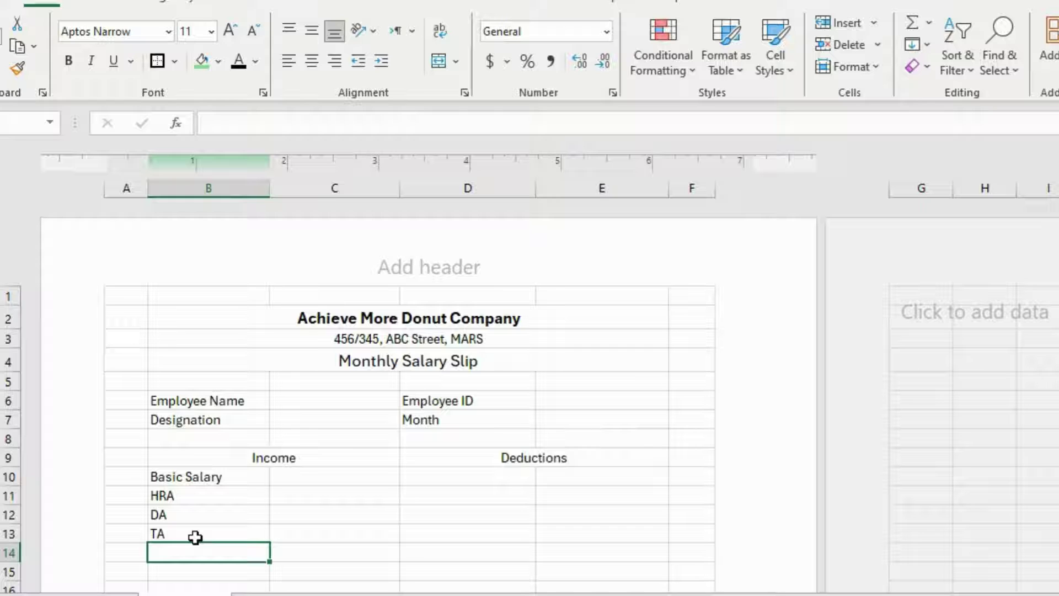
text(GROSS Pay)
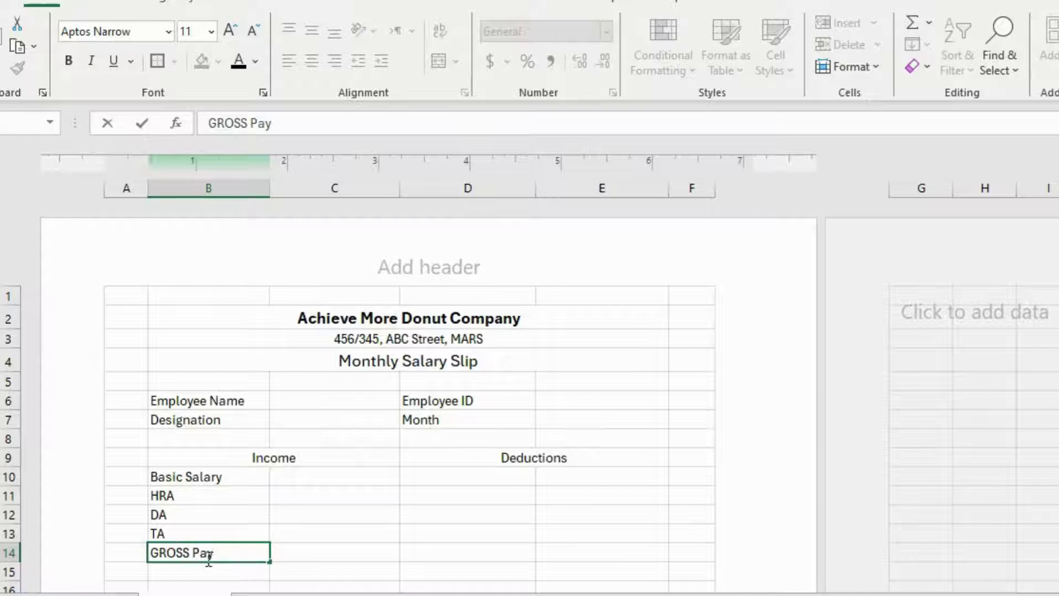
Step: Enter Loan, Tax, Provident Fund, ESI, Total Amount and NET Salary down cells D10:D15
click(498, 473)
text(Loan)
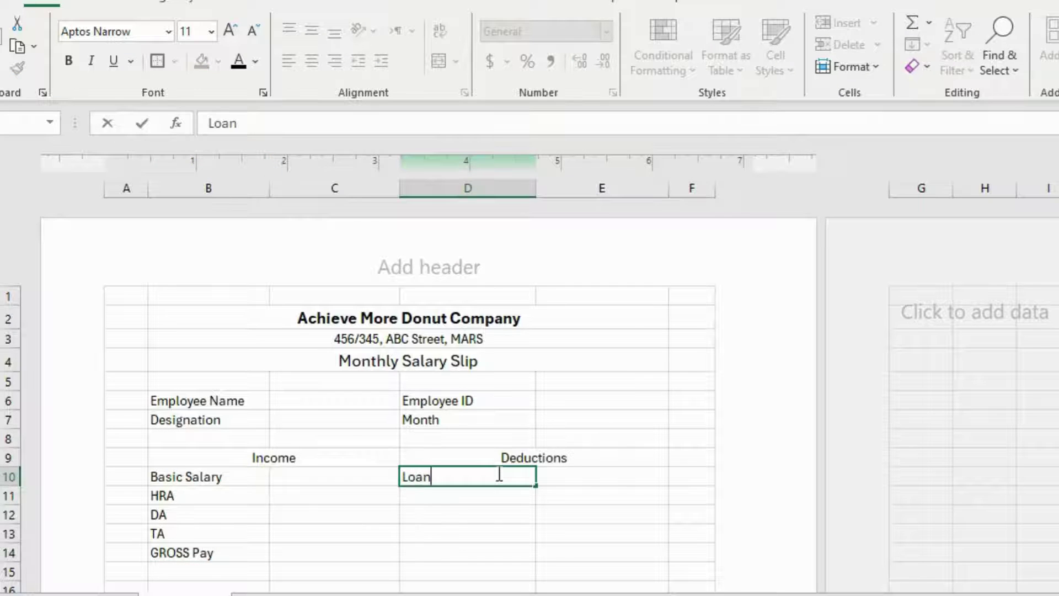
key(Return)
text(Tax)
key(Return)
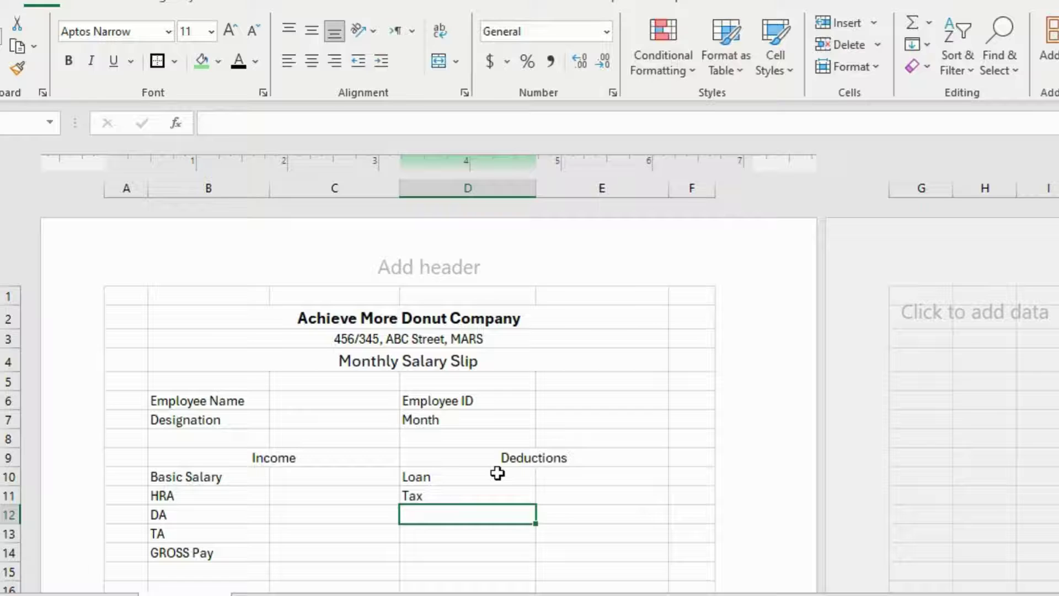
text(Provident Fund)
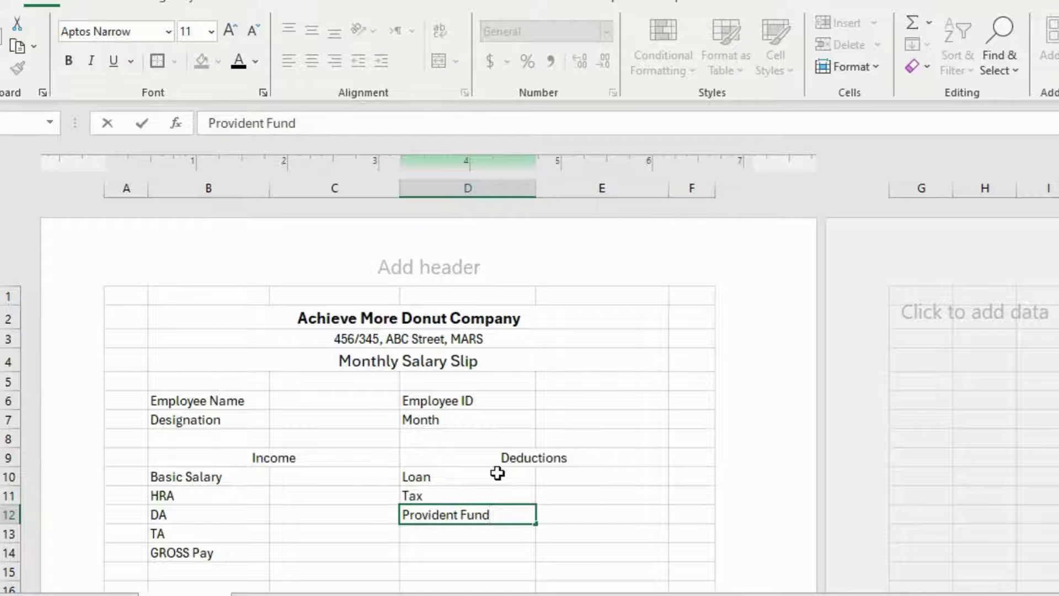
key(Return)
text(ESI)
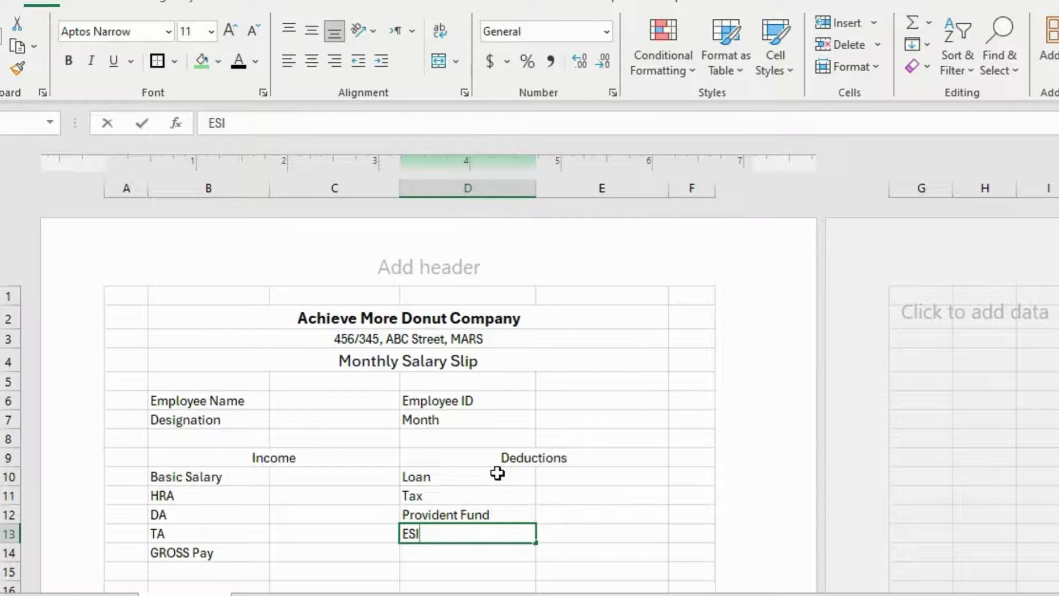
key(Return)
text(To)
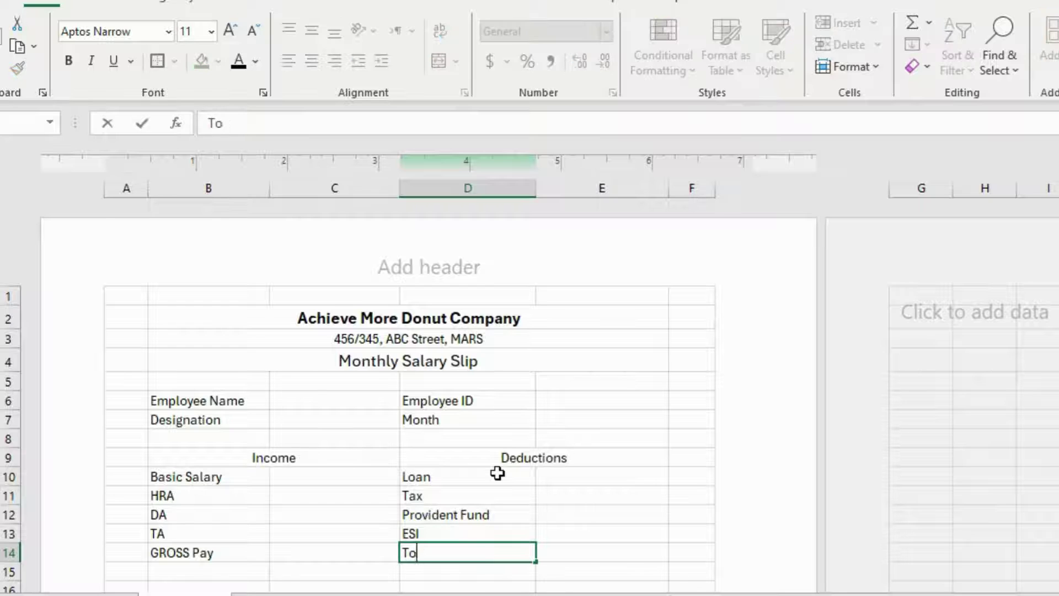
text(tal Amoutn)
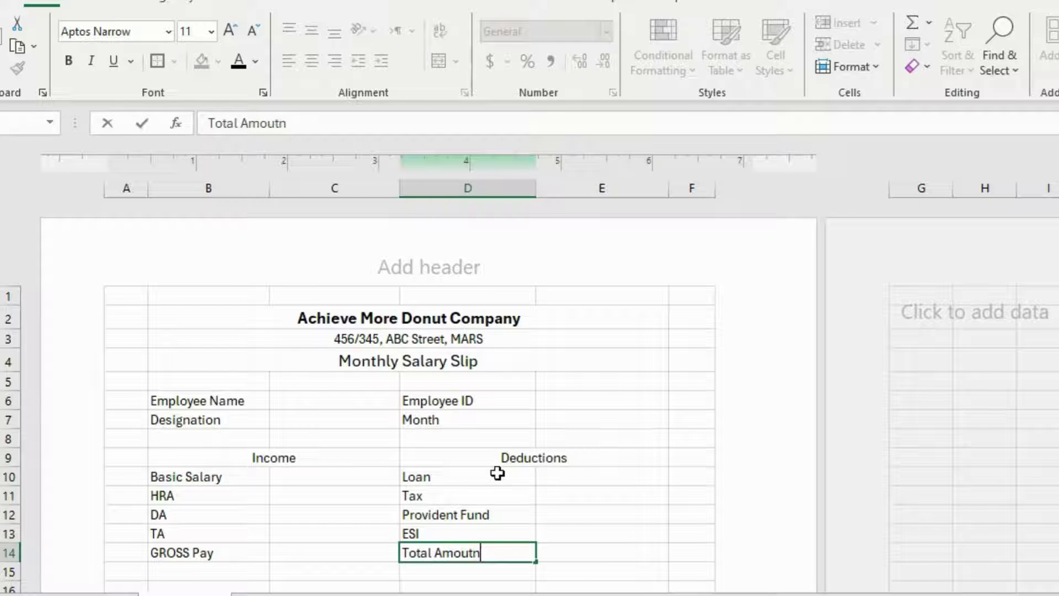
key(Return)
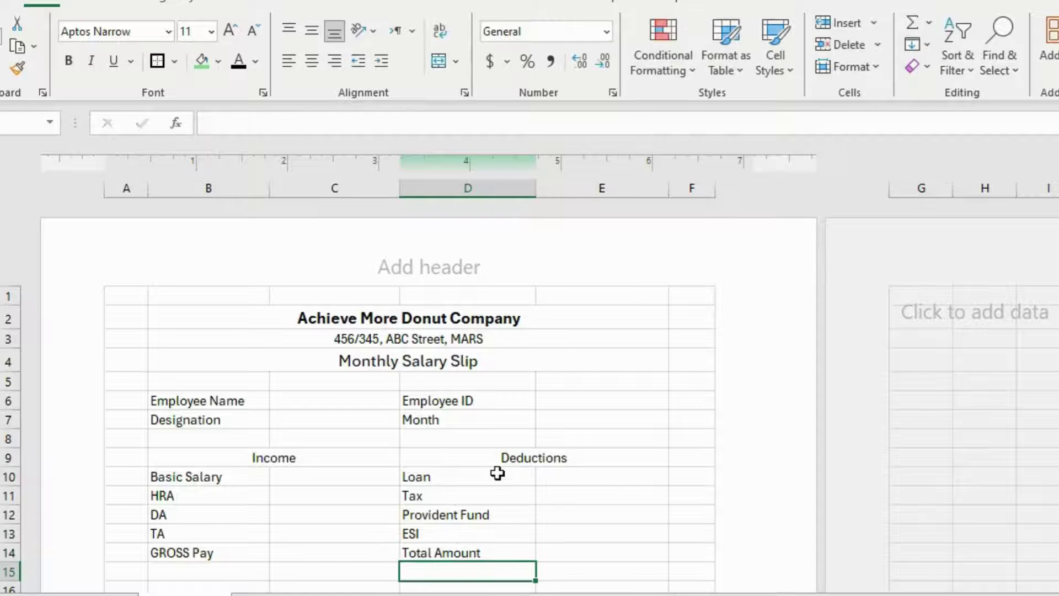
text(NET Salary)
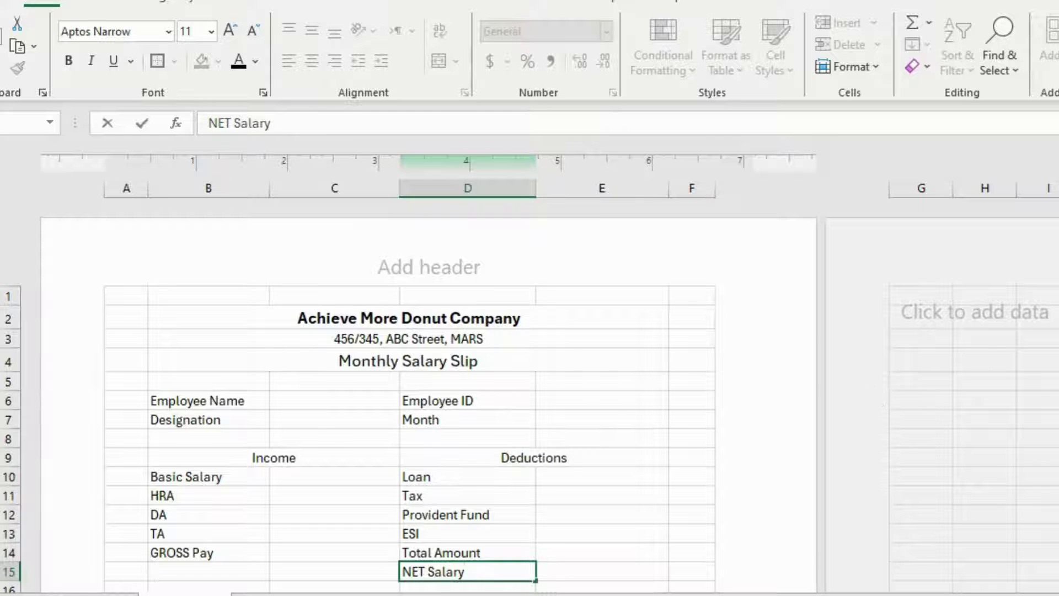
Step: Add merged signature lines 'Sign of Employee ____' in B18:C18 and 'Manager's Sign ____' in D18:E18
scroll(529, 395, down, 1)
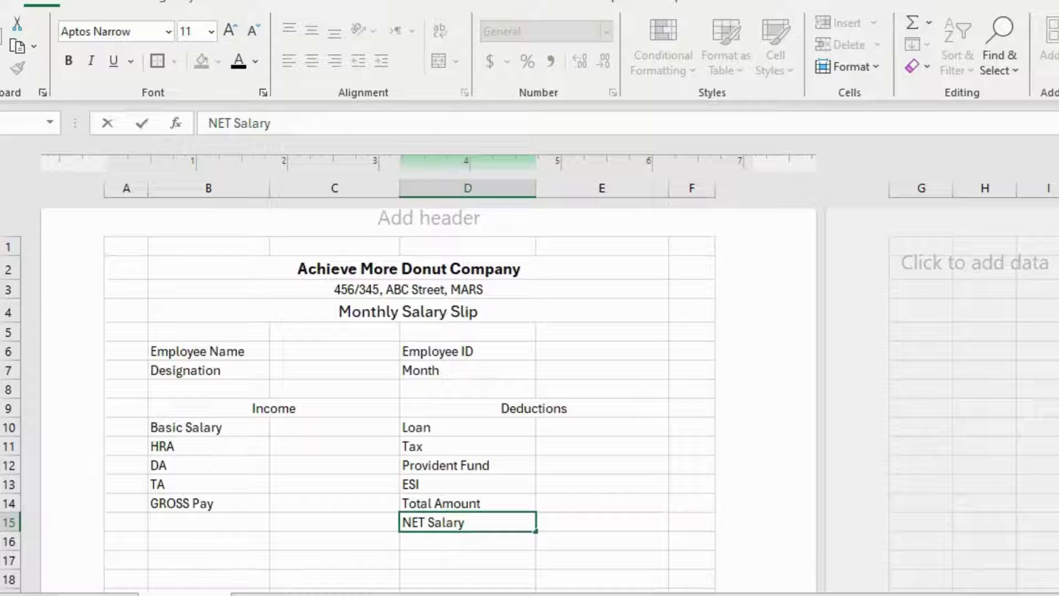
scroll(529, 395, down, 1)
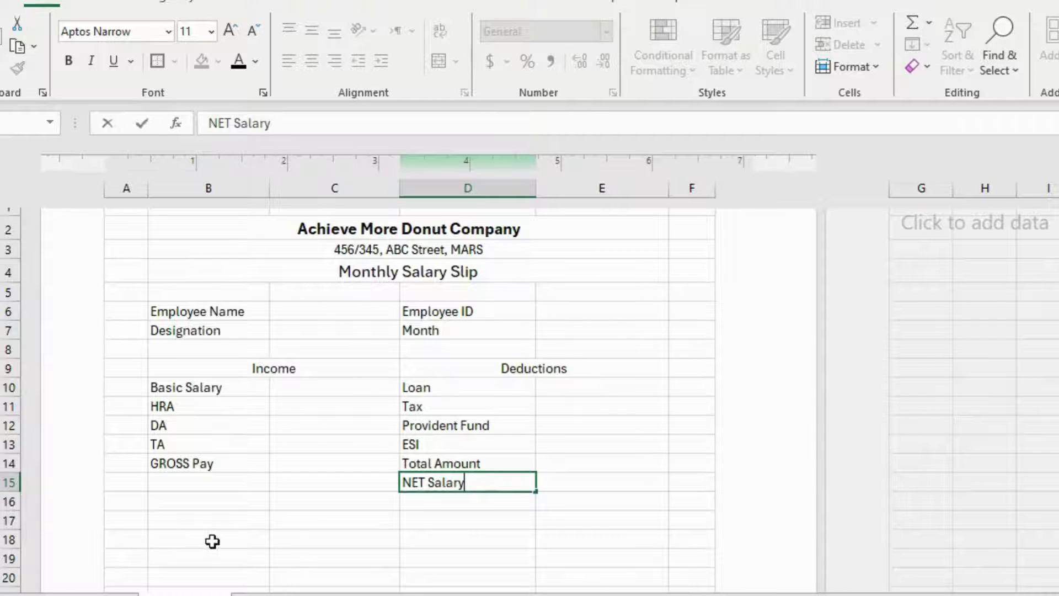
drag(213, 541, 322, 542)
click(439, 62)
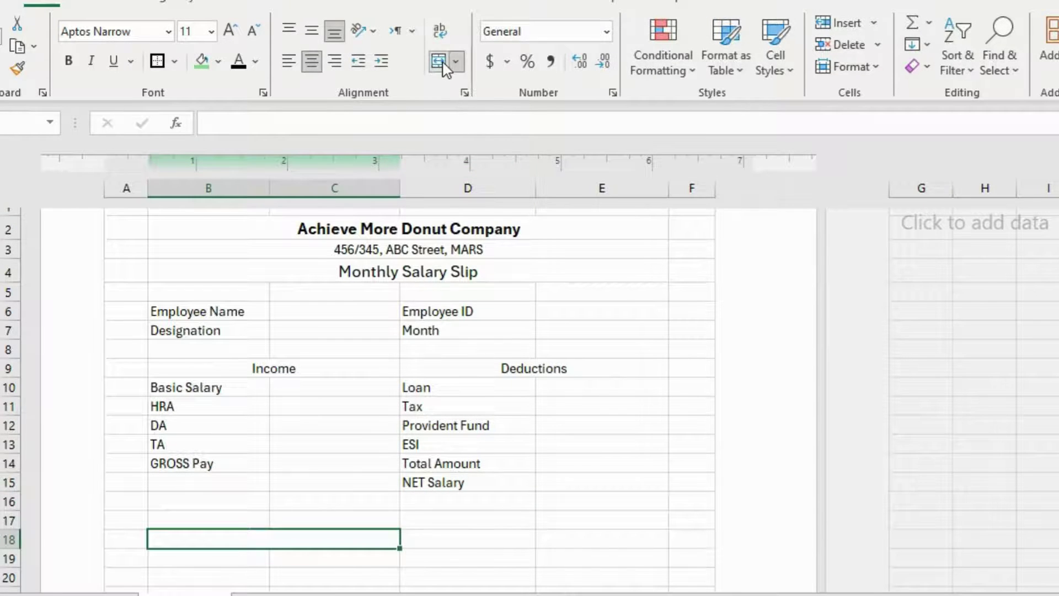
text(Sign of Employee)
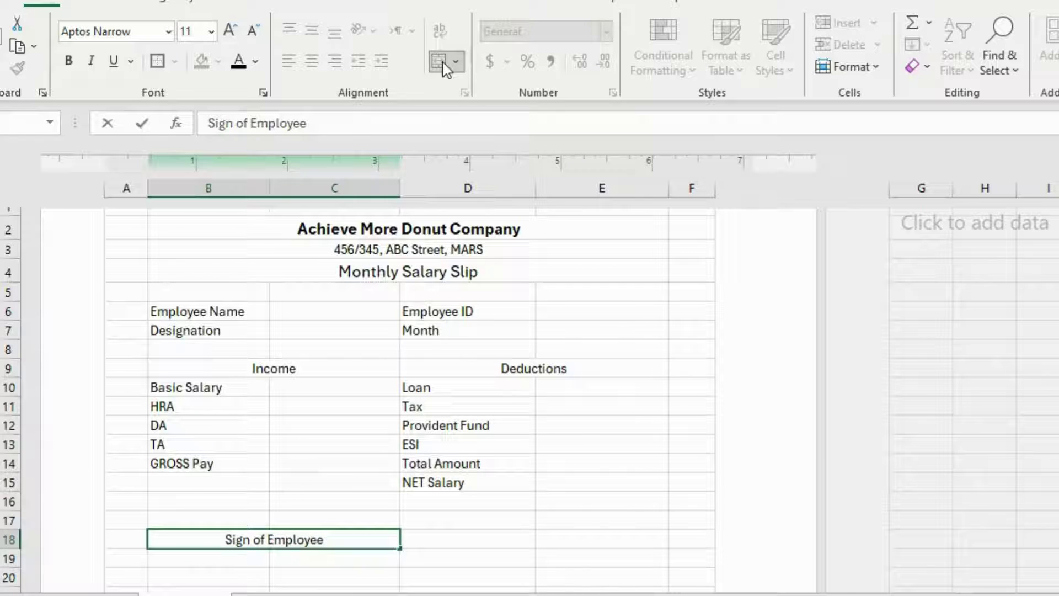
text( ______________)
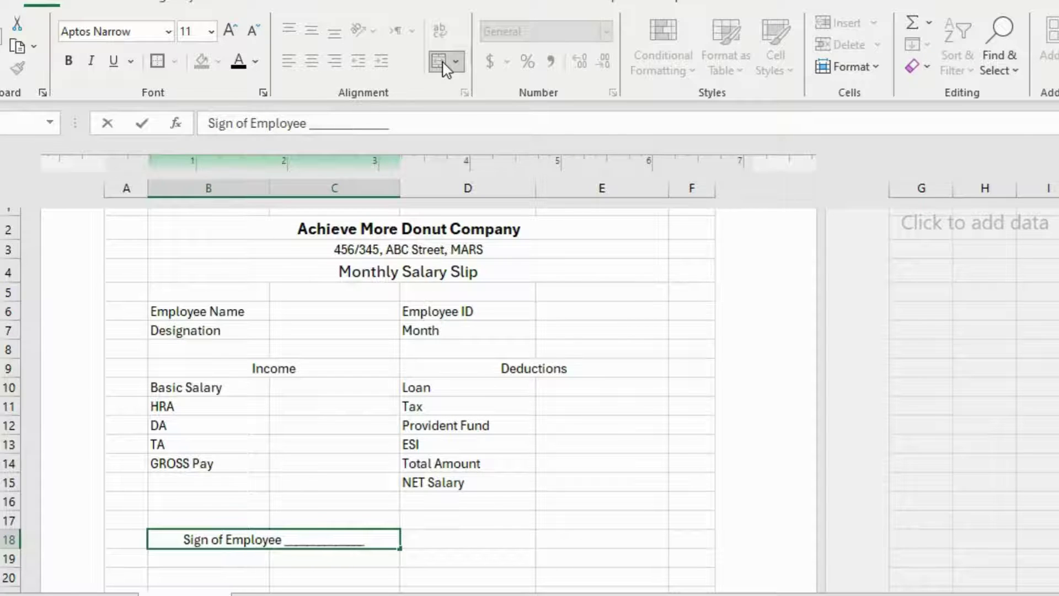
text(______)
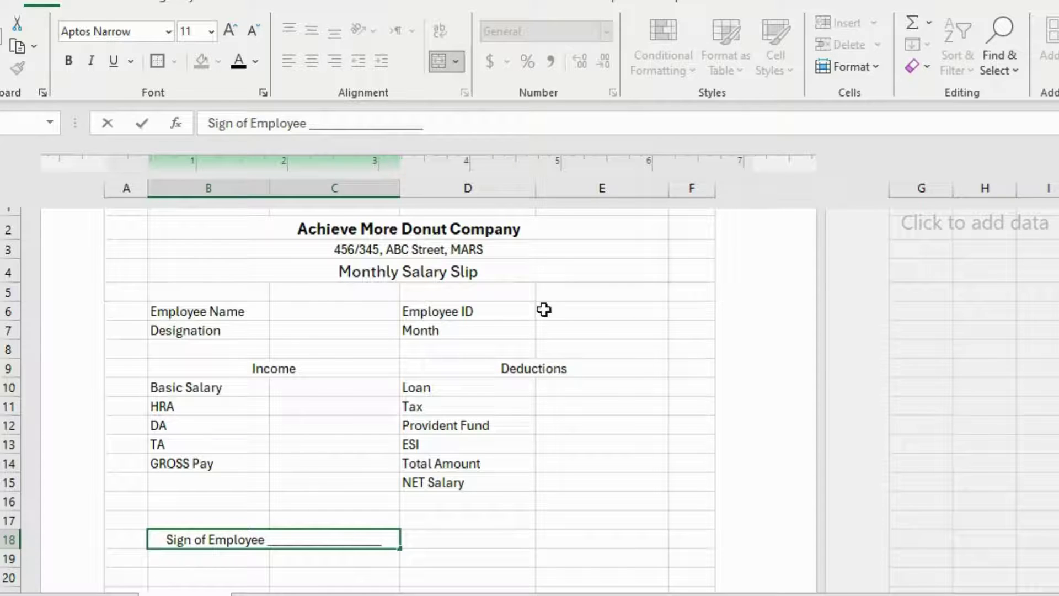
drag(501, 536, 550, 531)
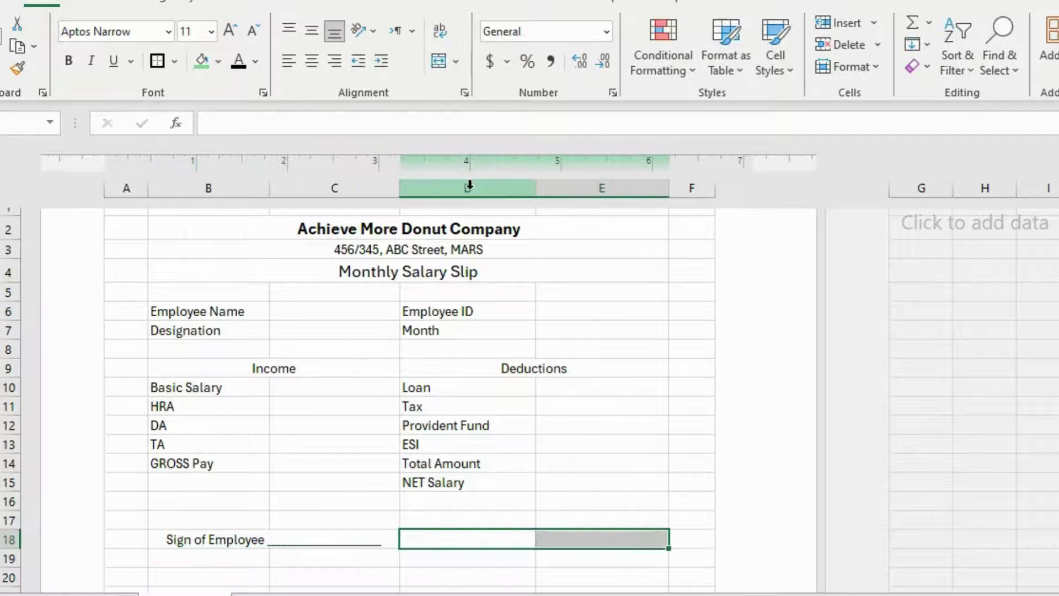
click(438, 63)
text(Manager)
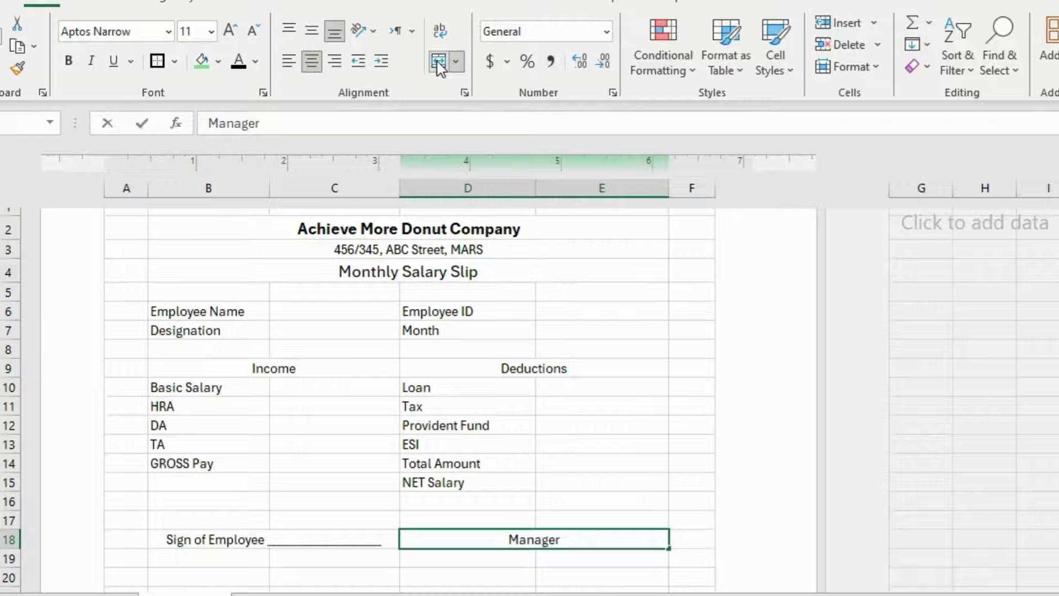
text('s Sign)
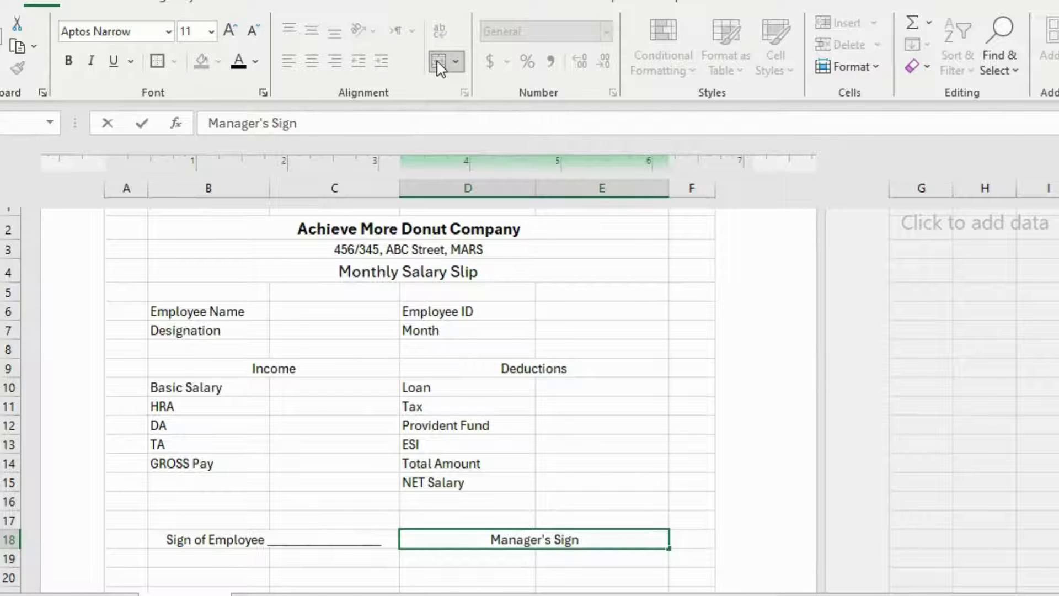
text( ____________________)
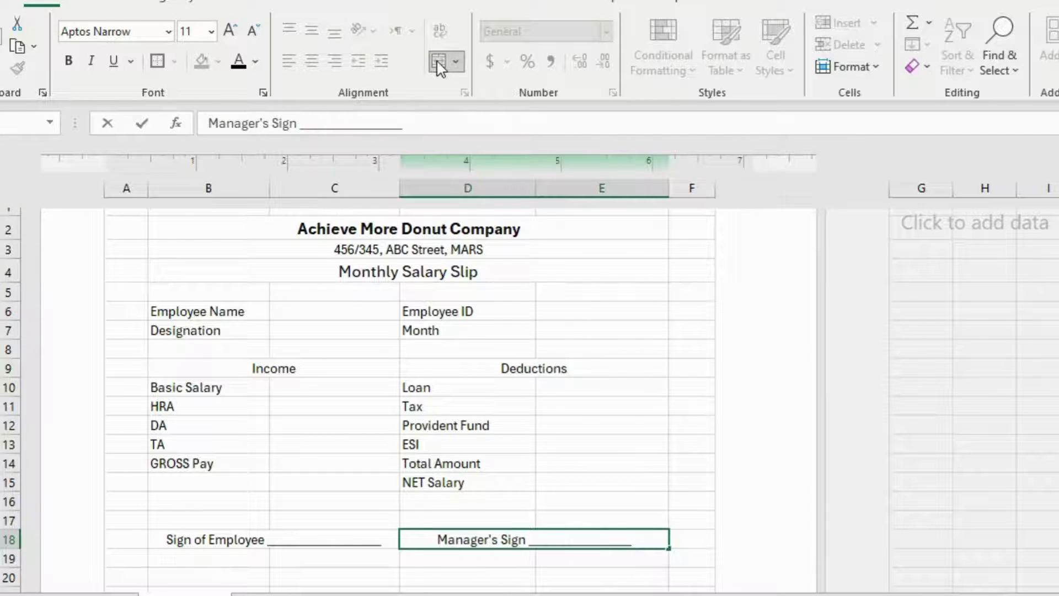
click(468, 300)
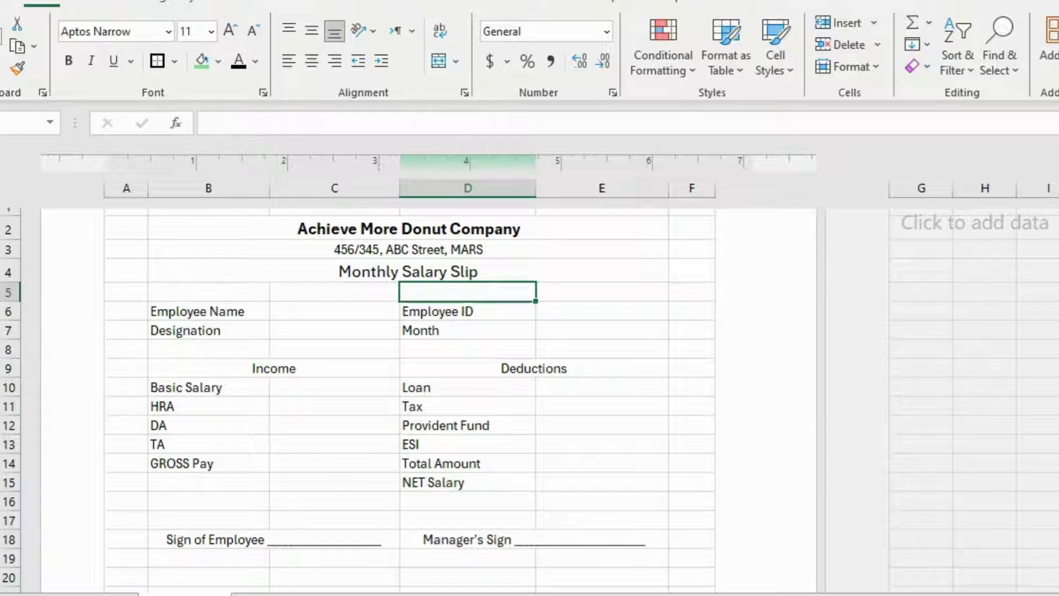
Step: Add a thick bottom border under the Monthly Salary Slip title
scroll(386, 386, down, 1)
scroll(408, 386, up, 2)
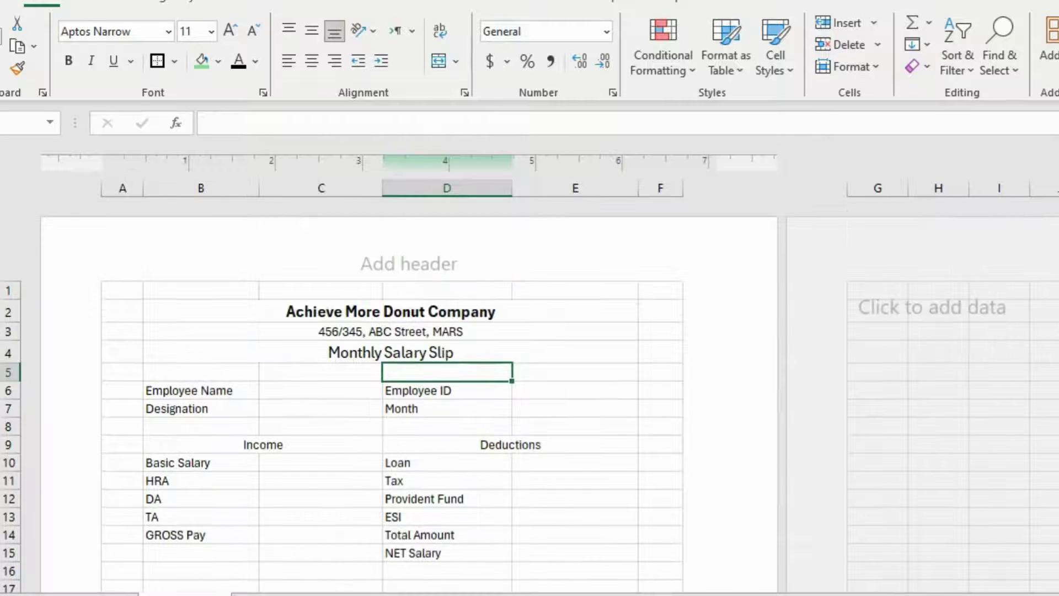
click(442, 347)
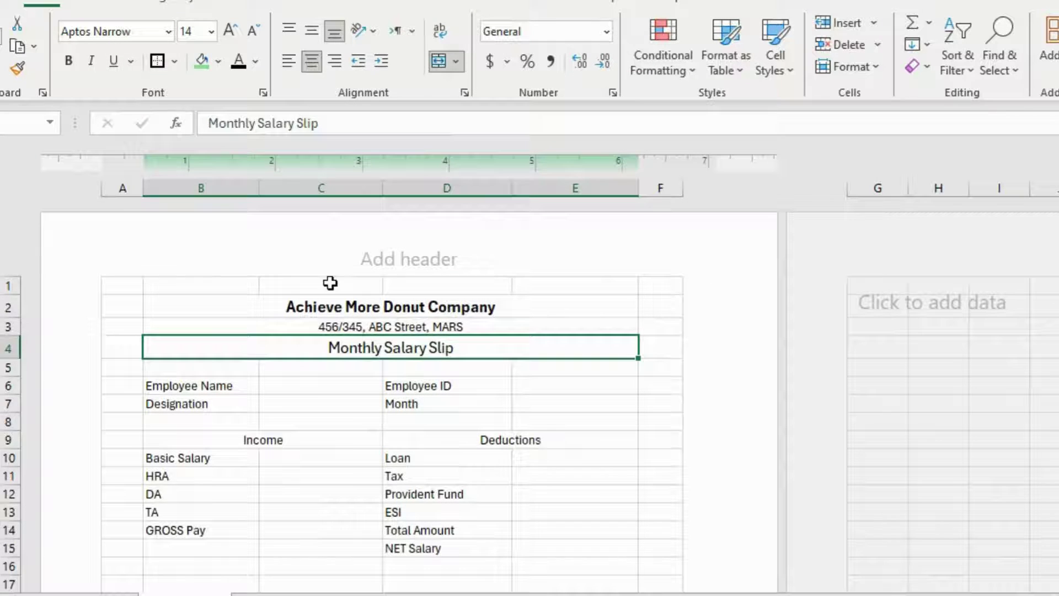
click(159, 62)
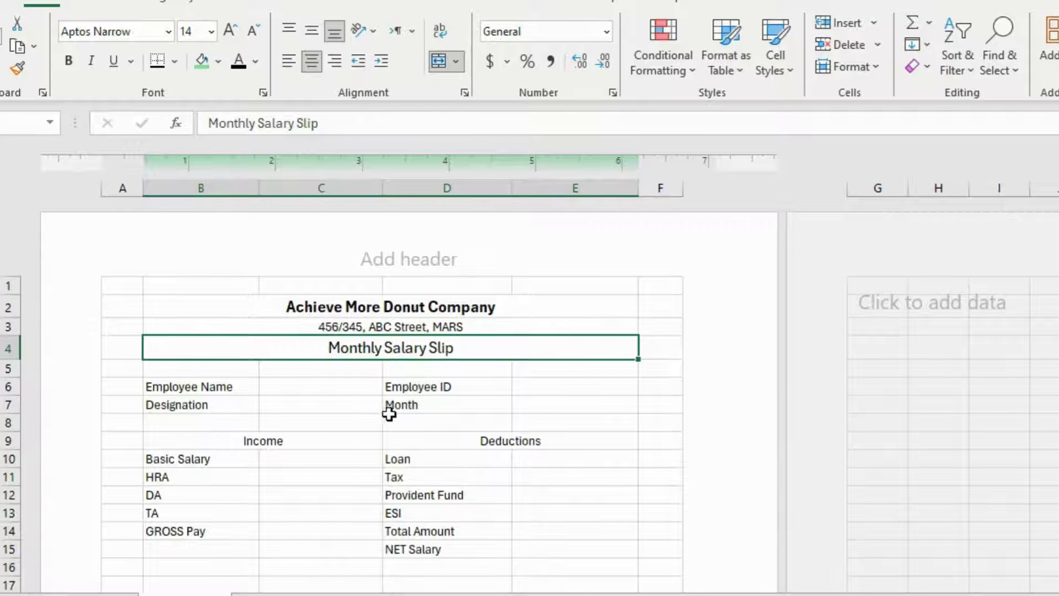
Step: Apply All Borders to the employee details block B6:E7 and the table B9:E15
drag(225, 388, 538, 403)
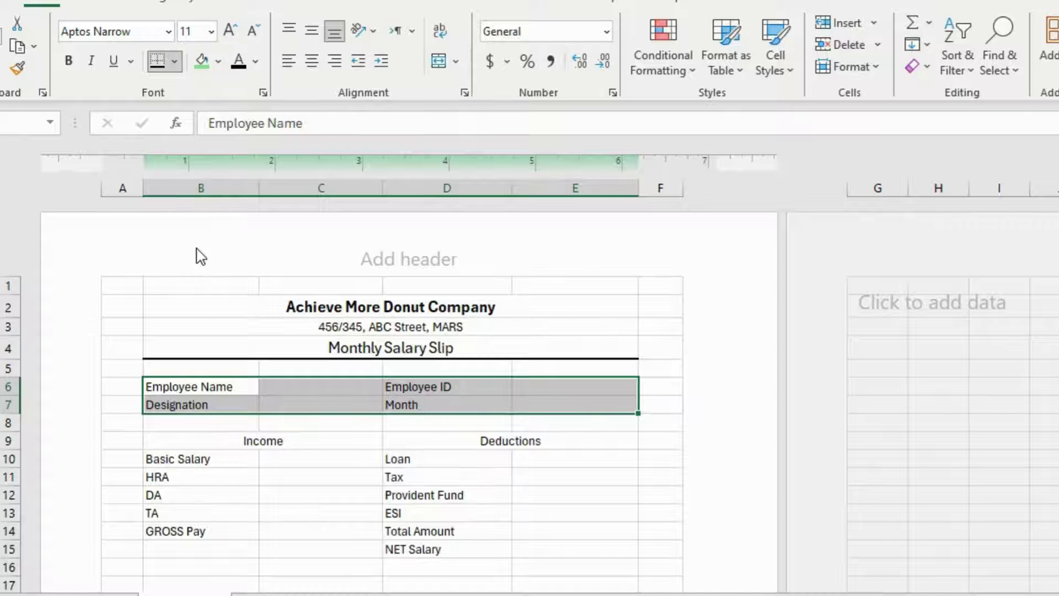
drag(204, 440, 544, 543)
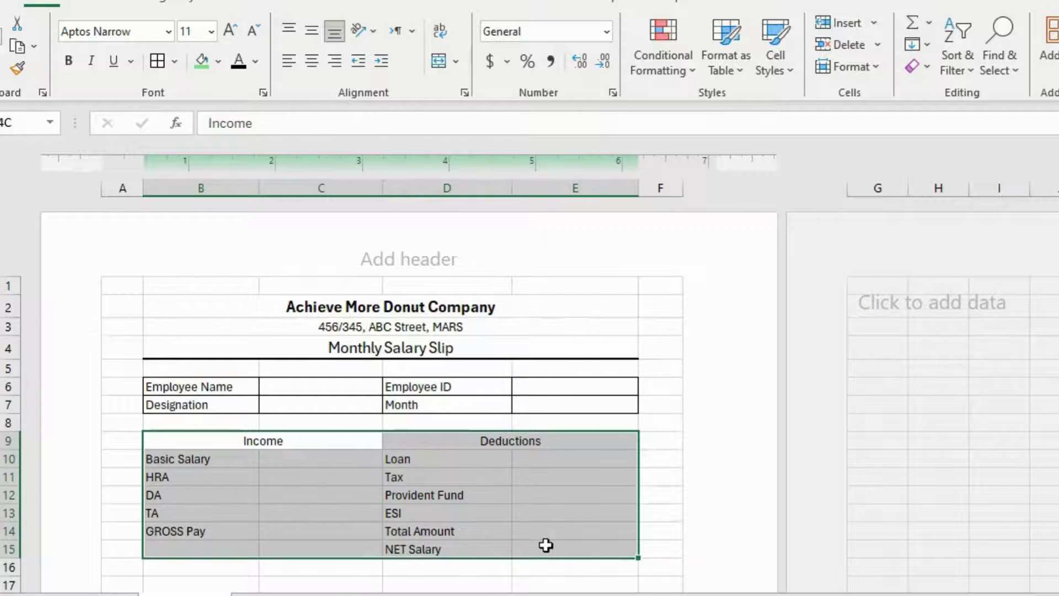
click(161, 63)
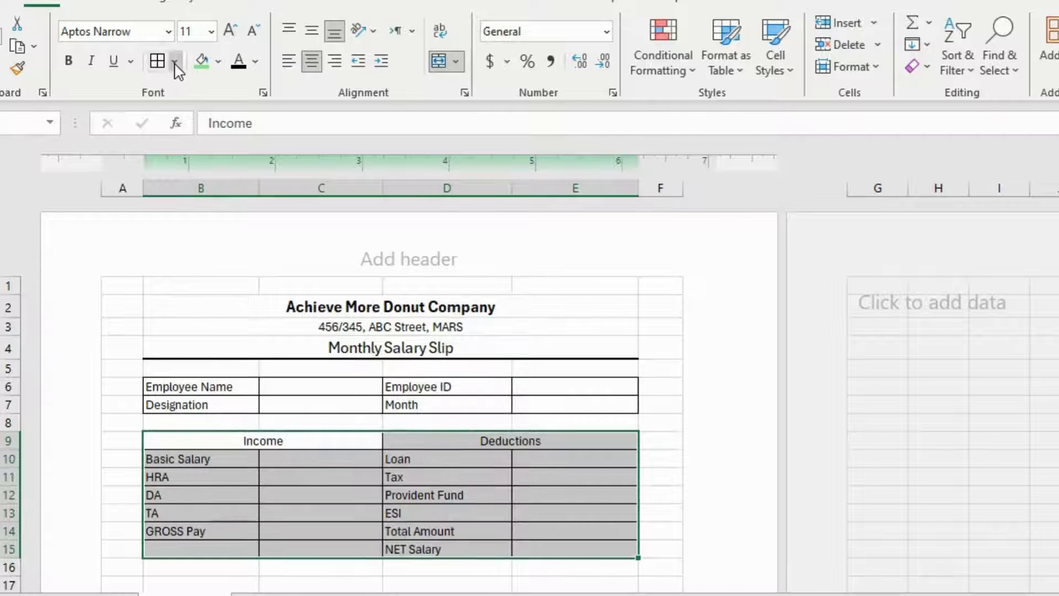
click(201, 258)
click(548, 375)
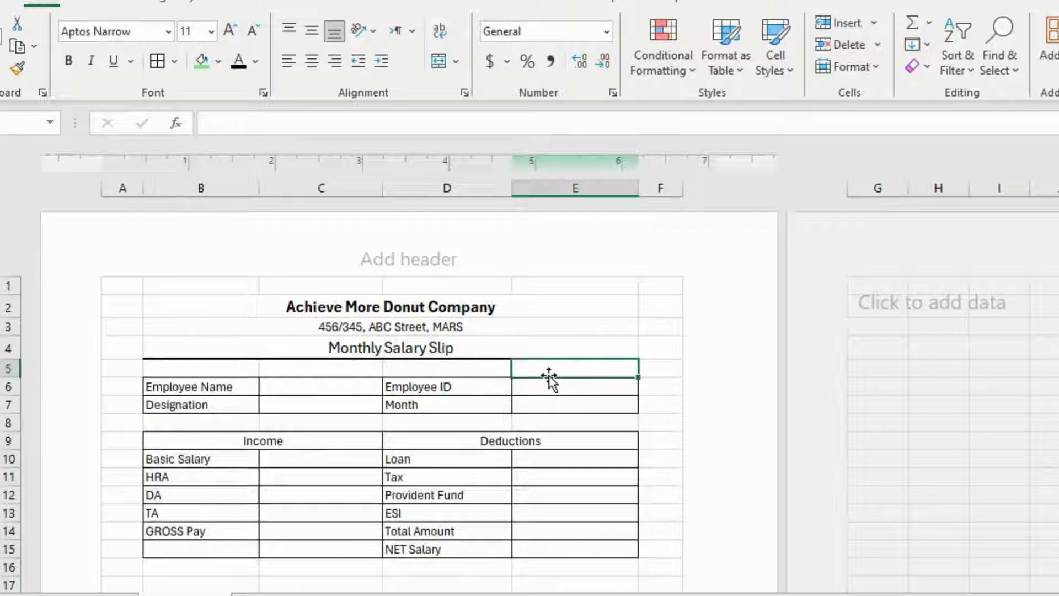
scroll(548, 375, down, 1)
scroll(548, 375, up, 1)
Step: Give A1:F20 a thick outside border and white fill, then deselect to view the frame
drag(118, 290, 678, 416)
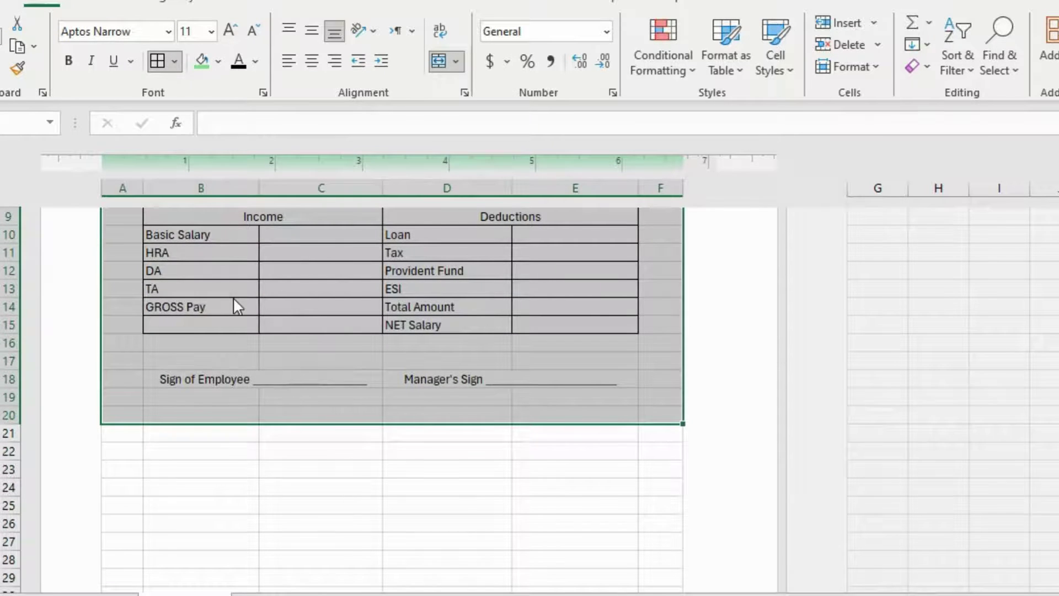
scroll(232, 297, up, 3)
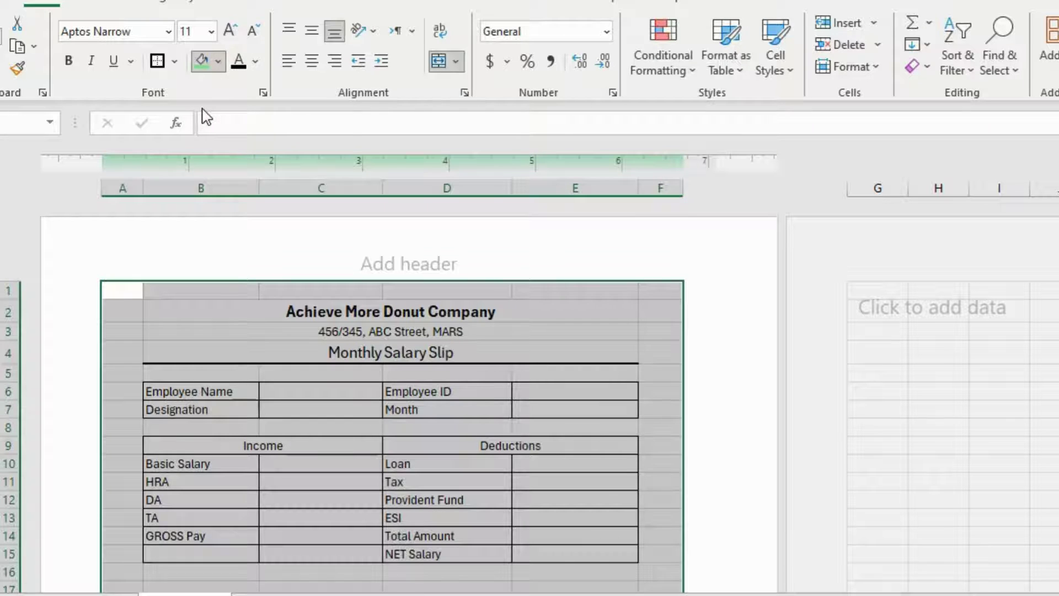
click(543, 338)
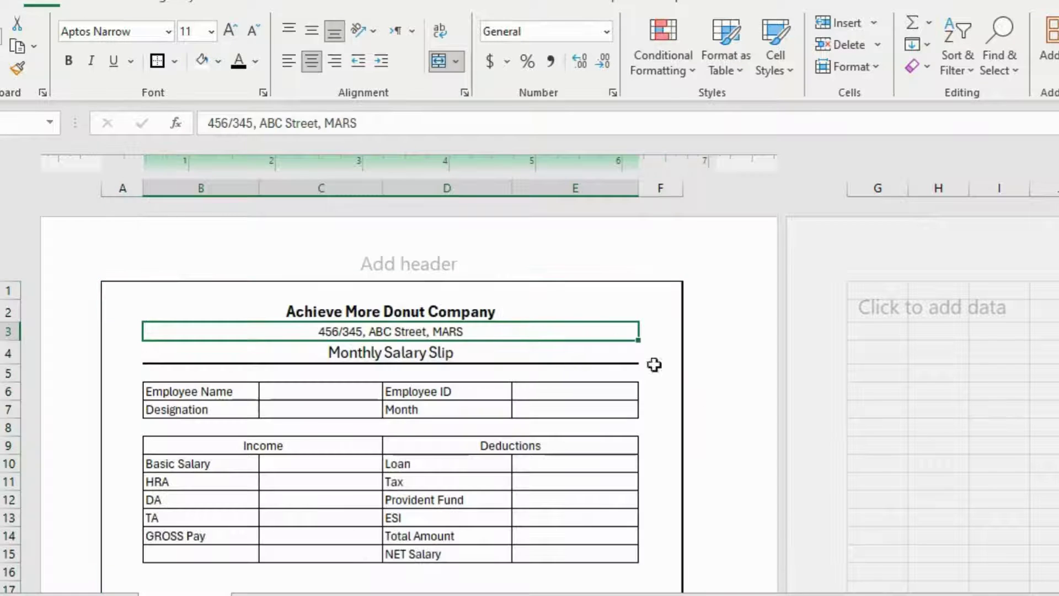
click(662, 391)
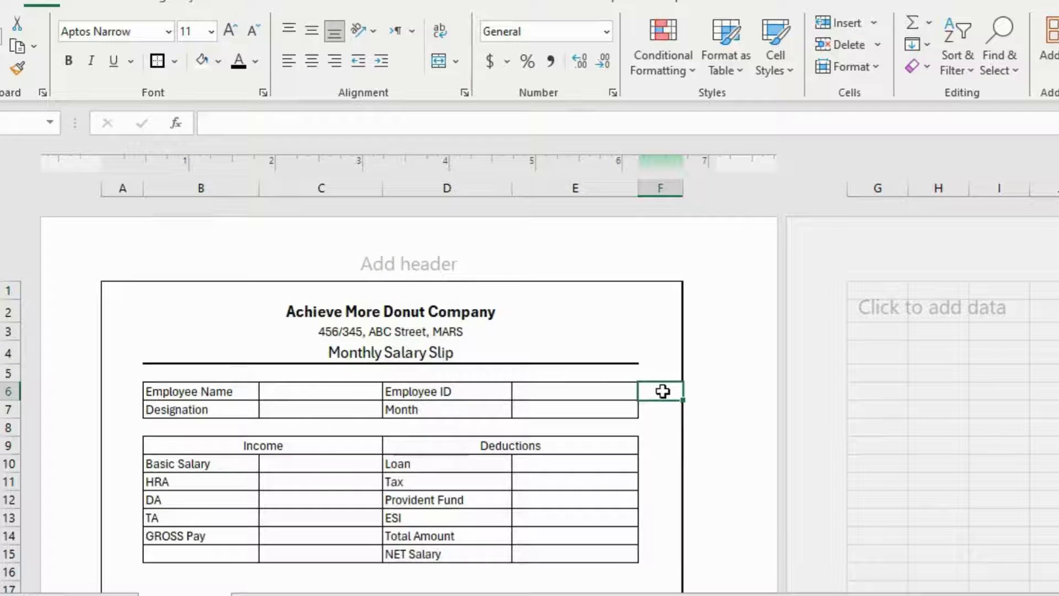
Step: Bold the Employee Name, Designation and NET Salary labels
drag(241, 389, 234, 407)
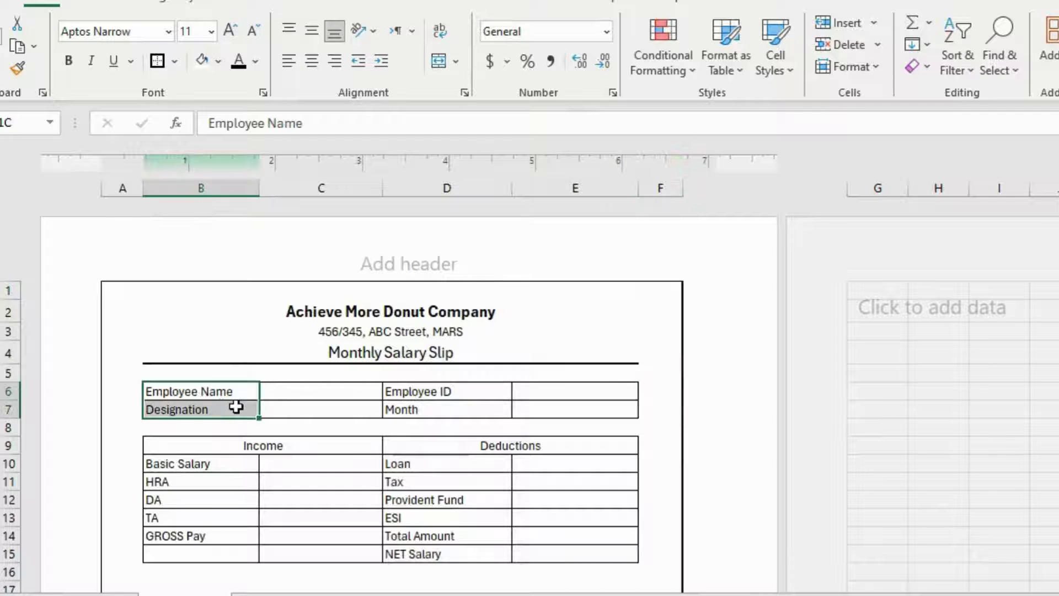
click(70, 62)
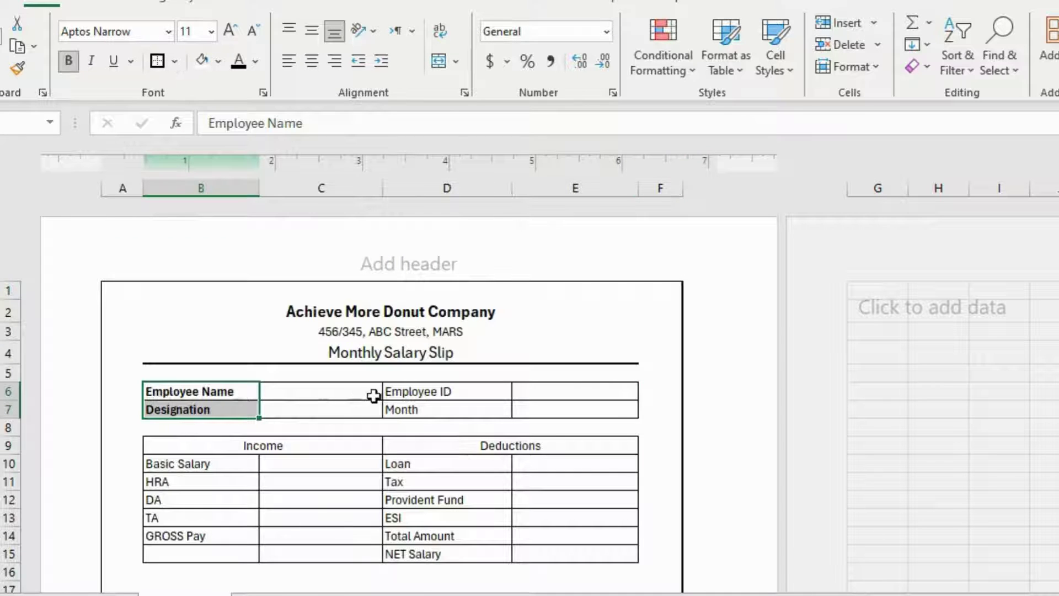
click(422, 551)
click(70, 62)
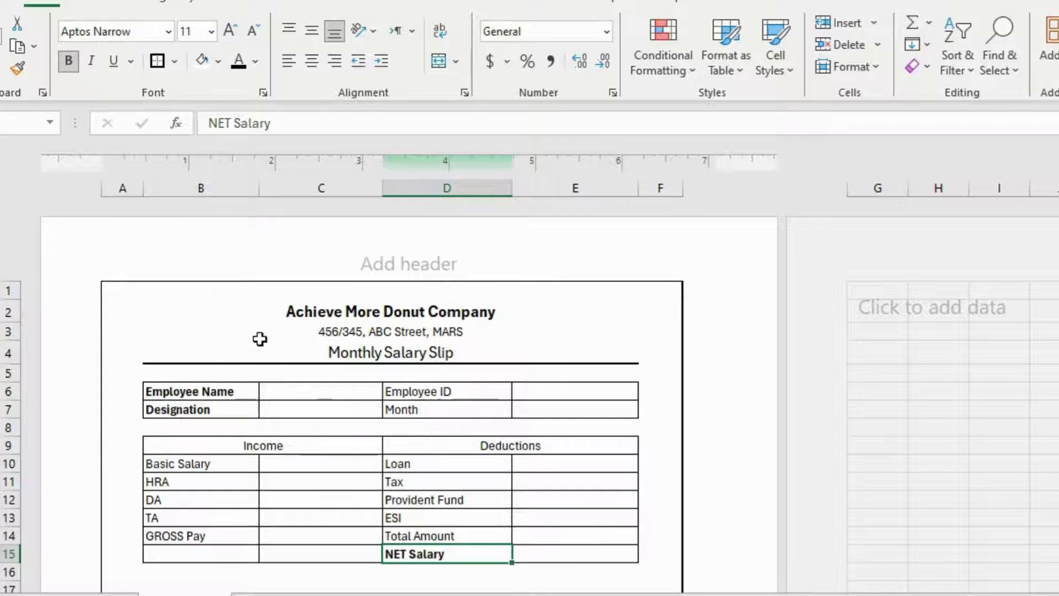
Step: Make the Income and Deductions heading row bold, size 12, with green fill
drag(232, 449, 493, 443)
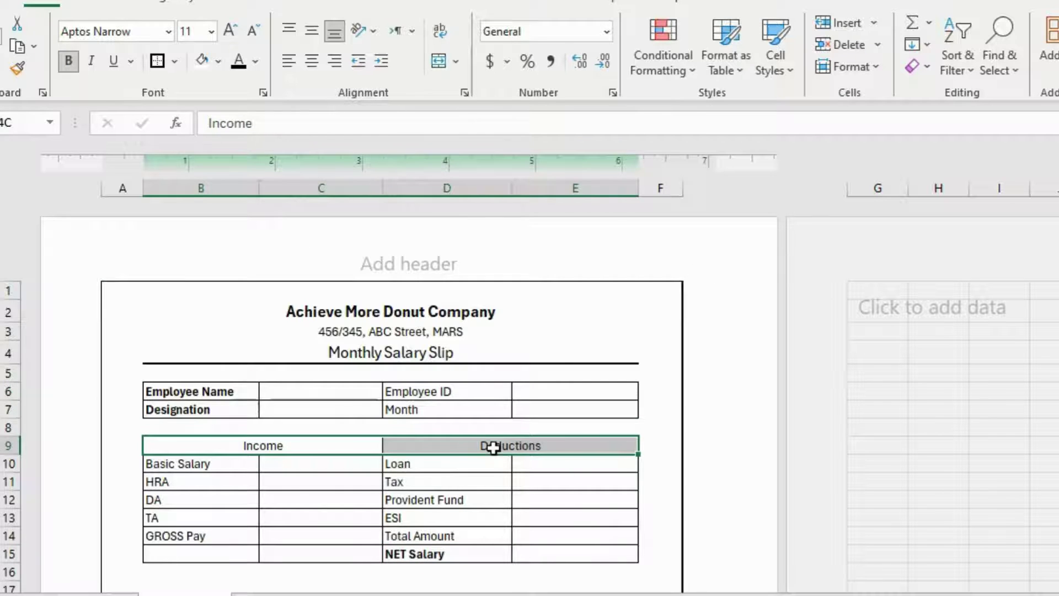
click(70, 61)
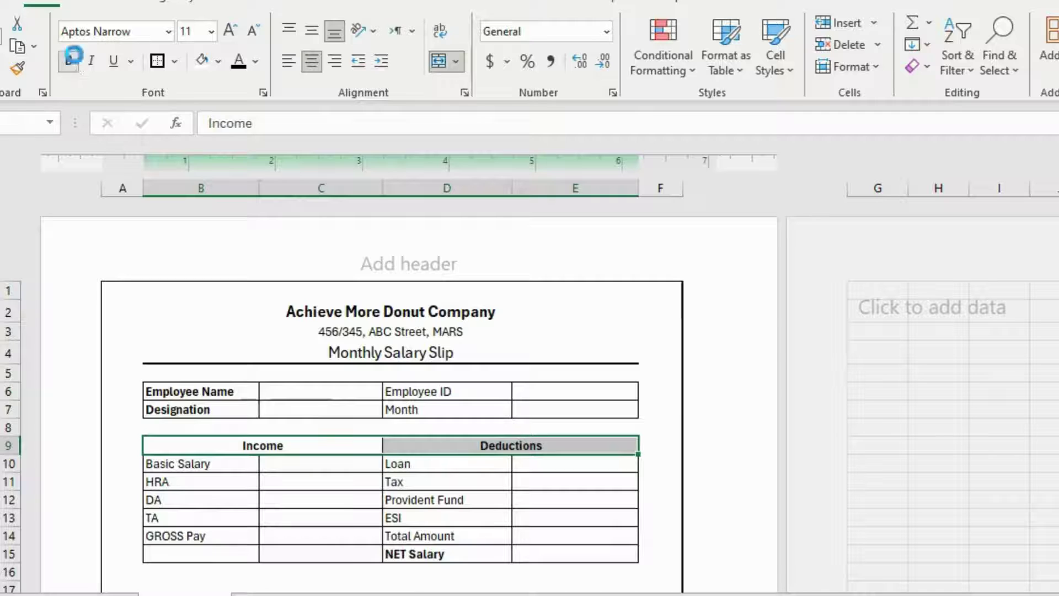
click(231, 33)
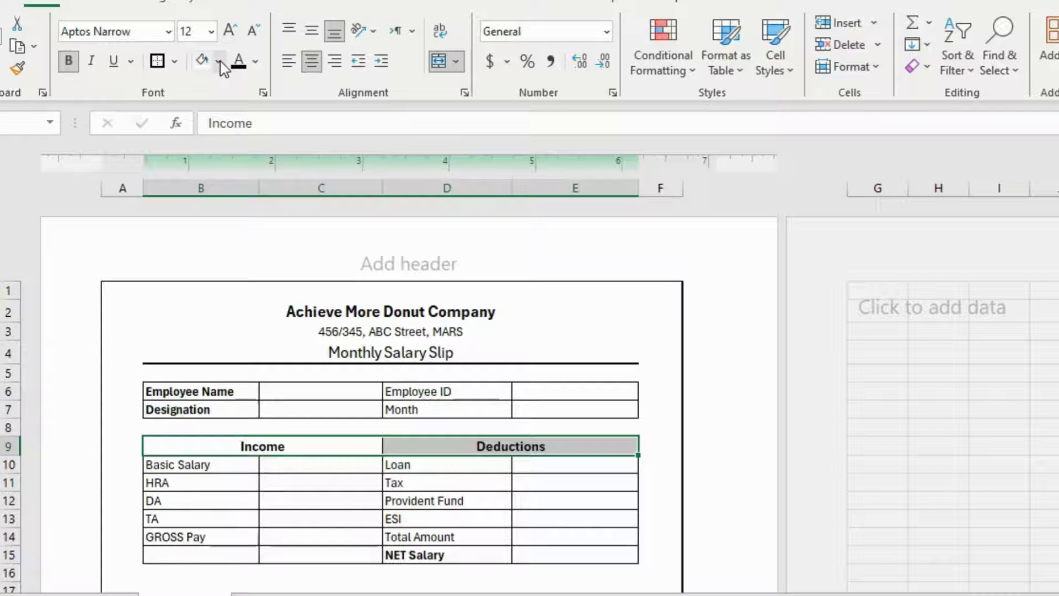
click(202, 61)
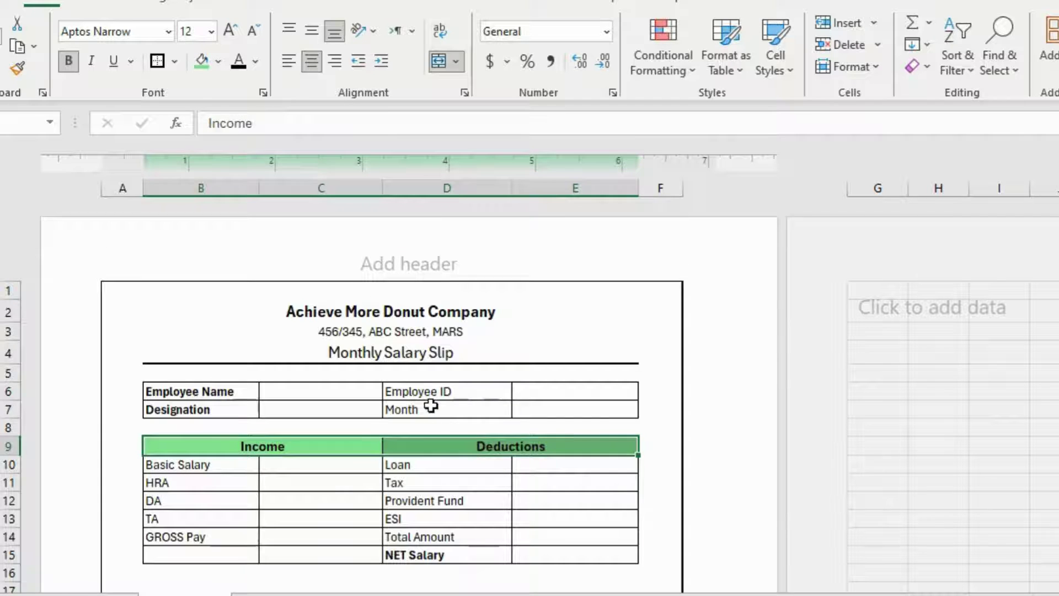
Step: Bold the Employee ID and Month labels with Ctrl+B
drag(427, 393, 429, 408)
key(ctrl+b)
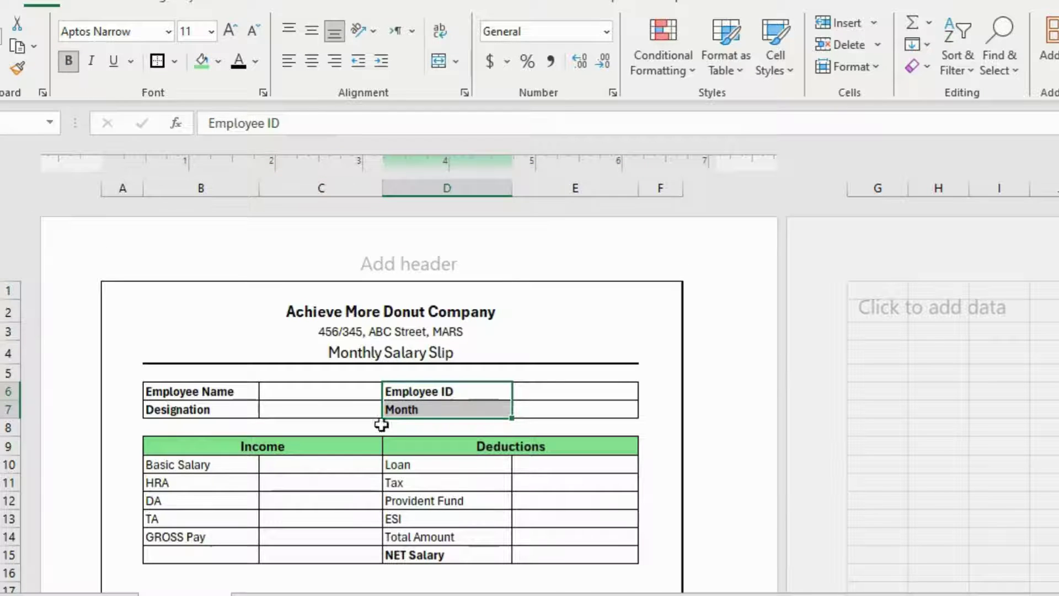
click(410, 433)
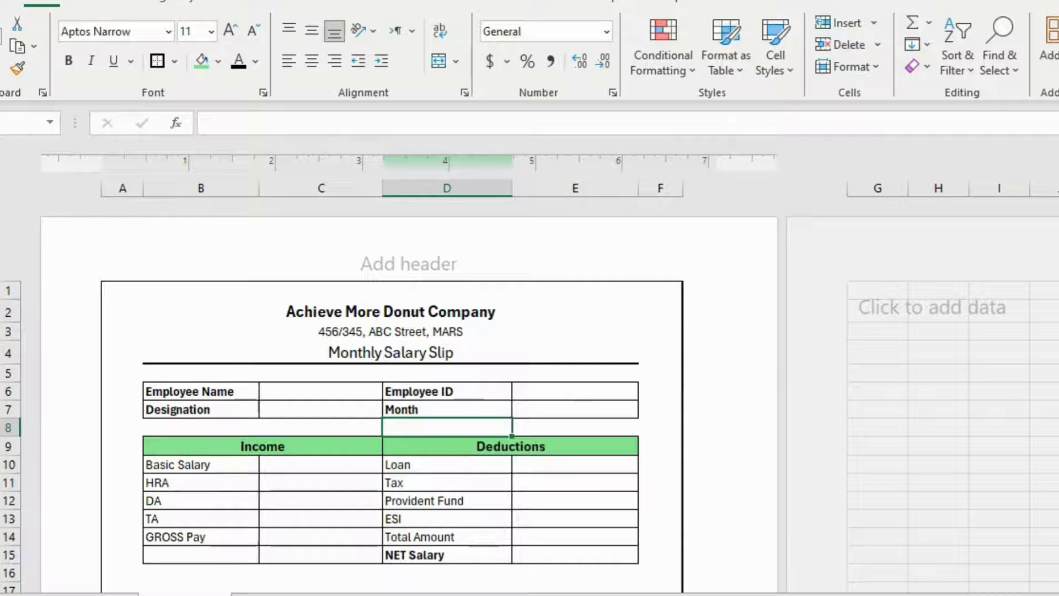
Step: Enter =C10*50/100 in the HRA cell C11
scroll(386, 397, down, 3)
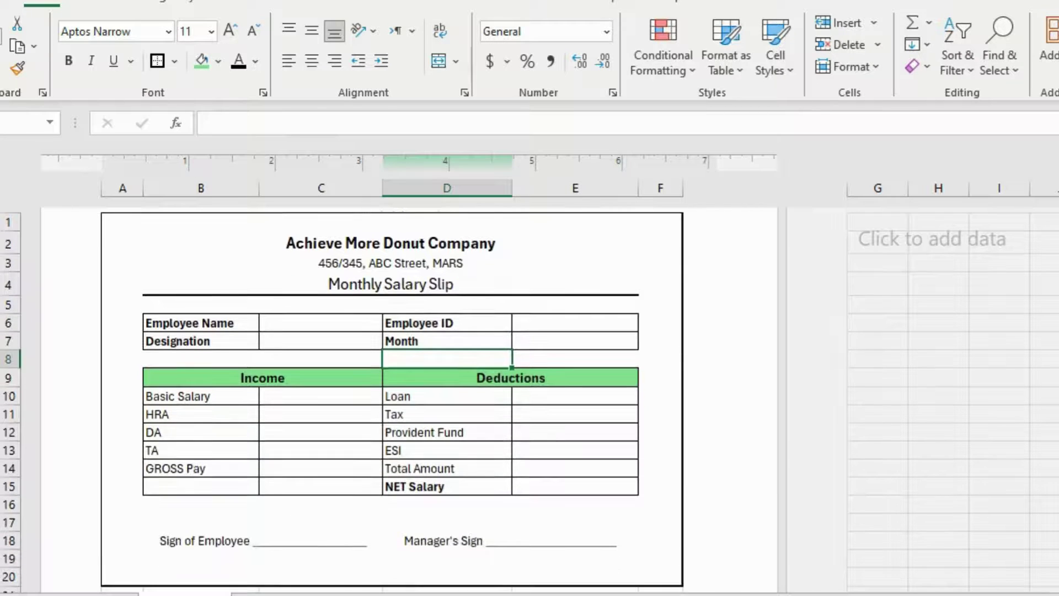
scroll(386, 386, up, 1)
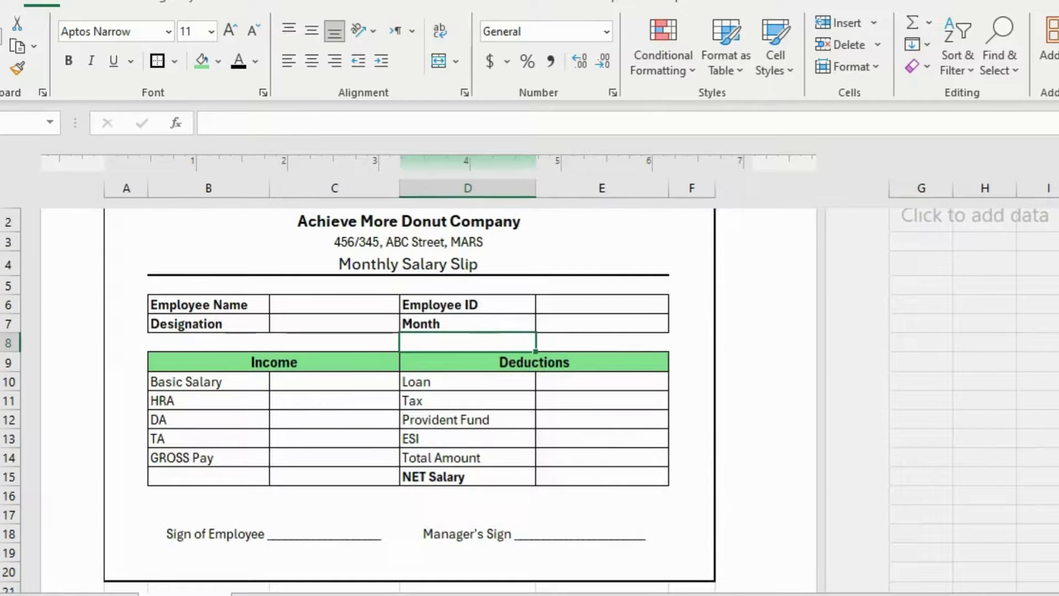
scroll(386, 386, up, 1)
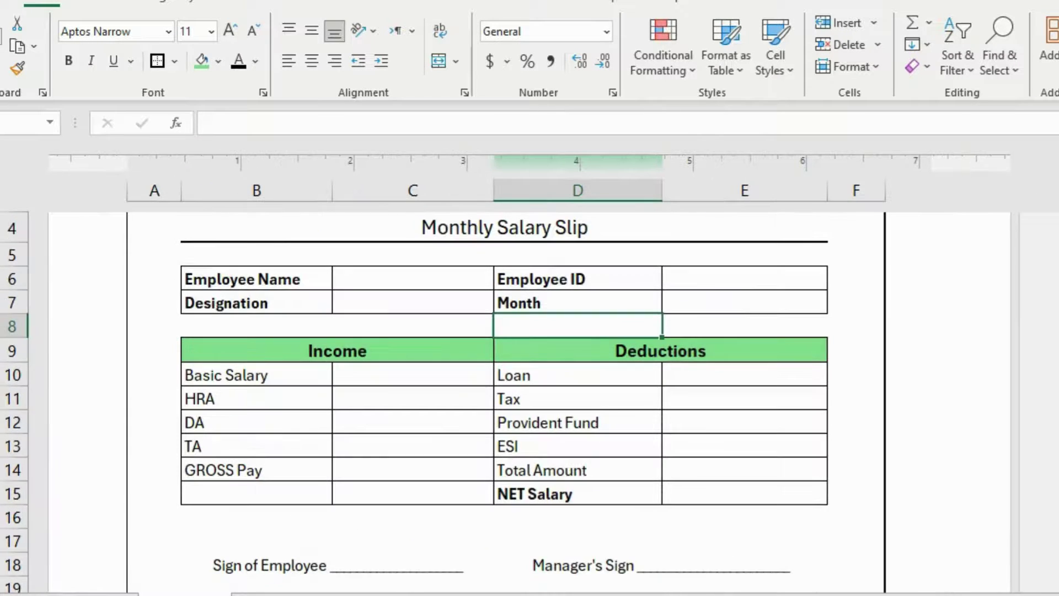
click(353, 420)
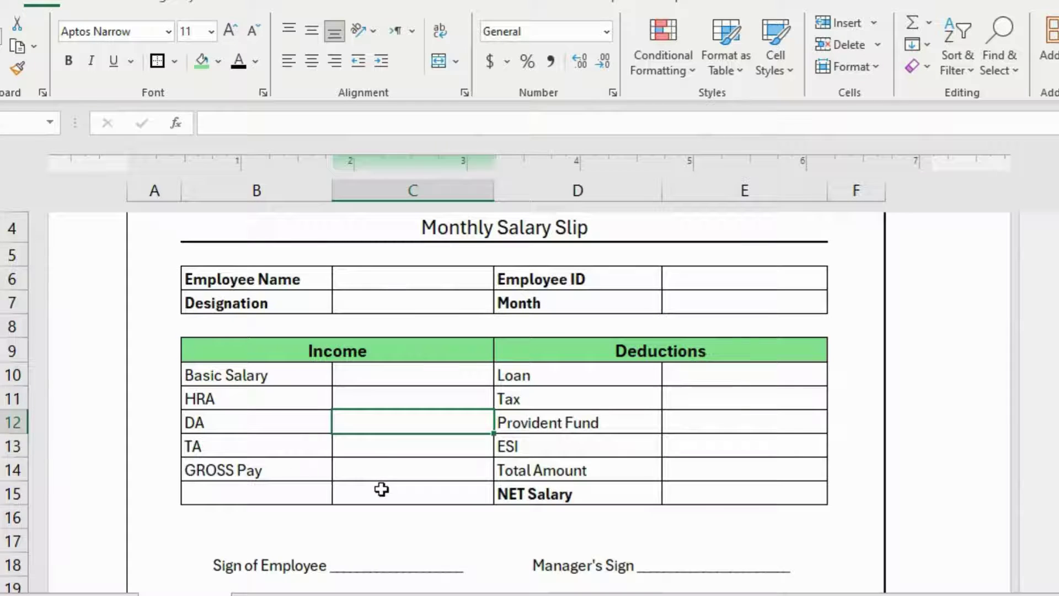
click(359, 401)
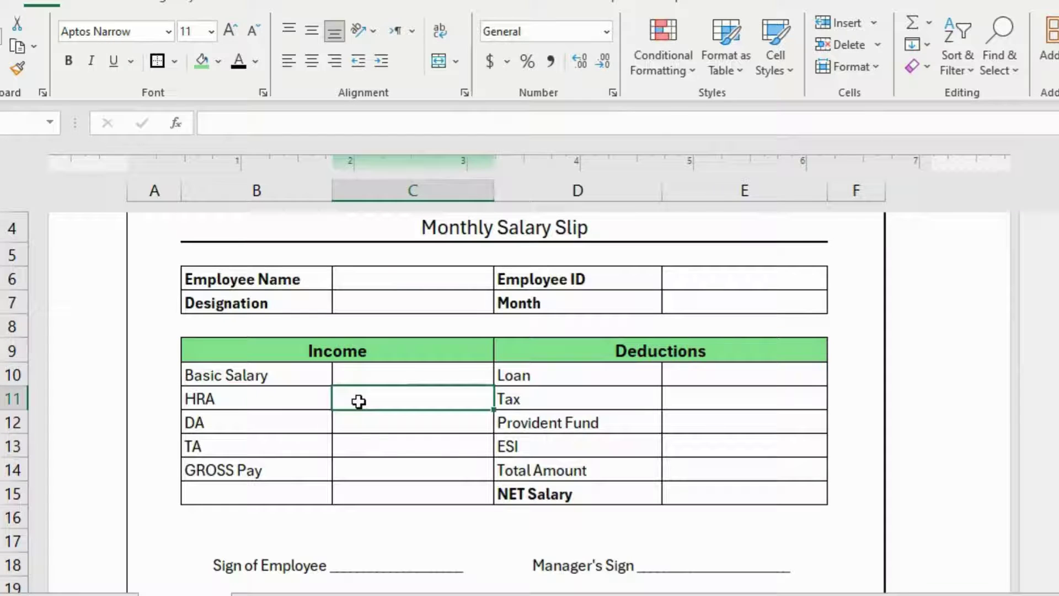
text(=)
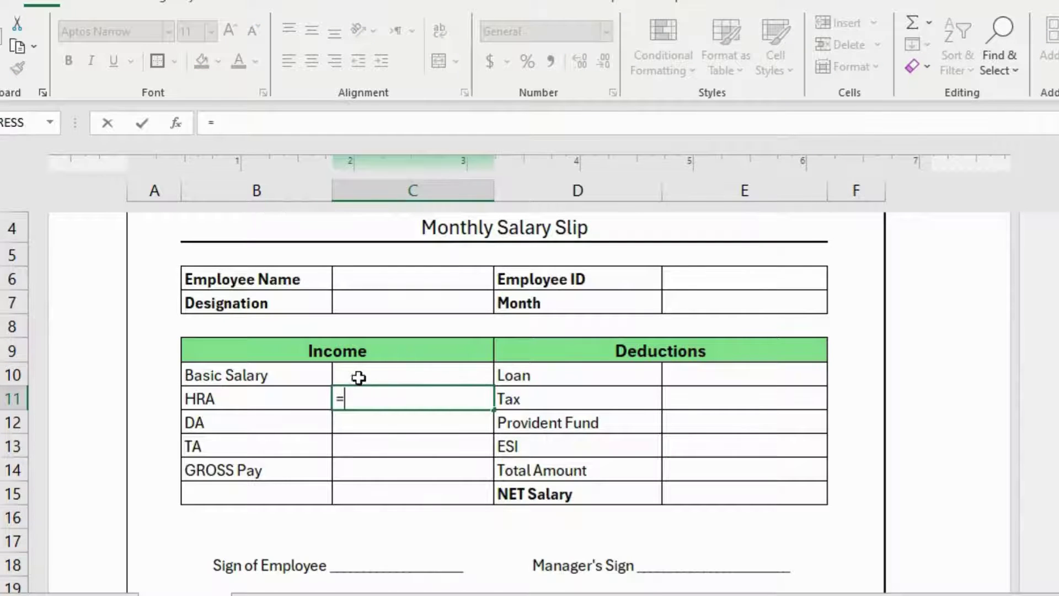
click(359, 377)
text(*)
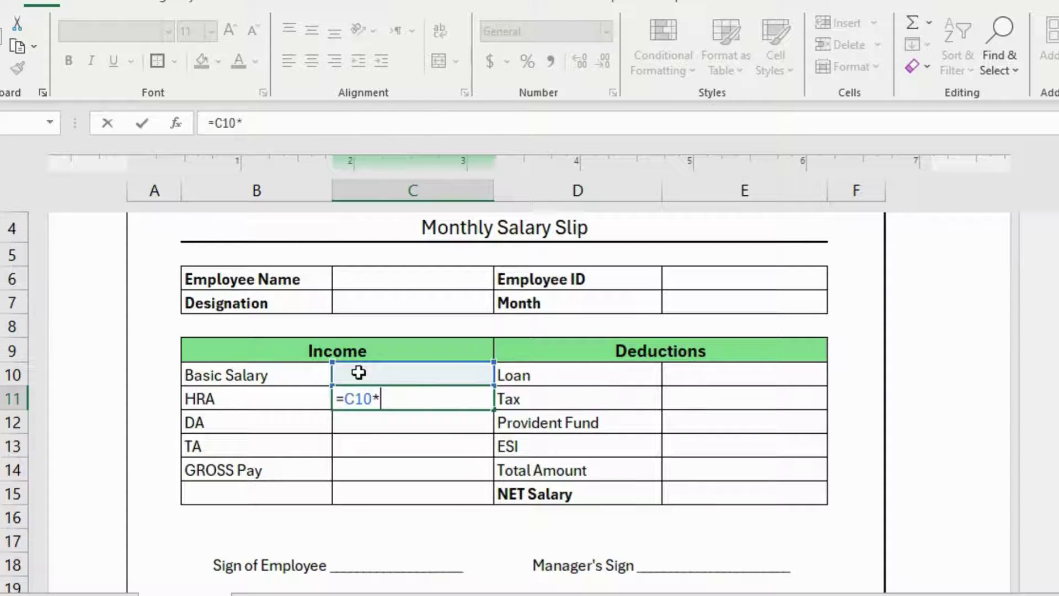
text(50/1)
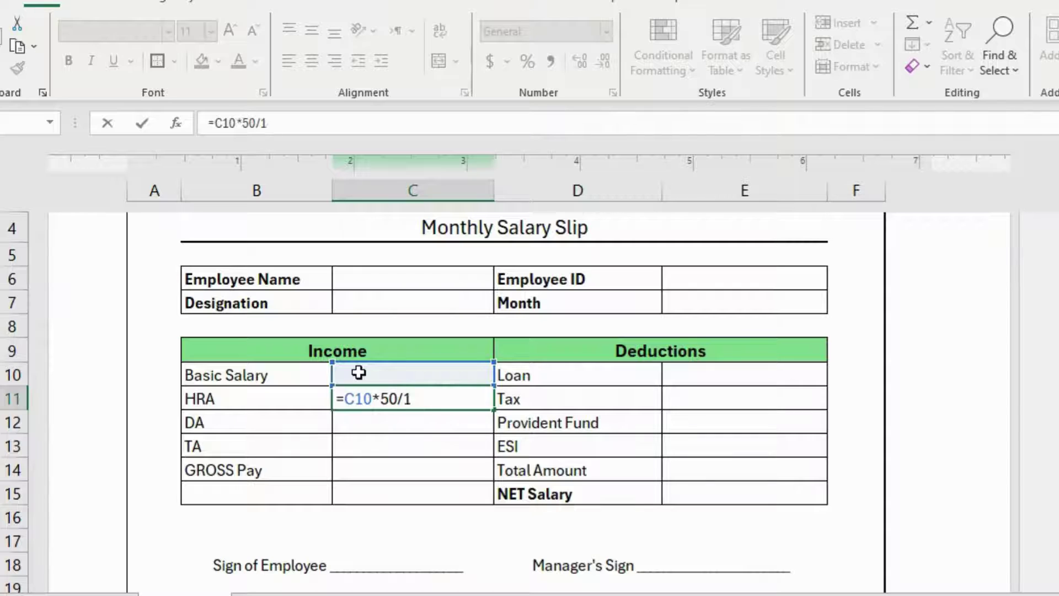
text(00)
key(Return)
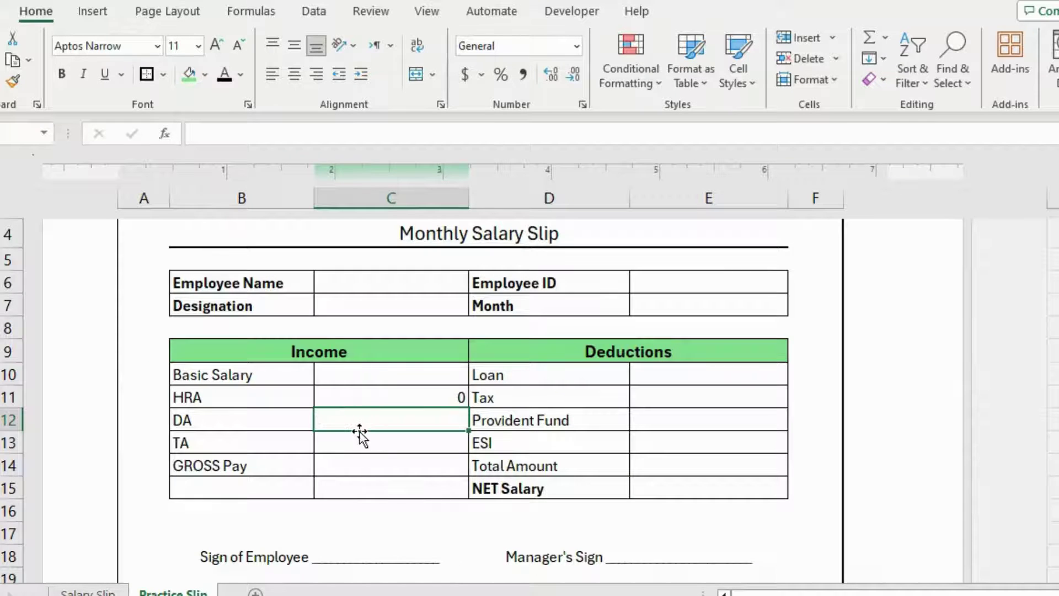
Step: Enter =C10*27/100 for DA in C12 and a 21% of C10 formula for TA in C13
text(=)
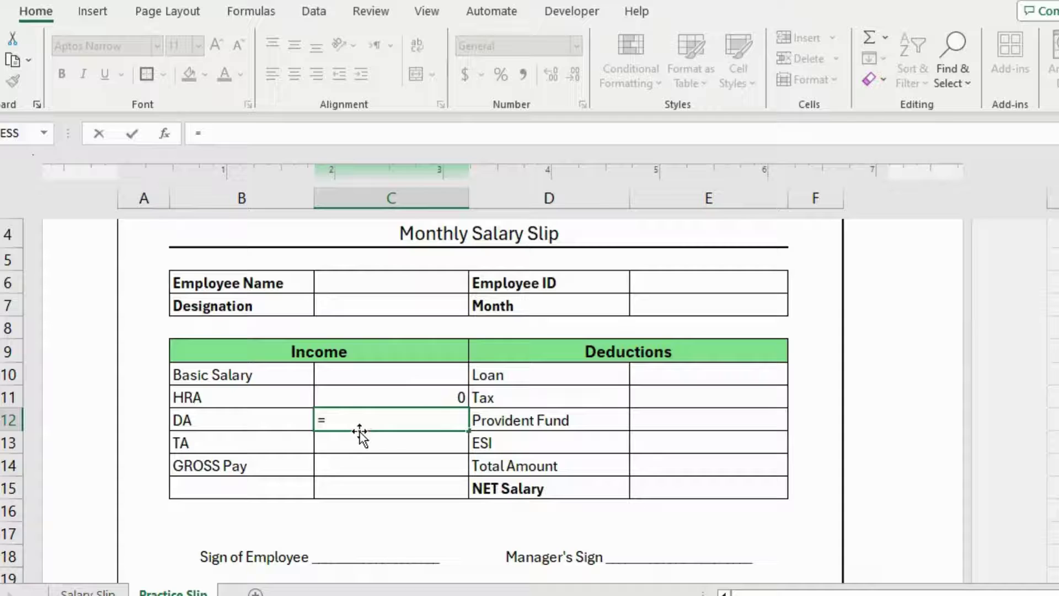
click(328, 374)
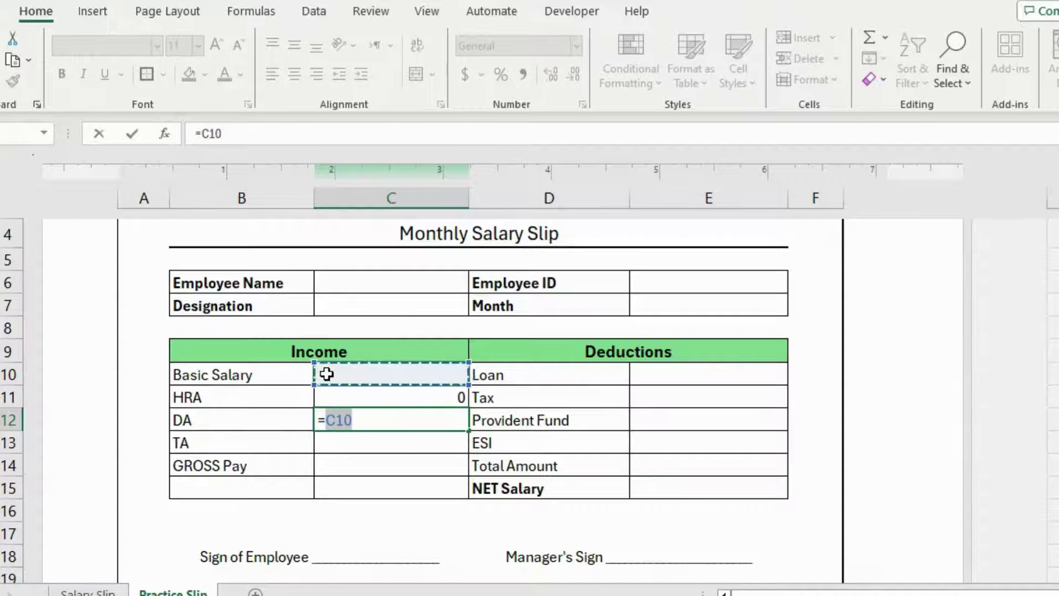
text(*)
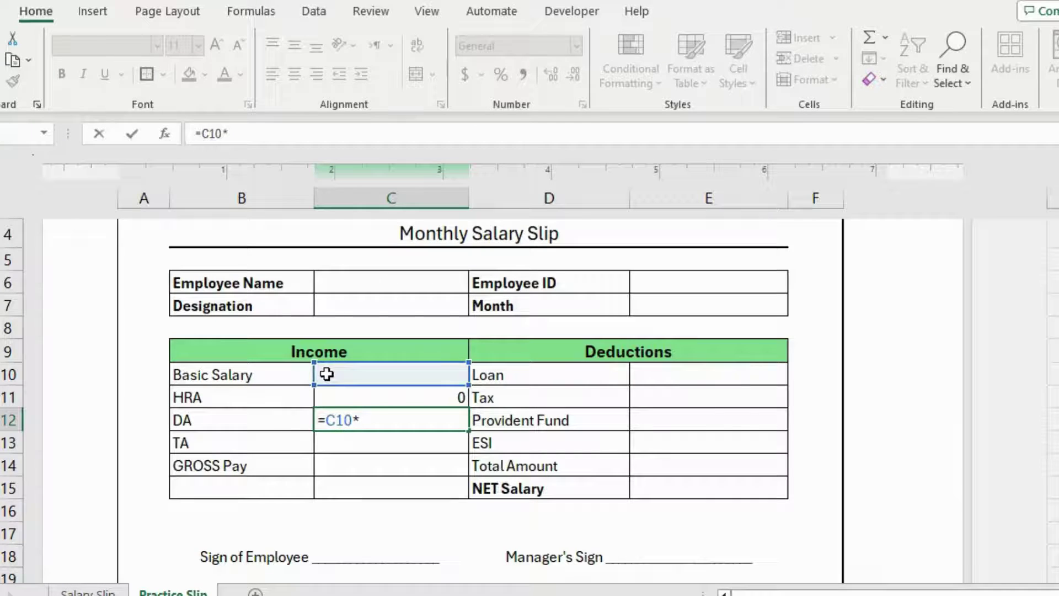
text(27/100)
key(Return)
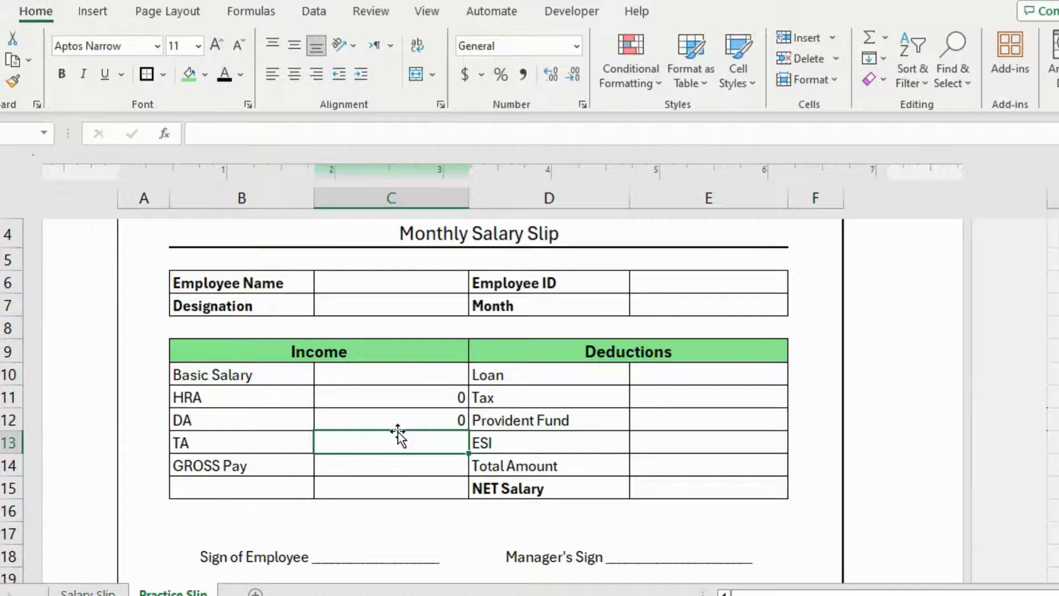
text(=)
click(372, 374)
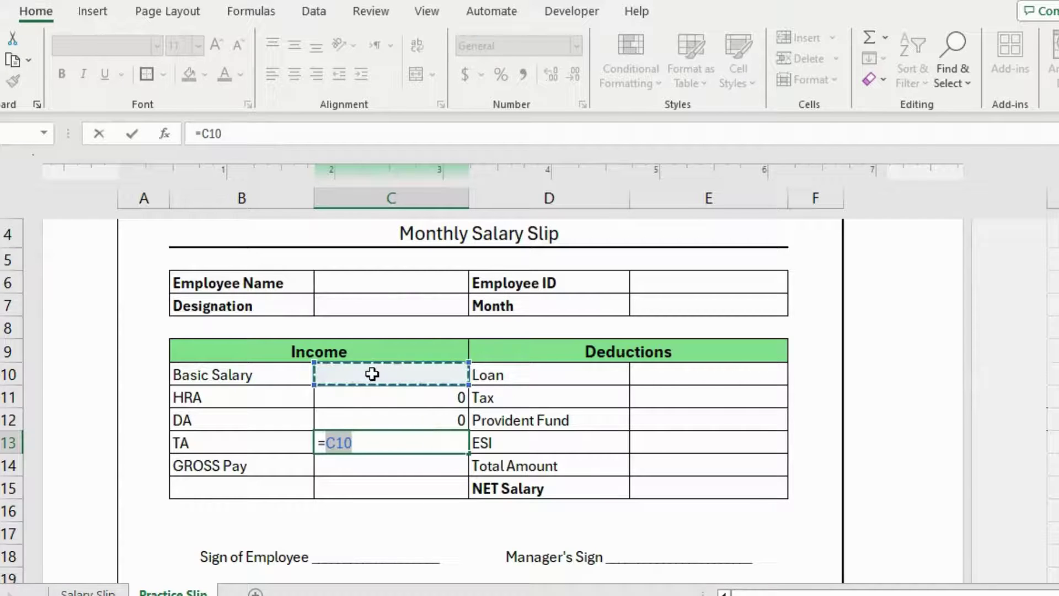
text(*)
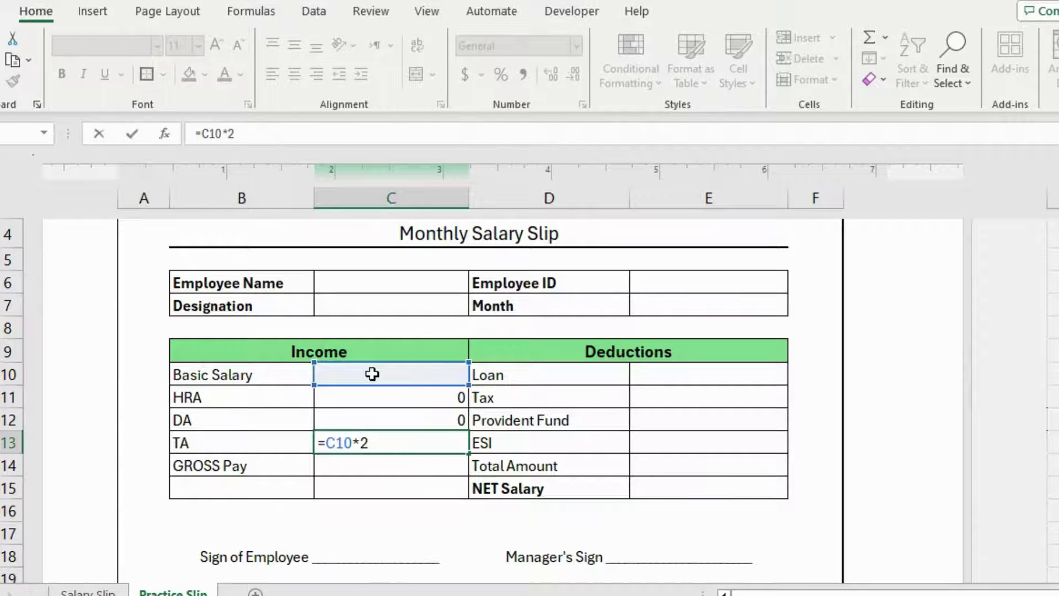
text(21/100)
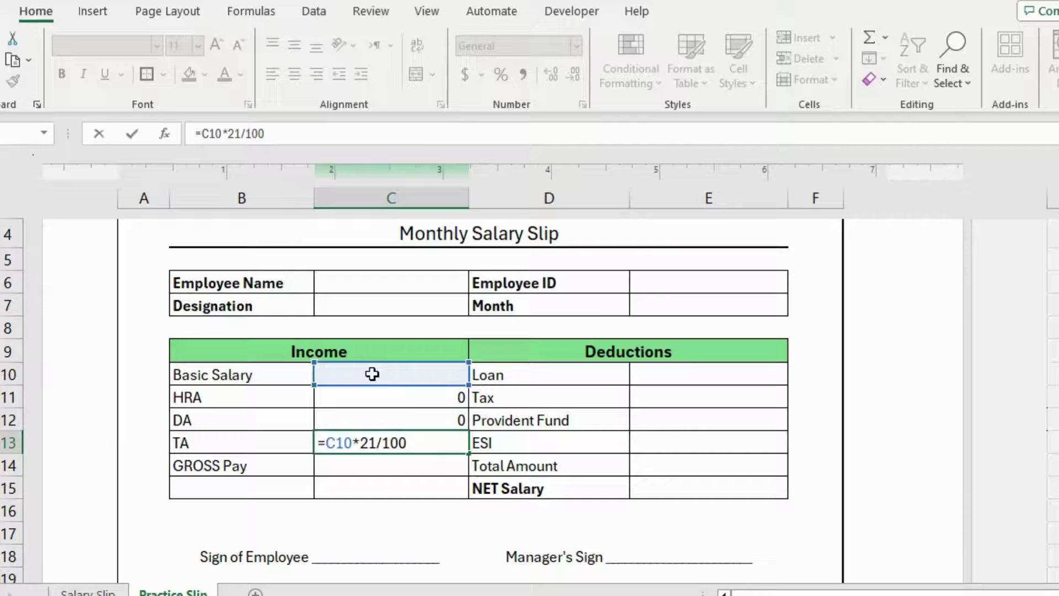
key(Return)
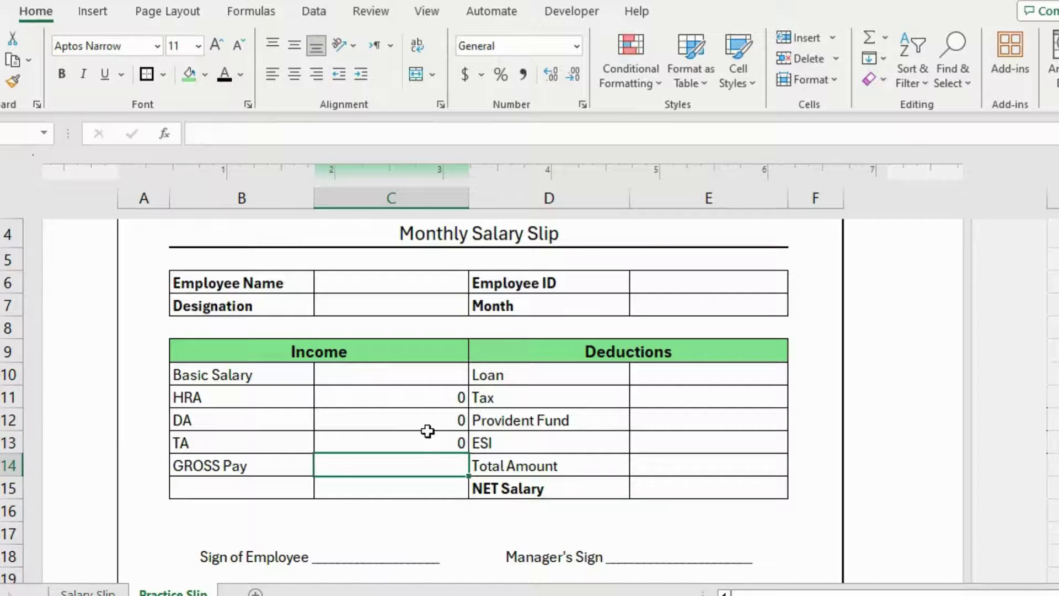
Step: Enter =SUM(C11:C13) in the GROSS Pay cell C14
click(240, 482)
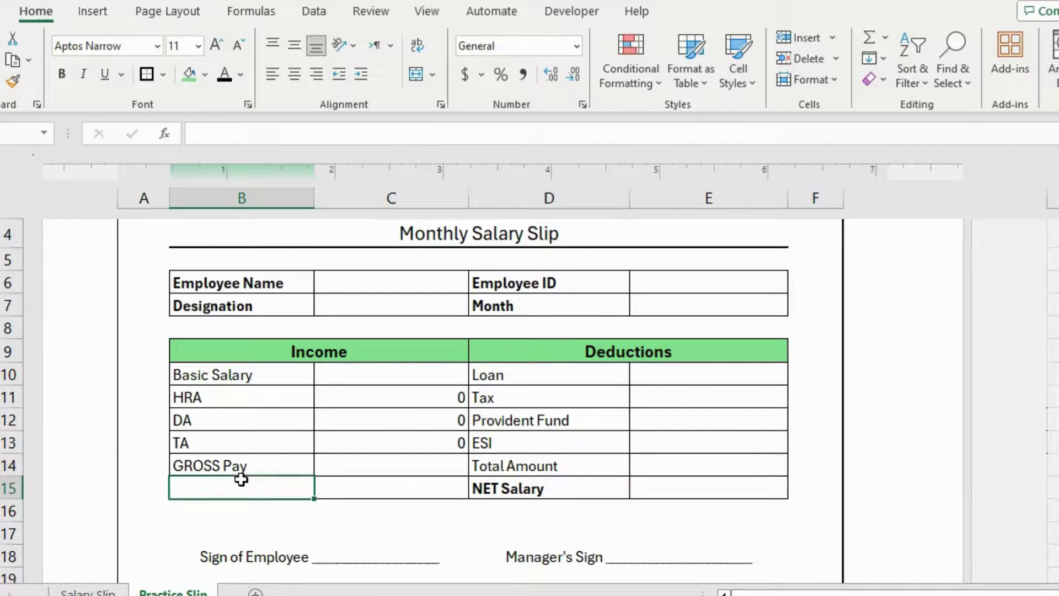
click(243, 466)
drag(241, 399, 237, 453)
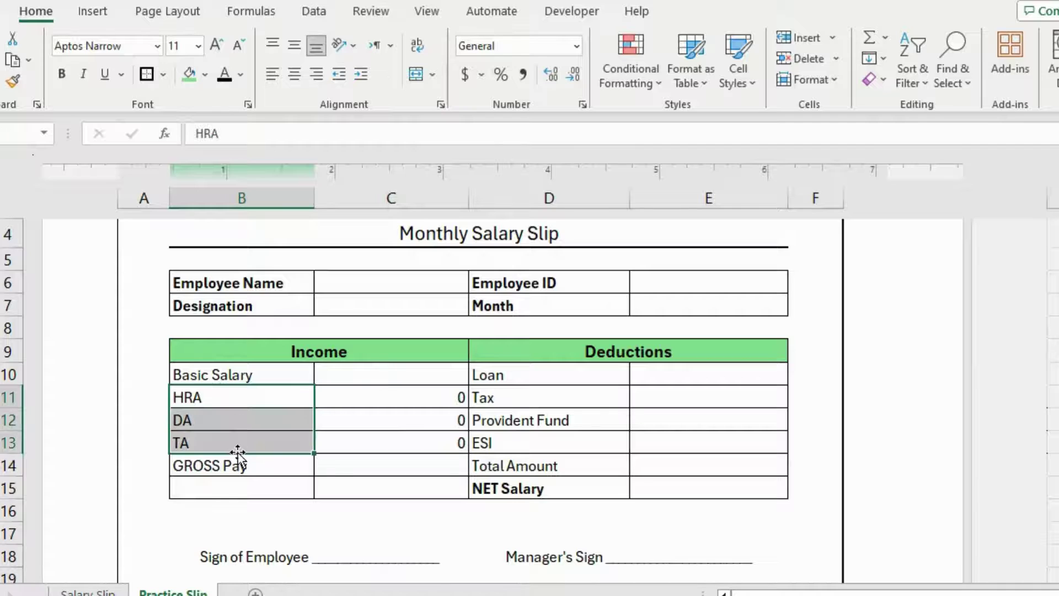
click(390, 462)
text(=sum)
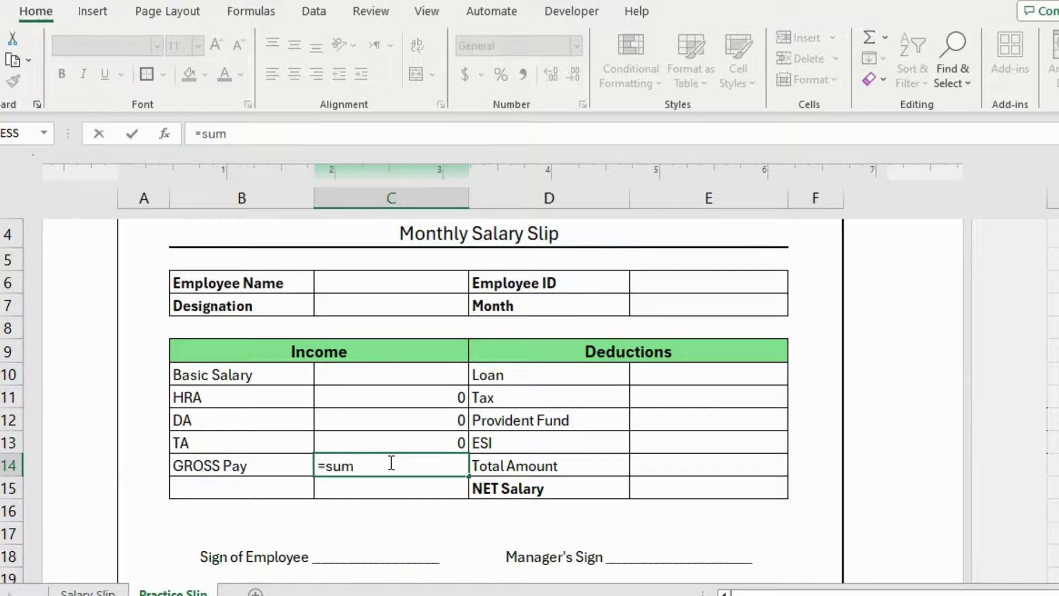
text(()
drag(388, 395, 388, 439)
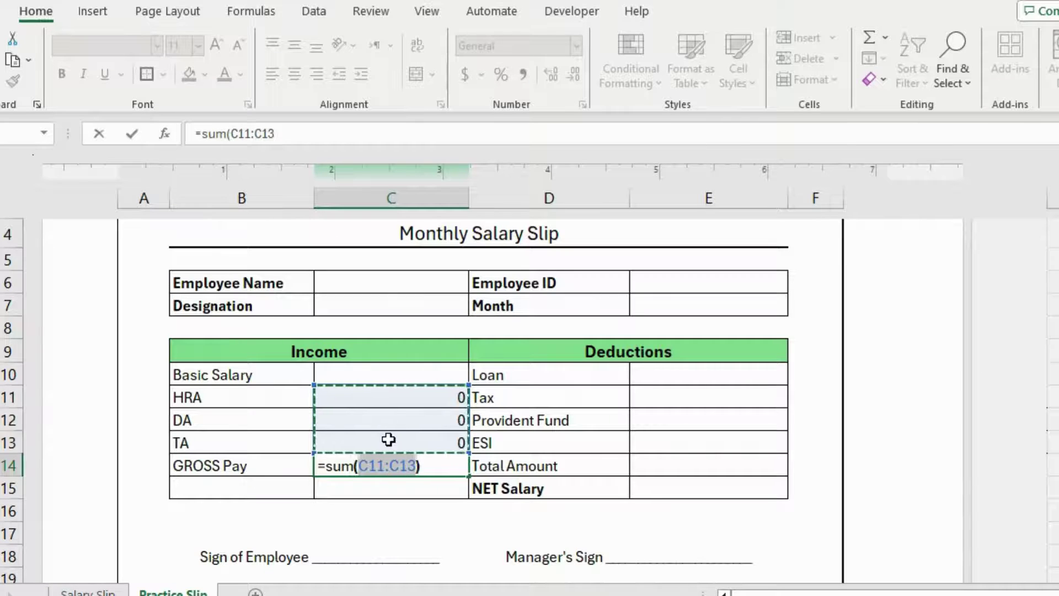
key(Return)
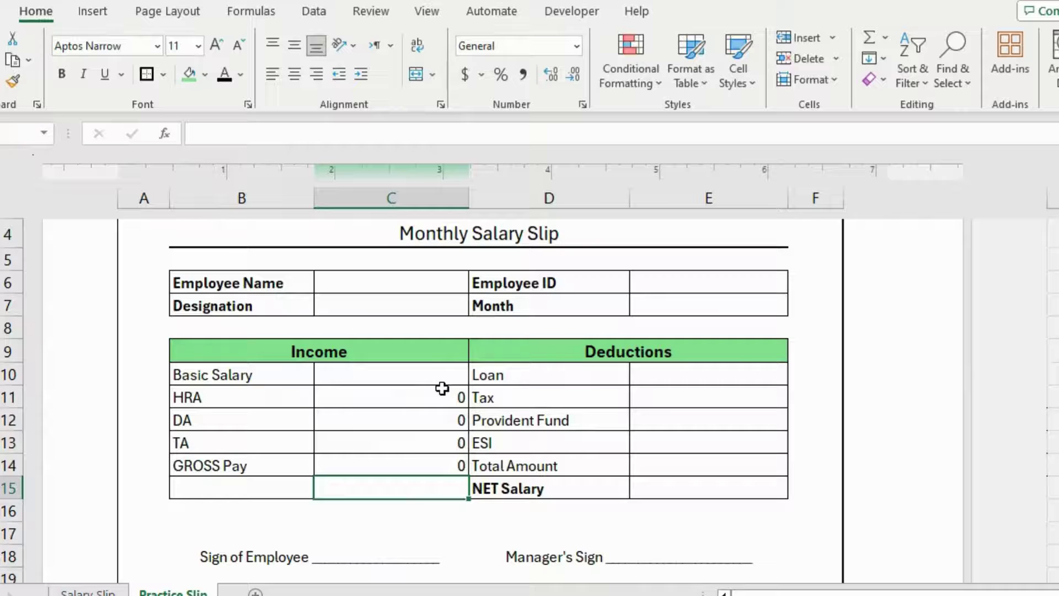
Step: Check the HRA, GROSS Pay and DA formulas in the income column
click(441, 393)
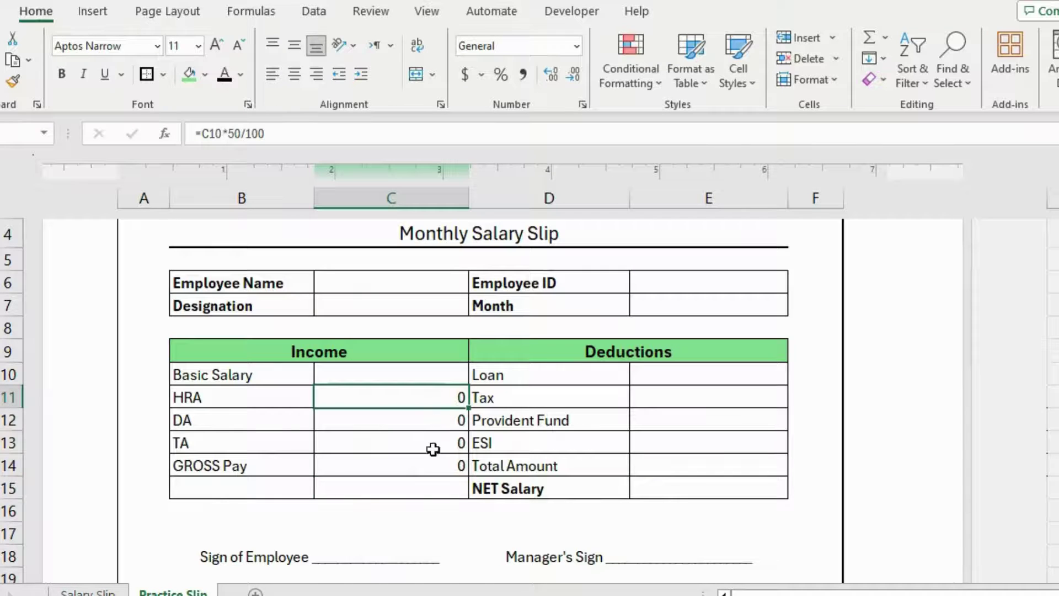
click(429, 465)
drag(270, 397, 384, 465)
click(395, 421)
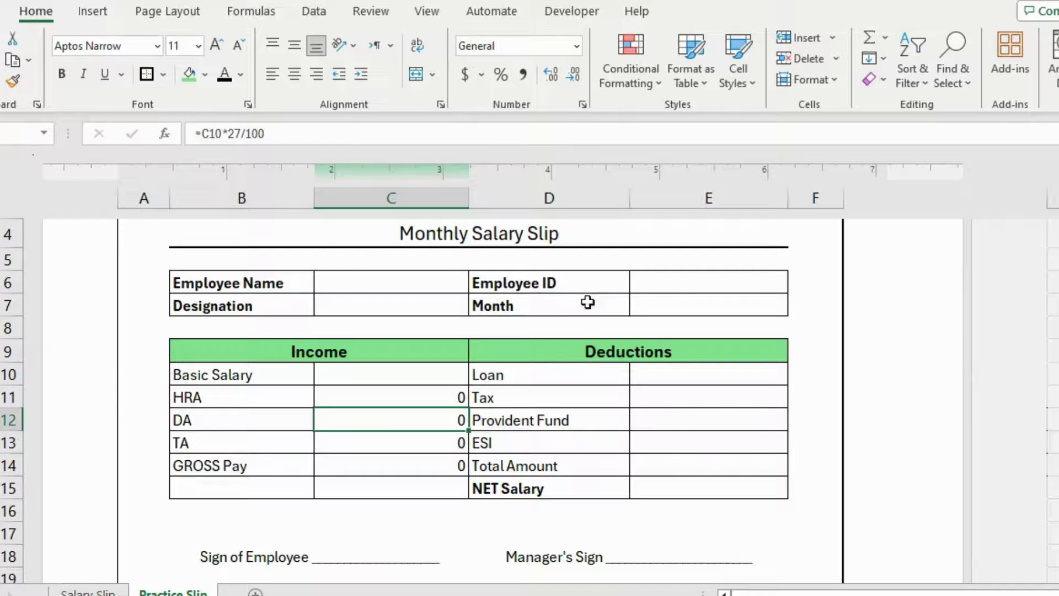
Step: Enter 0 as the Loan, Tax and ESI amounts in E10, E11 and E13
click(671, 378)
text(0)
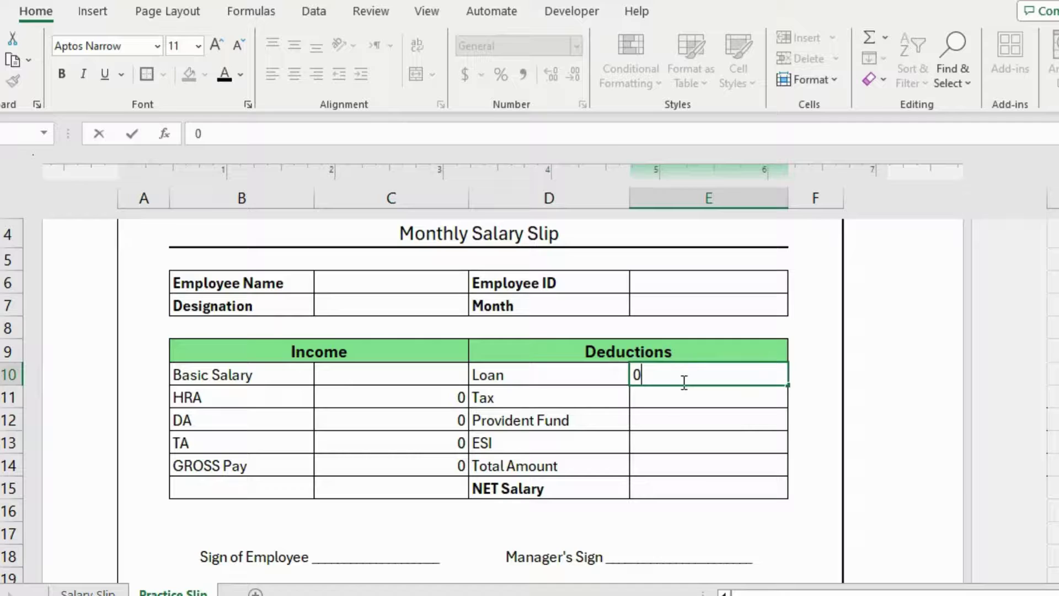
key(Return)
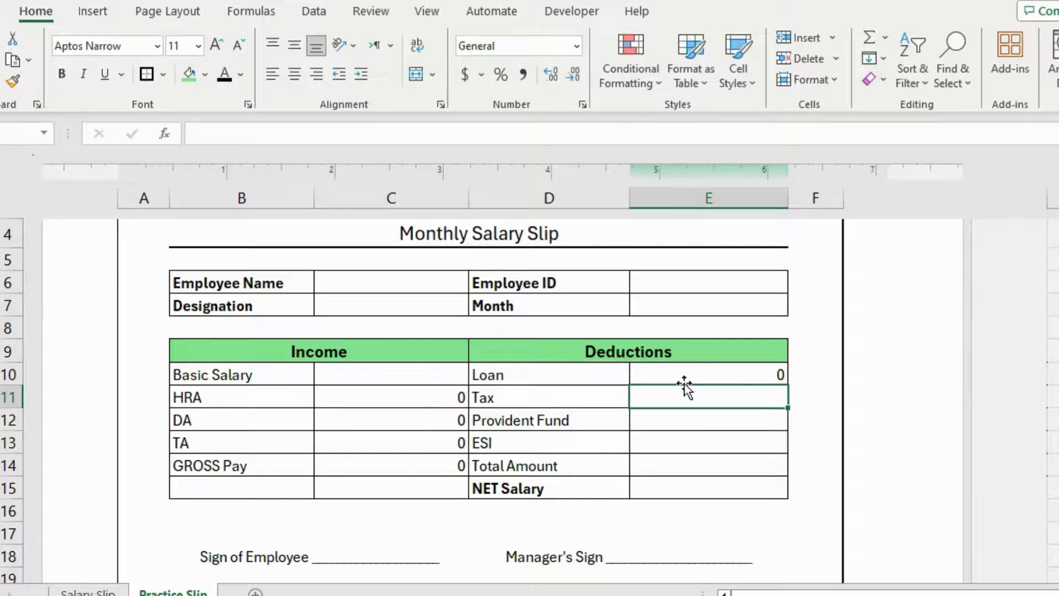
text(0)
key(Return)
key(Return)
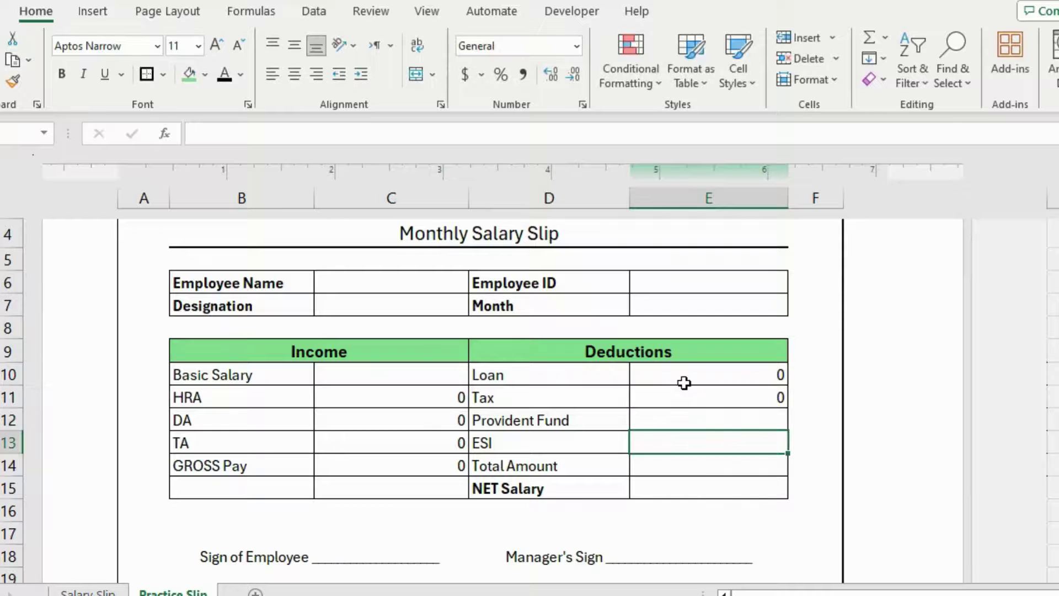
text(0)
key(Up)
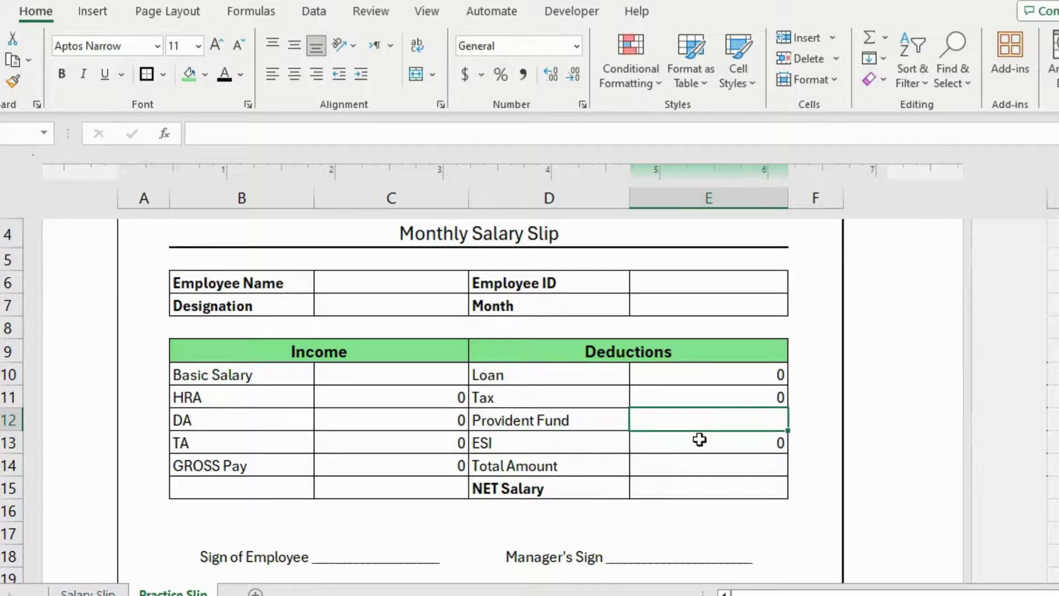
Step: Enter a Provident Fund formula in E12 based on basic salary C10
text(=)
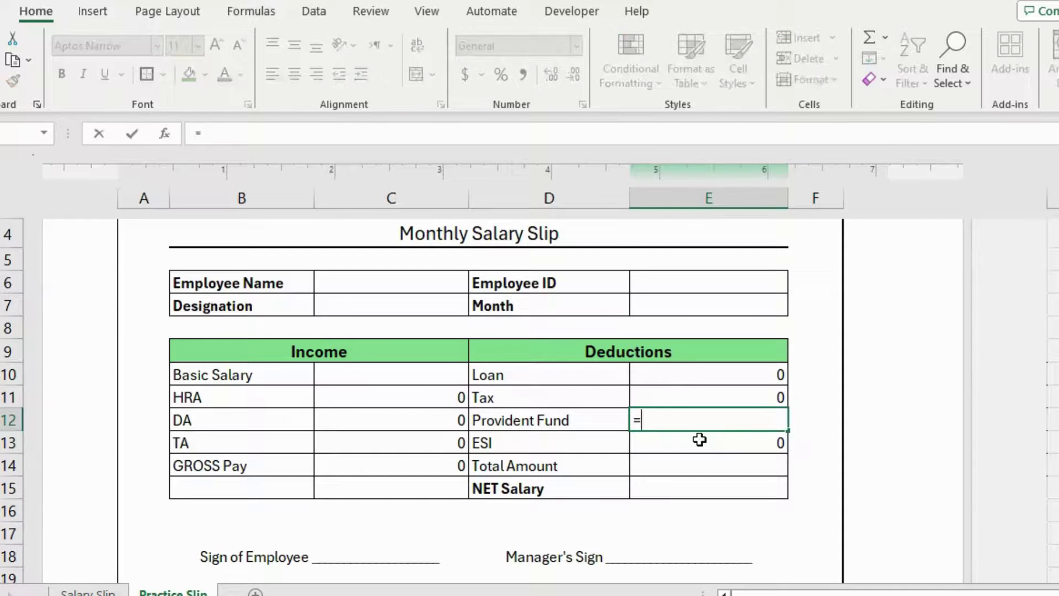
click(415, 373)
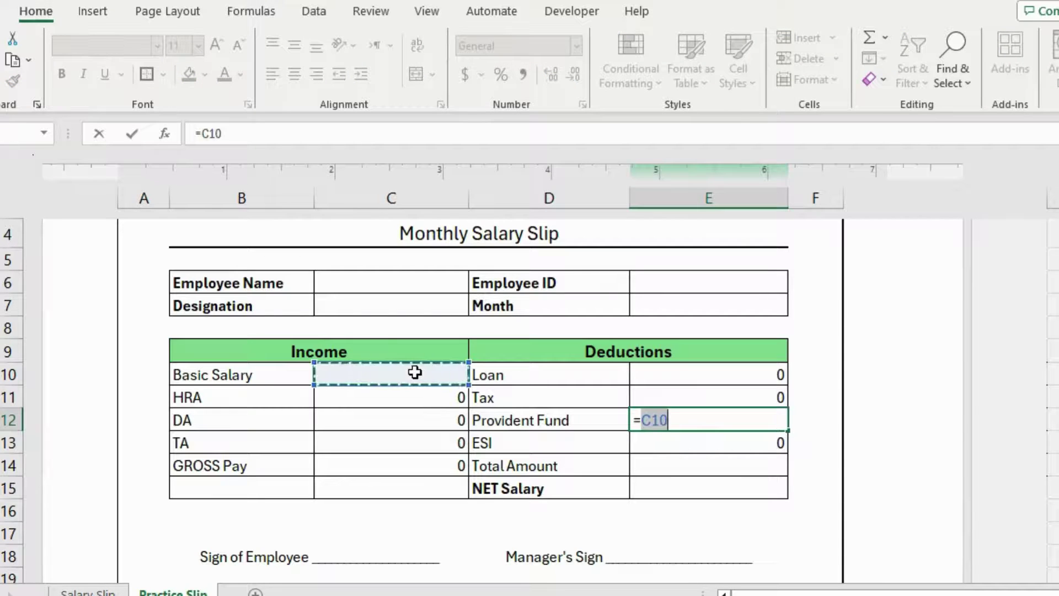
text(*)
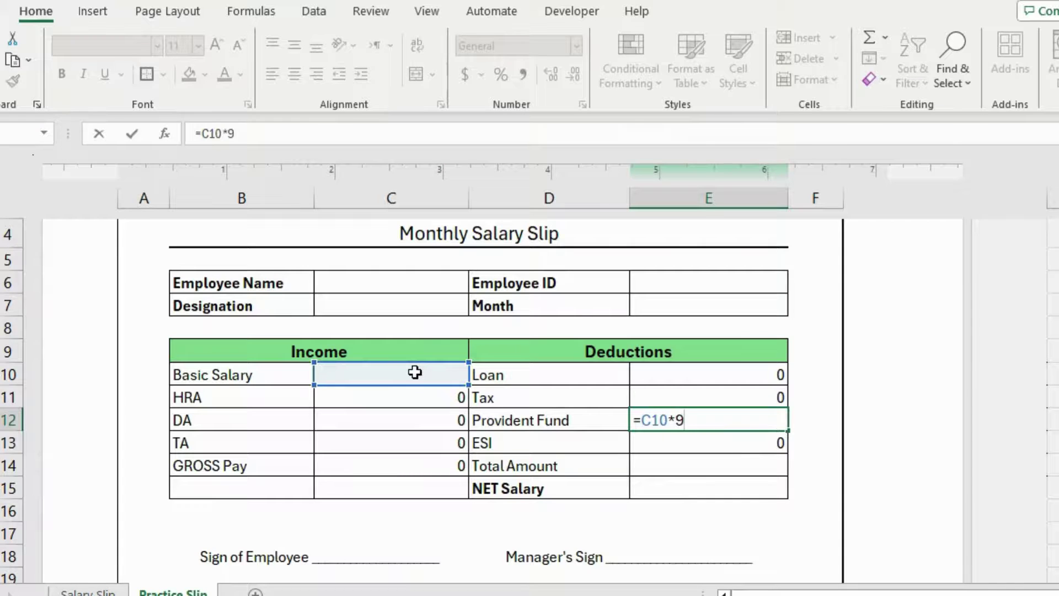
key(Return)
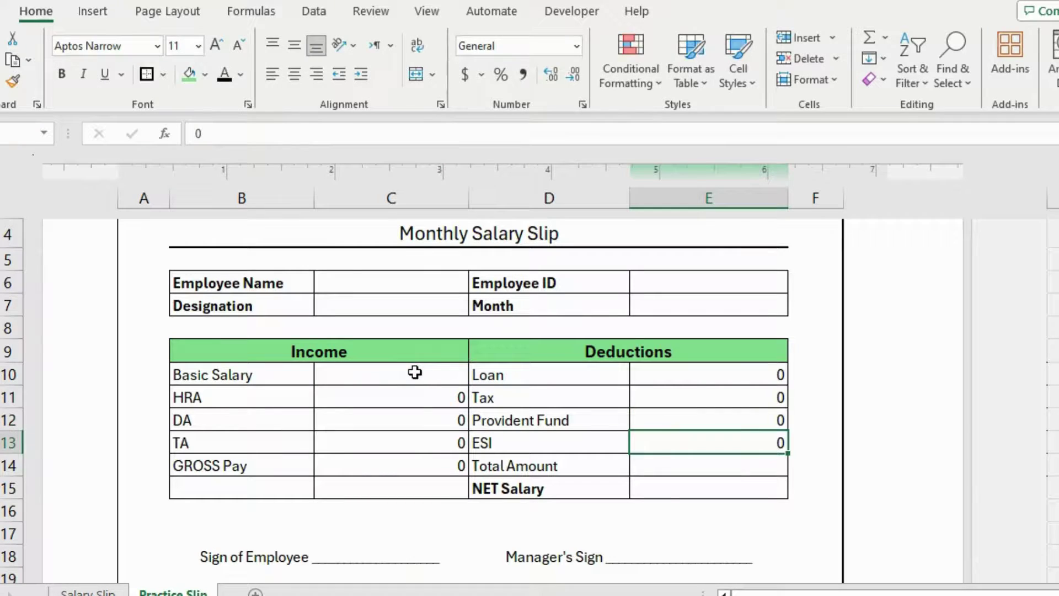
Step: Enter =SUM(E10:E13) in the deductions Total Amount cell E14
click(724, 467)
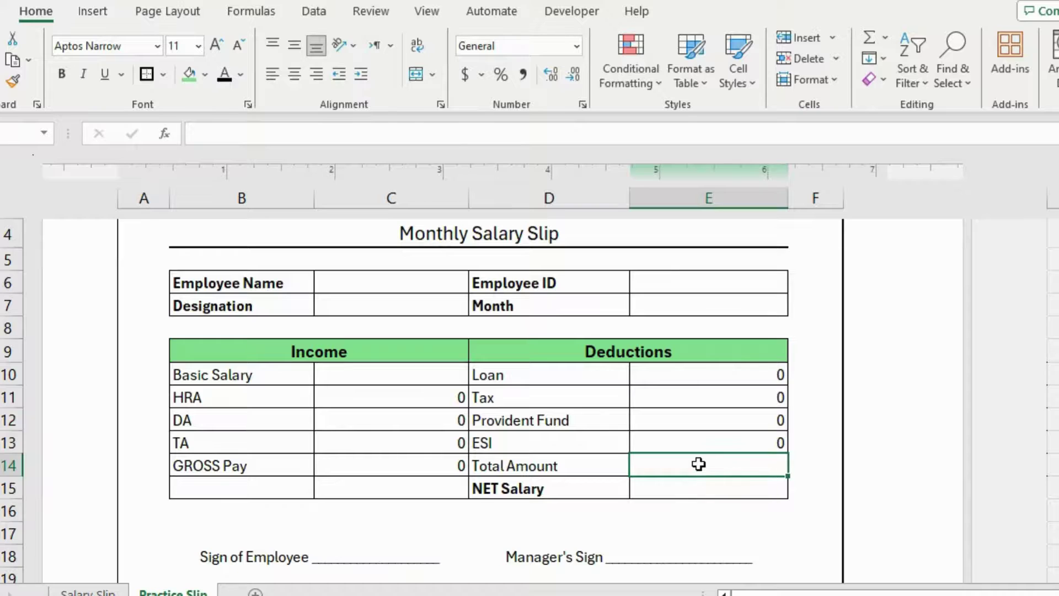
text(=sum()
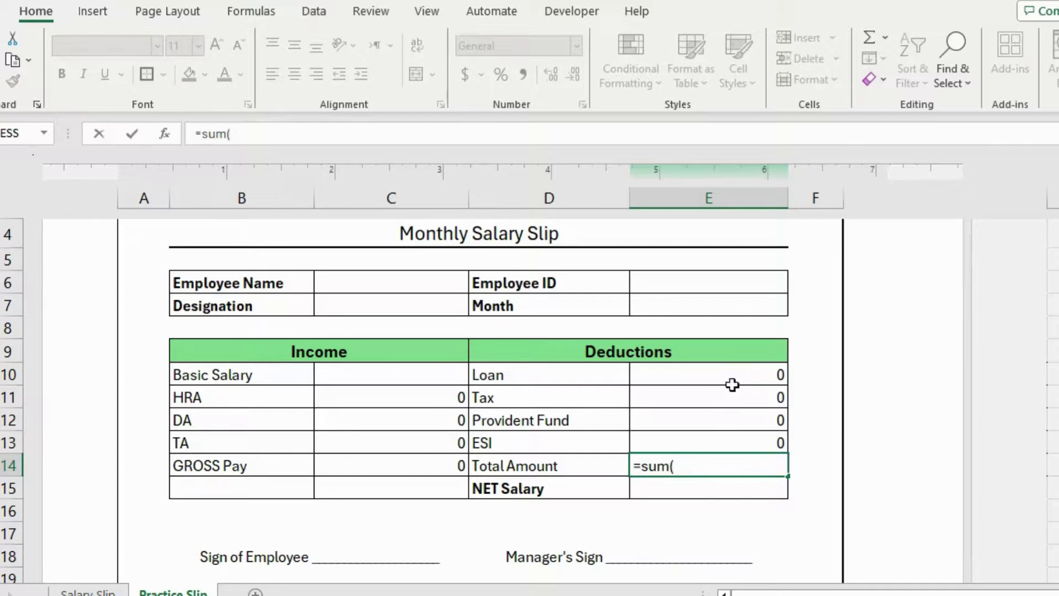
drag(735, 366, 735, 435)
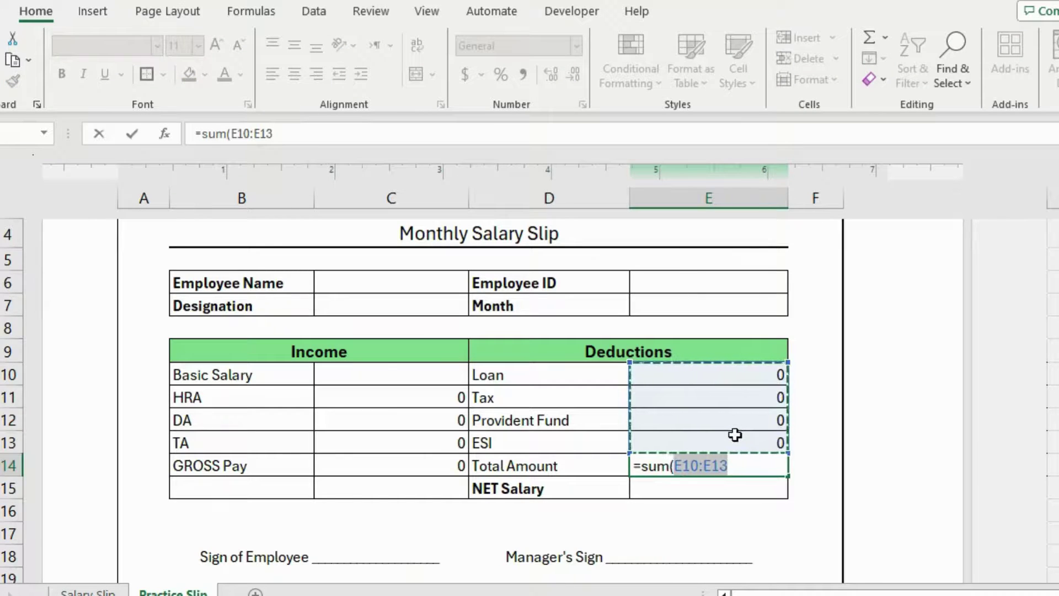
text(()
key(Return)
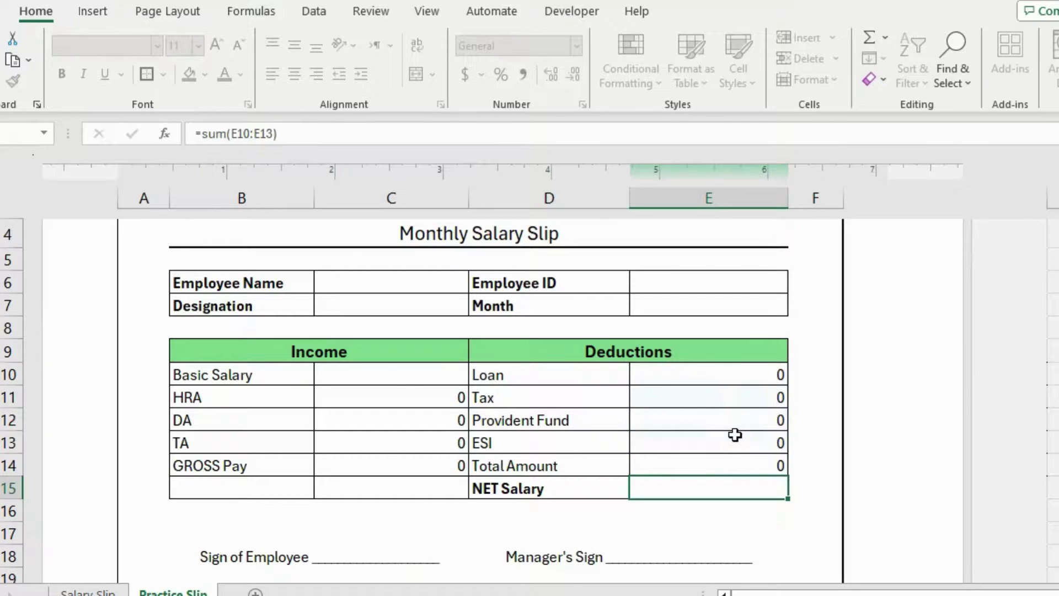
Step: Select the NET Salary label and its empty amount cell
click(523, 492)
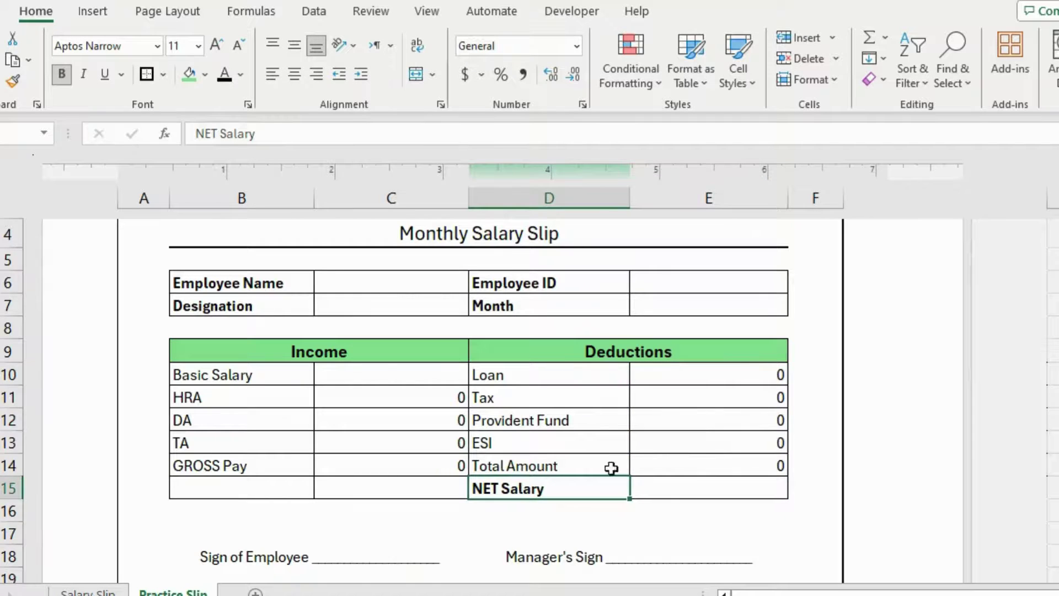
click(693, 491)
click(513, 487)
click(693, 485)
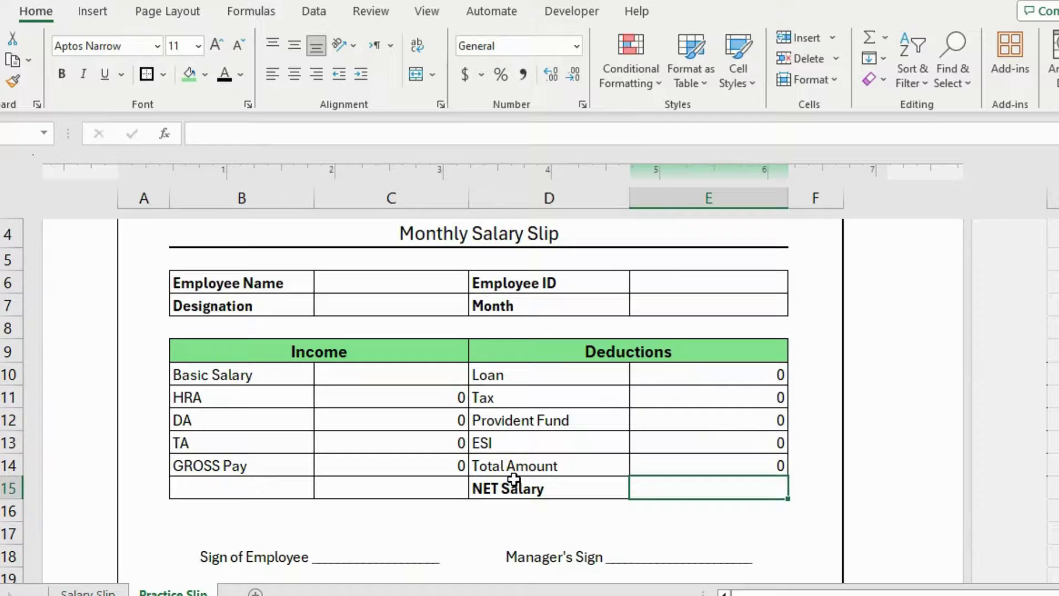
click(523, 492)
Step: Locate the NET Salary amount cell and the GROSS Pay and Total Amount rows
click(692, 491)
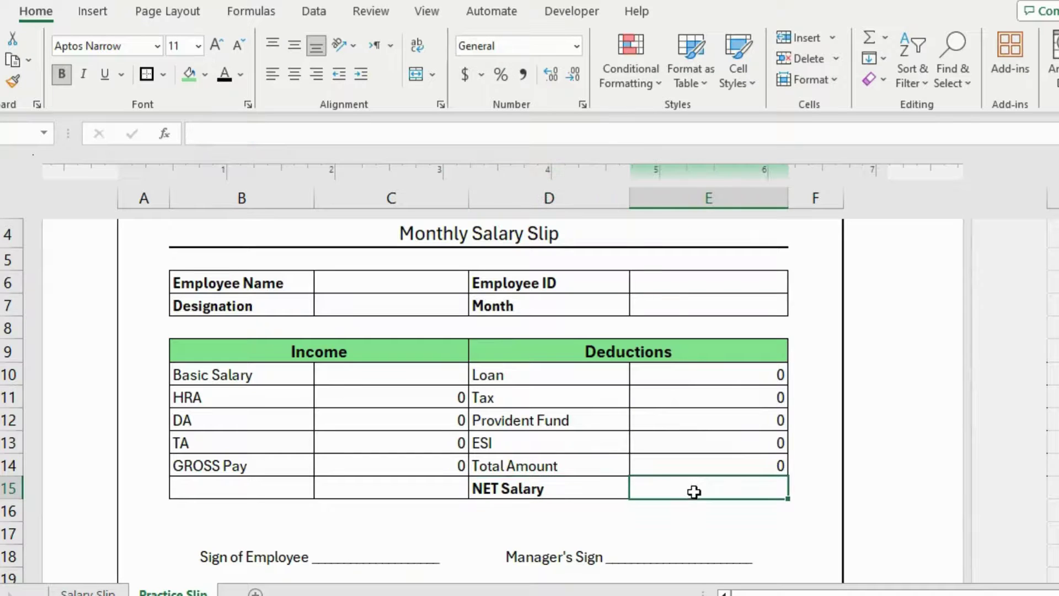
click(523, 492)
click(694, 491)
click(288, 467)
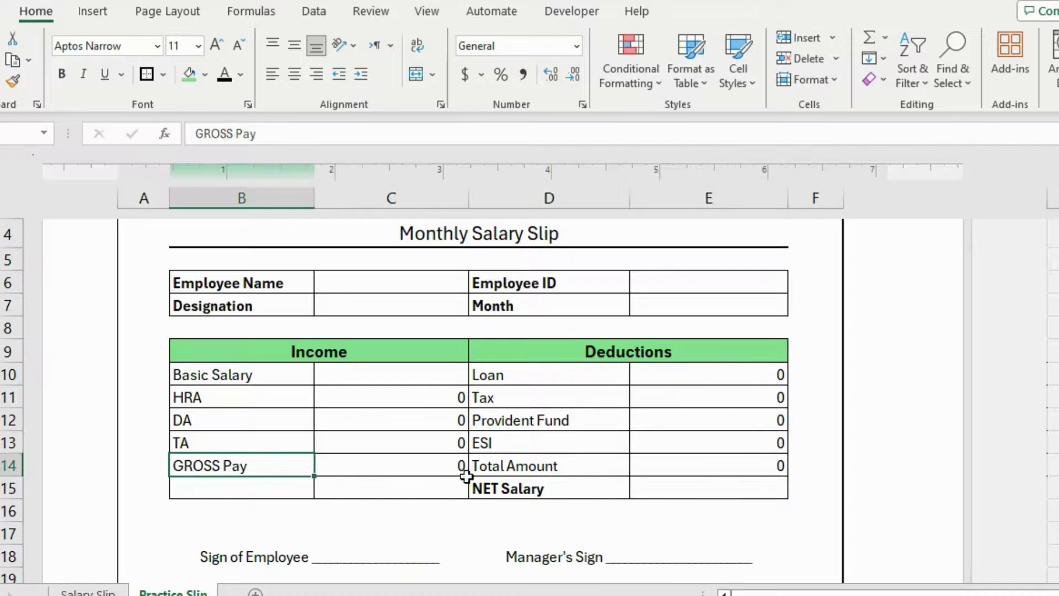
click(515, 465)
Step: Enter =C14-E14 in the NET Salary cell E15 and check the formulas
click(677, 490)
text(=)
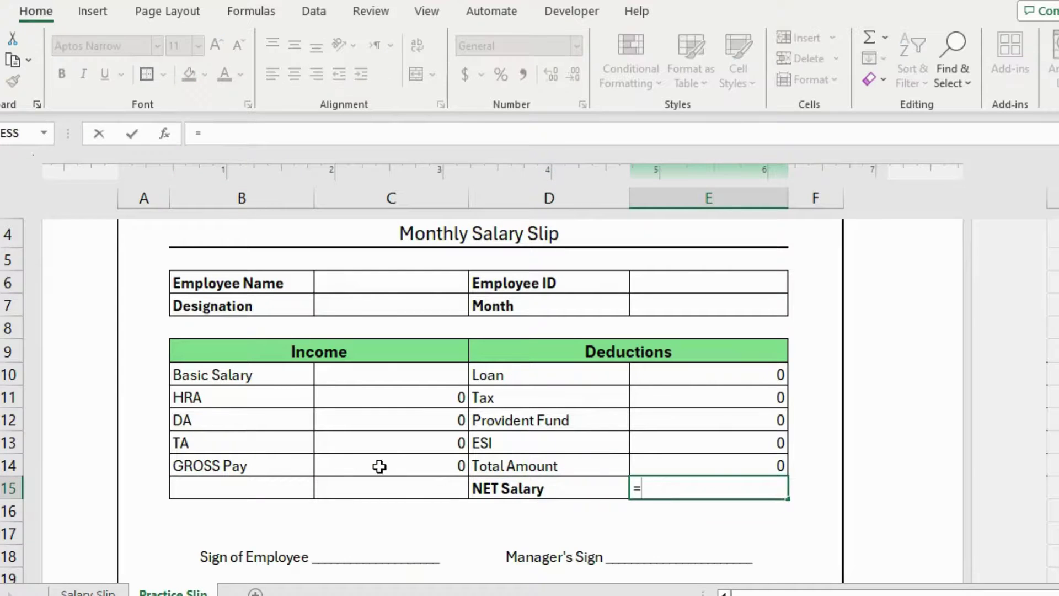
click(379, 466)
text(-)
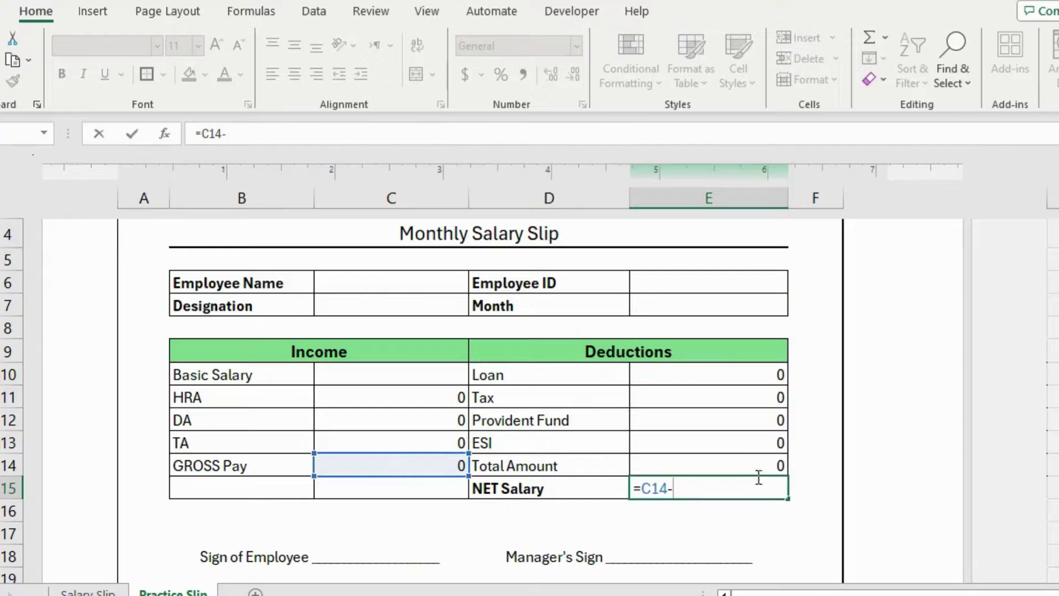
click(706, 467)
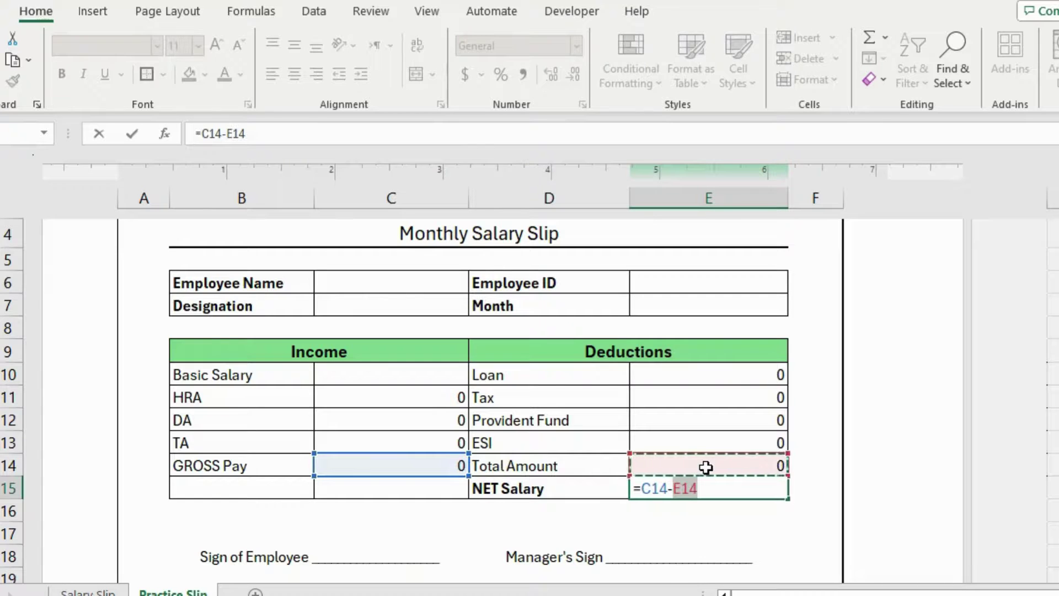
key(Return)
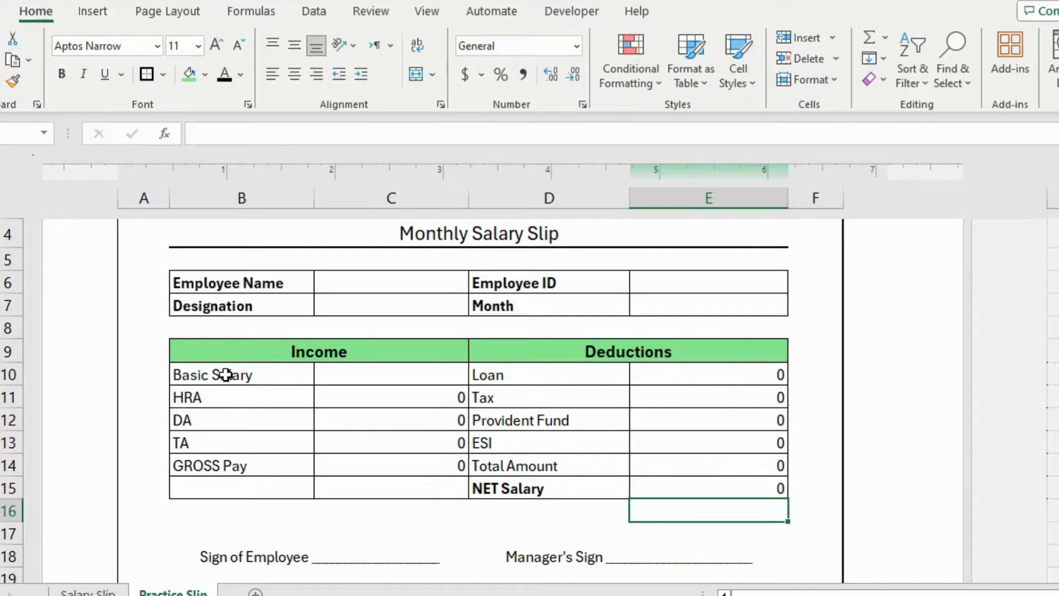
click(701, 489)
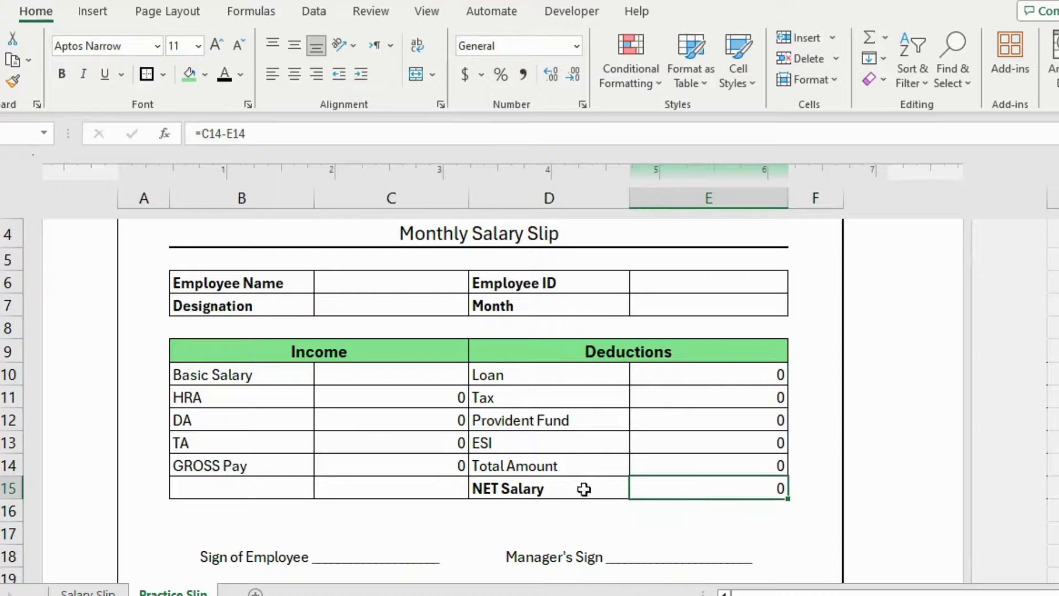
click(408, 411)
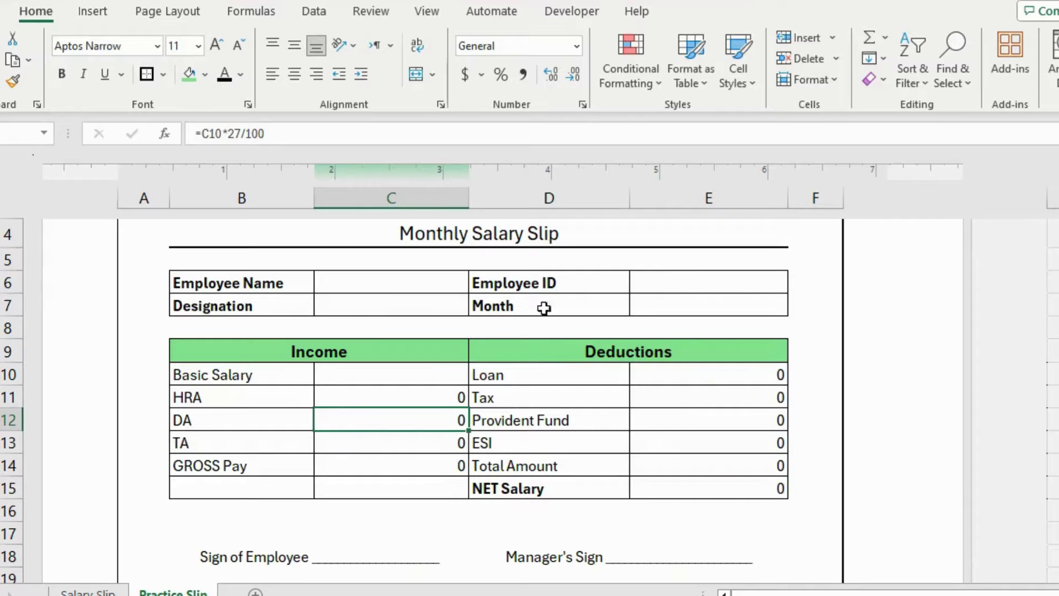
Step: Enter the employee's name and ID, designation Customer Service, and month April, 2024
click(372, 285)
text(X)
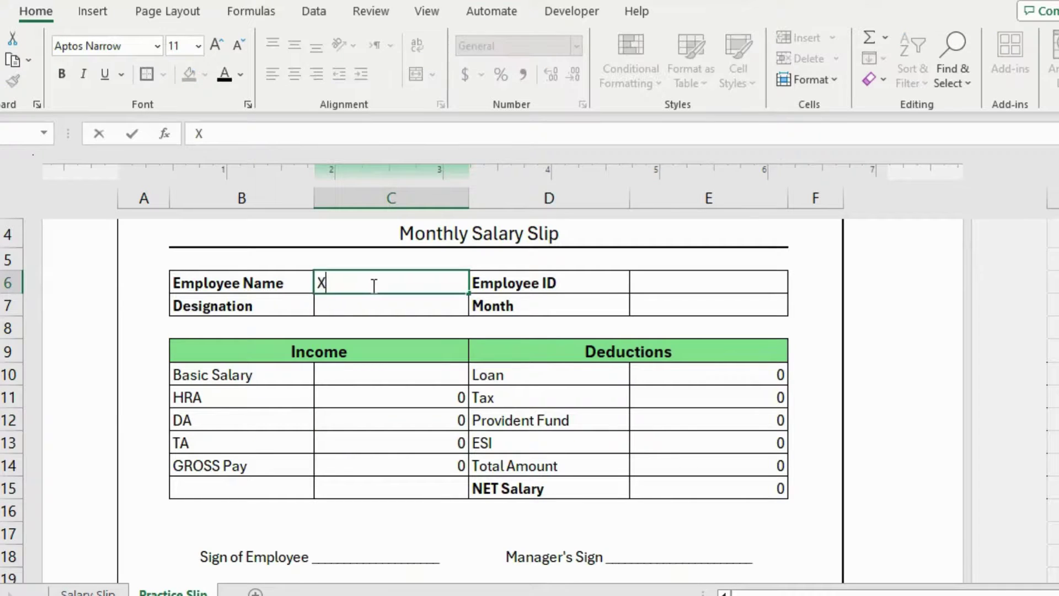
text(YZ)
key(Tab)
key(Tab)
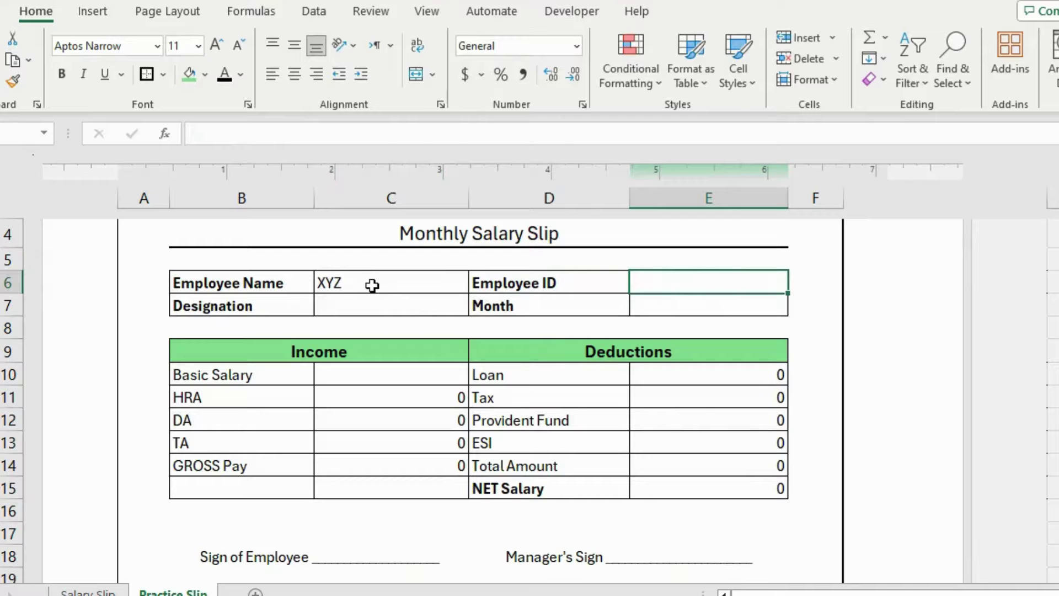
text(D0041)
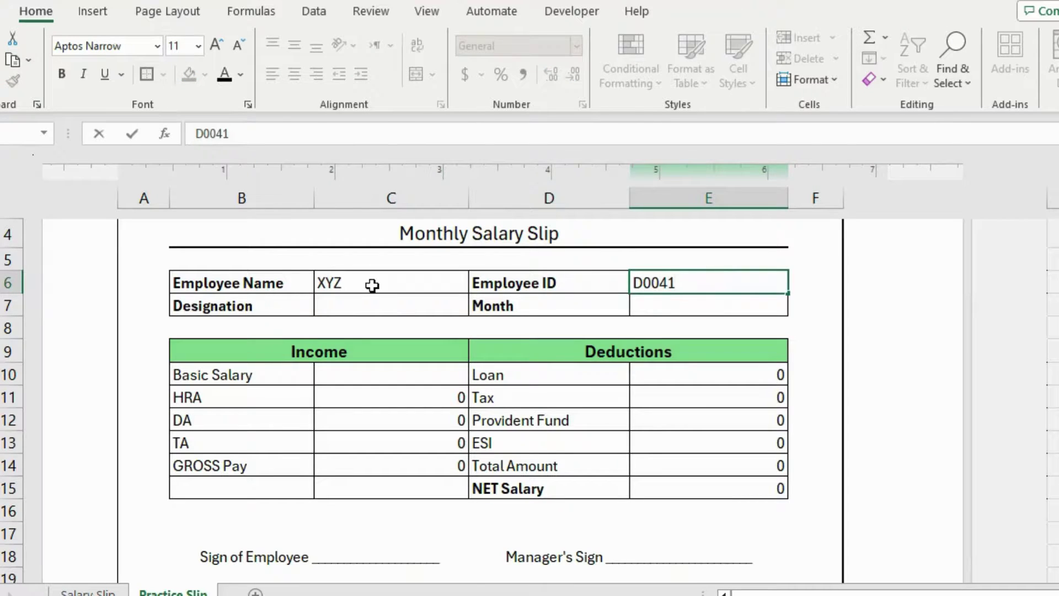
key(Return)
text(C)
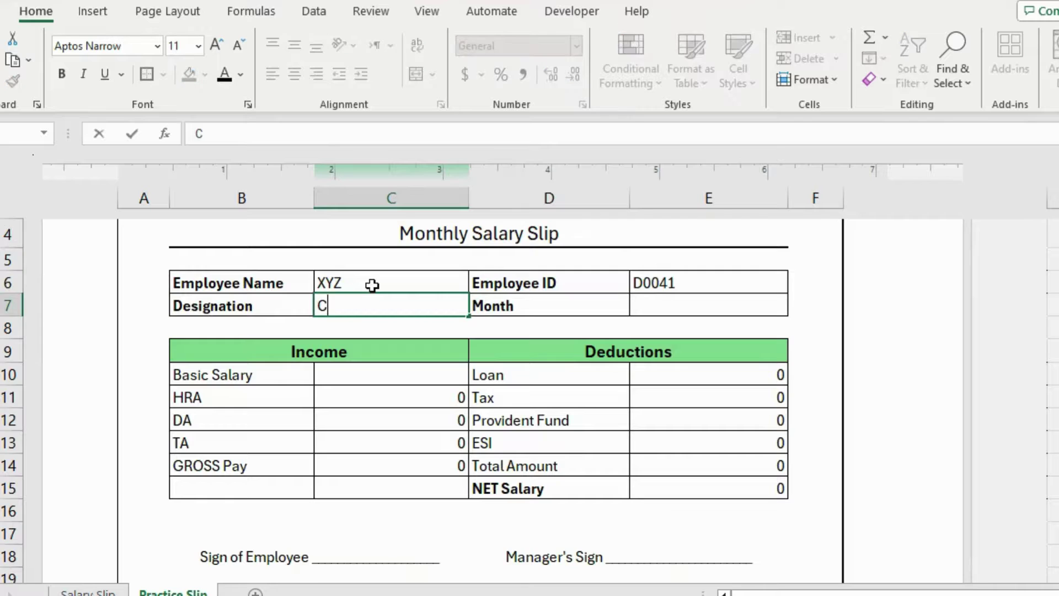
text(ustomer Service)
key(Tab)
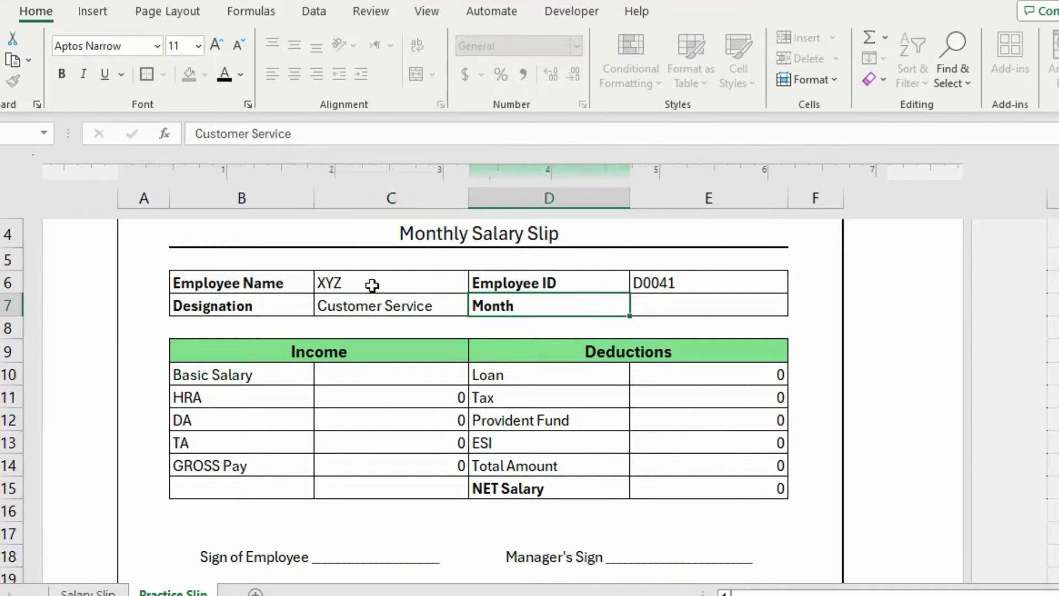
key(Tab)
text(April,)
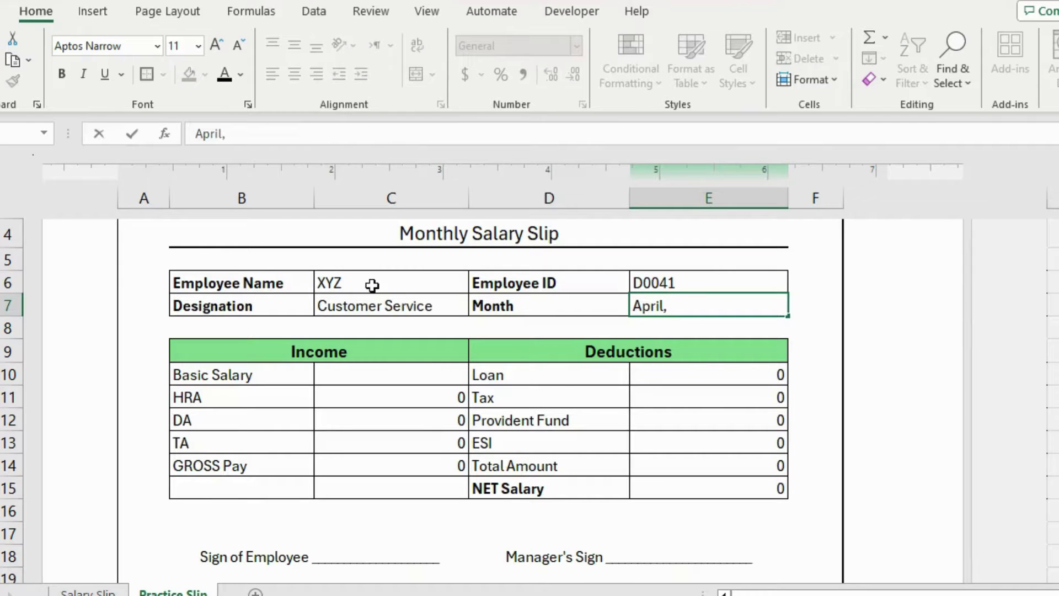
text( 2024)
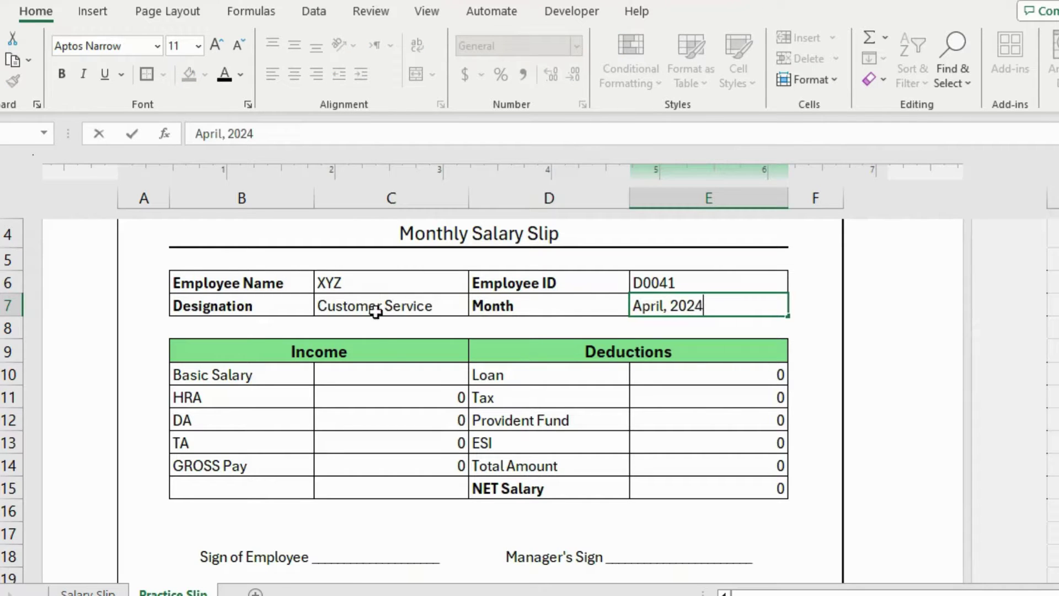
Step: Enter 50,000 as Basic Salary in C10 and review GROSS Pay 49000 and NET Salary 44500
click(391, 375)
text(50)
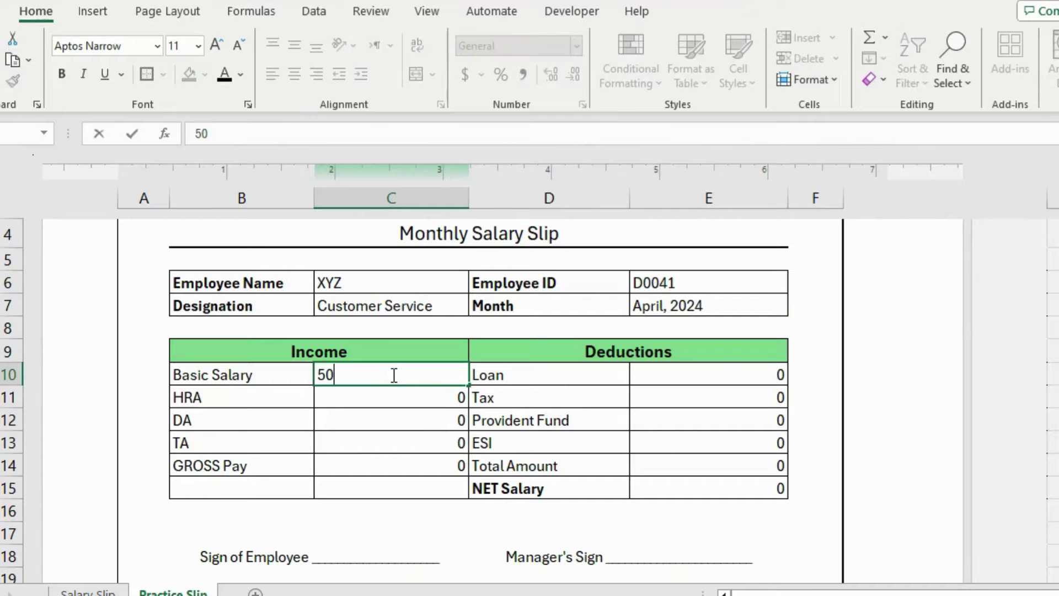
text(,000)
key(Return)
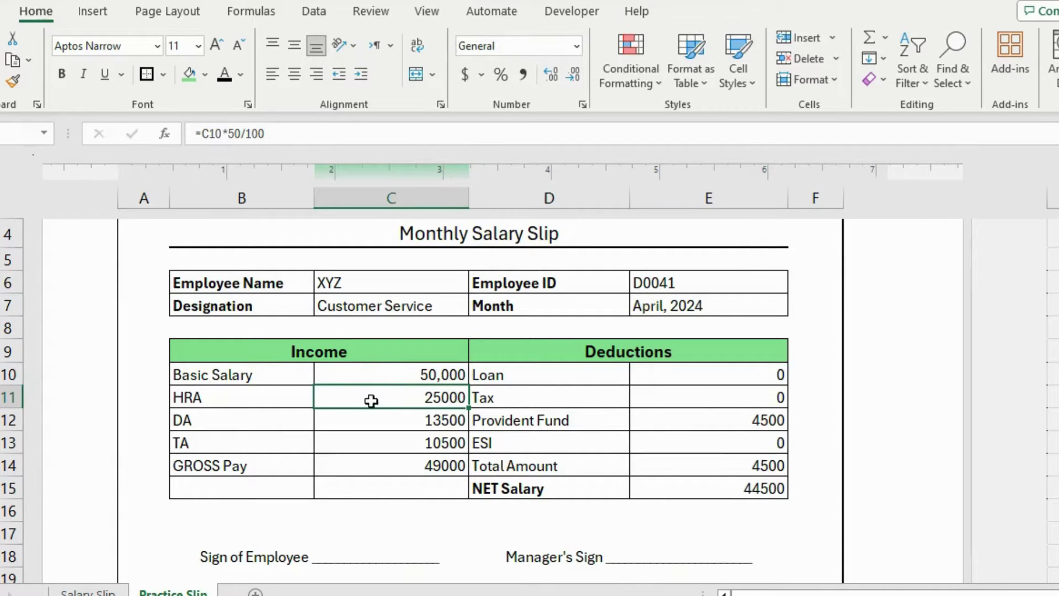
drag(272, 405, 397, 447)
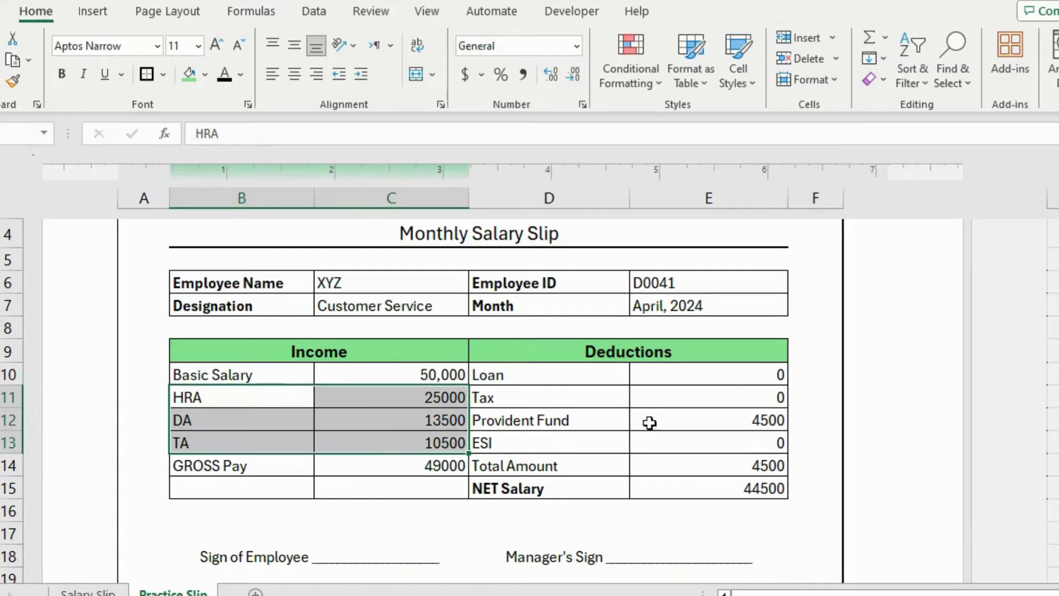
drag(548, 392, 694, 461)
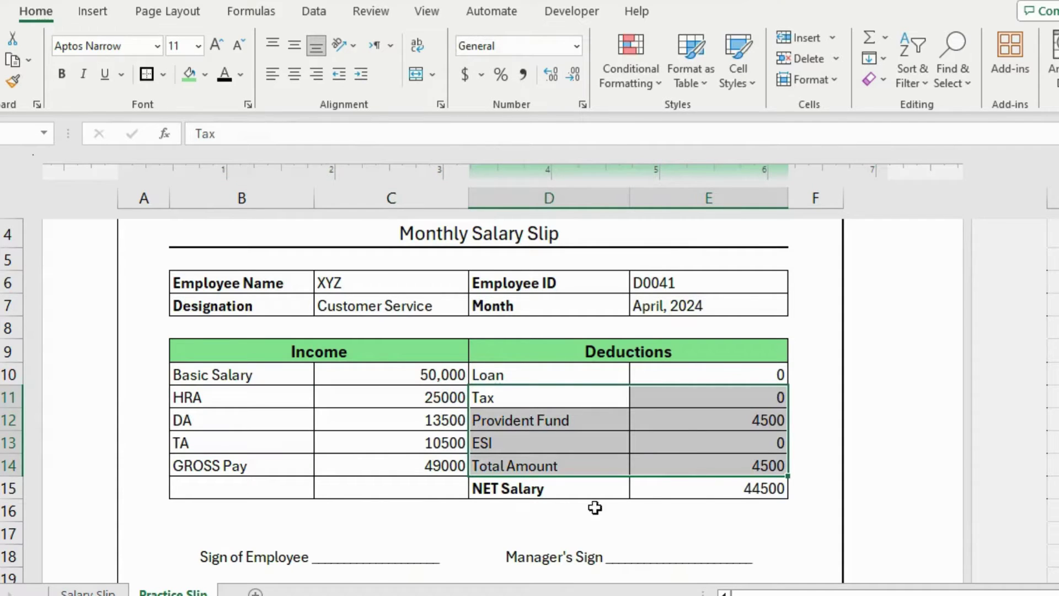
click(690, 487)
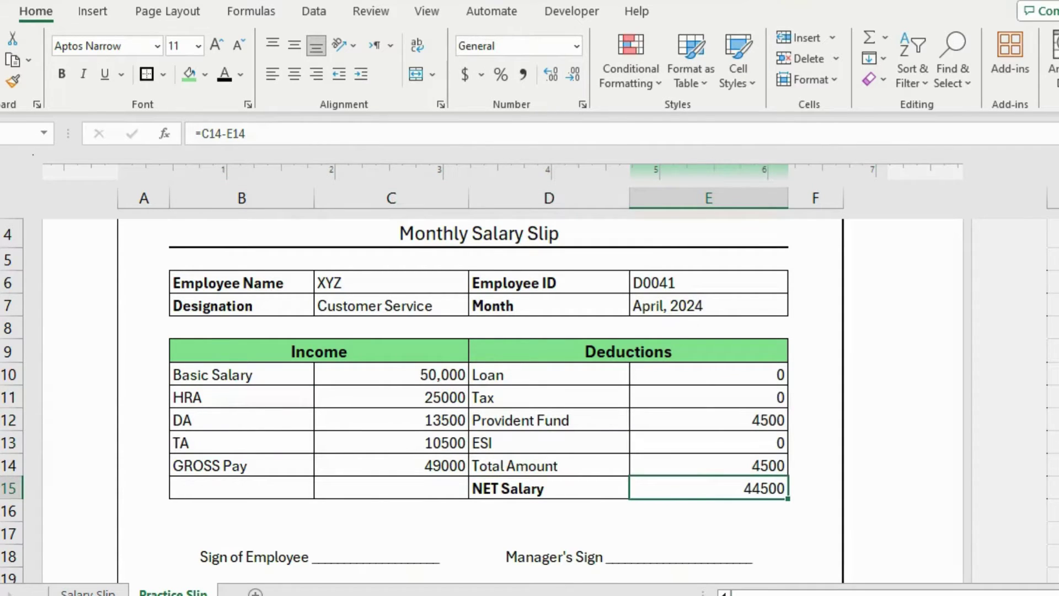
scroll(832, 392, down, 1)
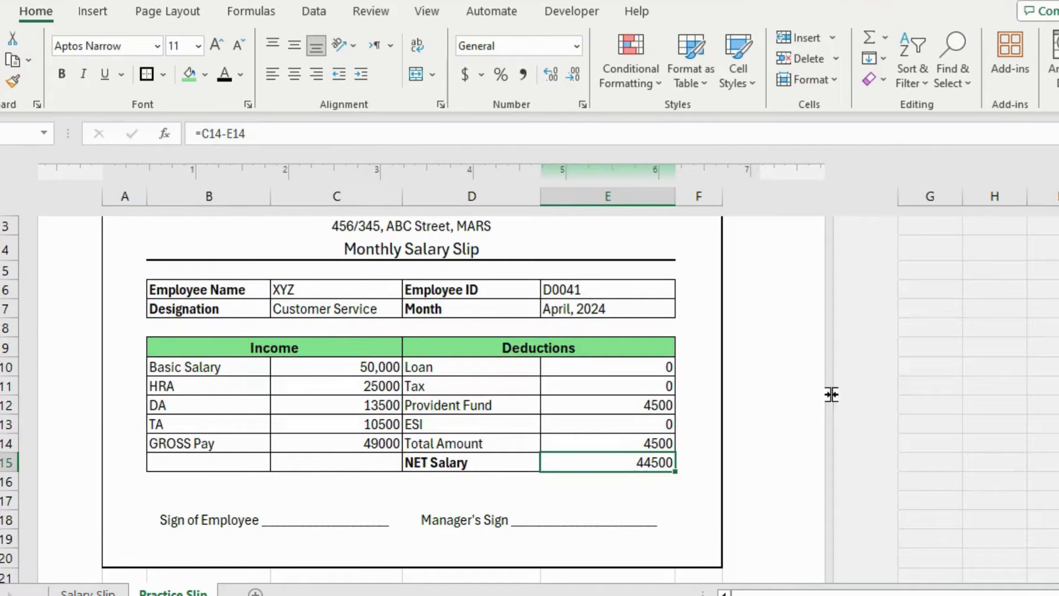
scroll(529, 397, up, 2)
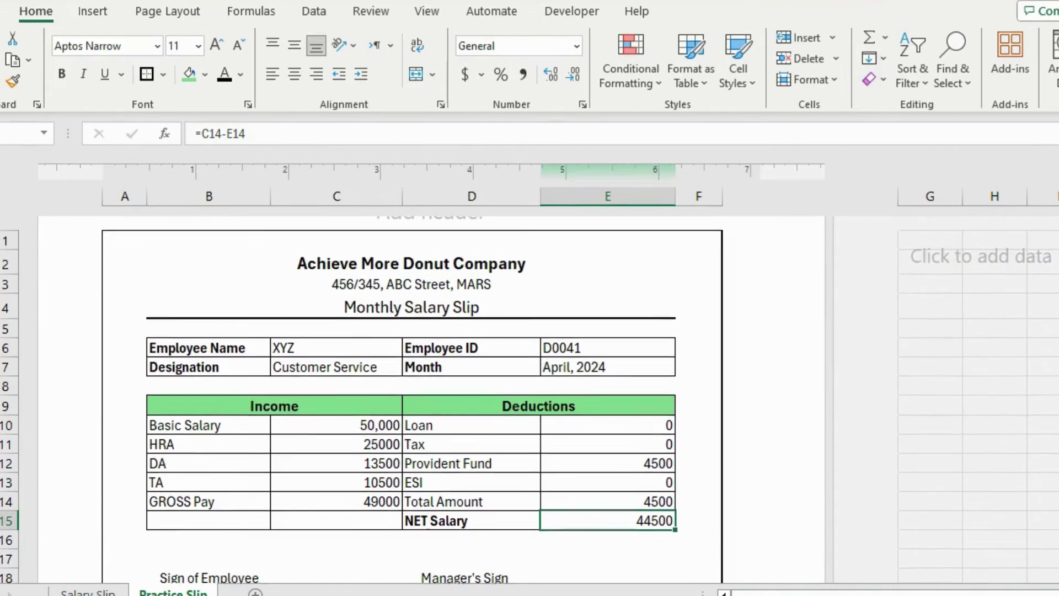
scroll(530, 397, down, 1)
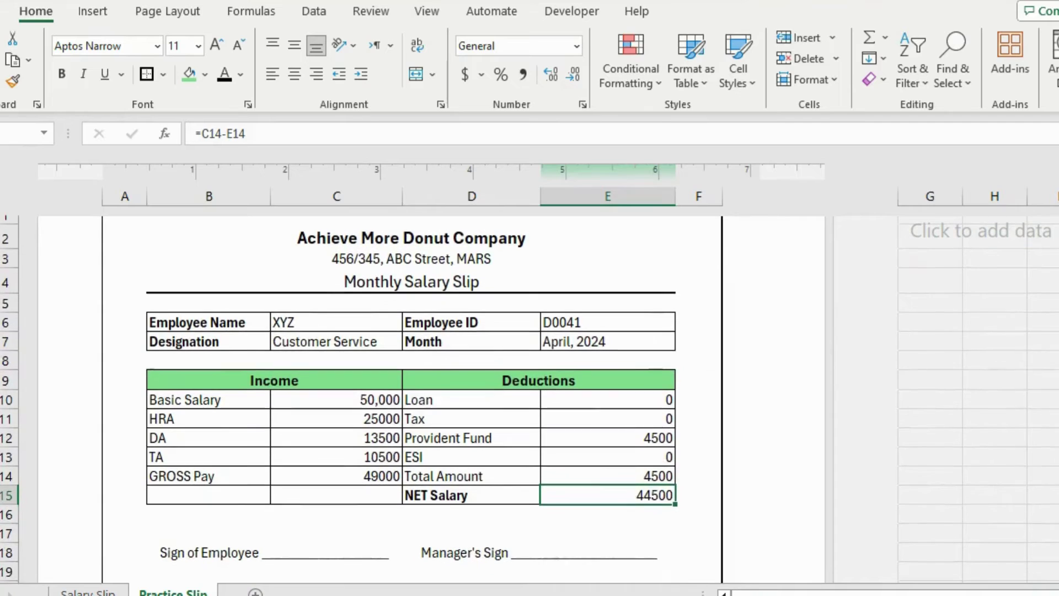
click(587, 393)
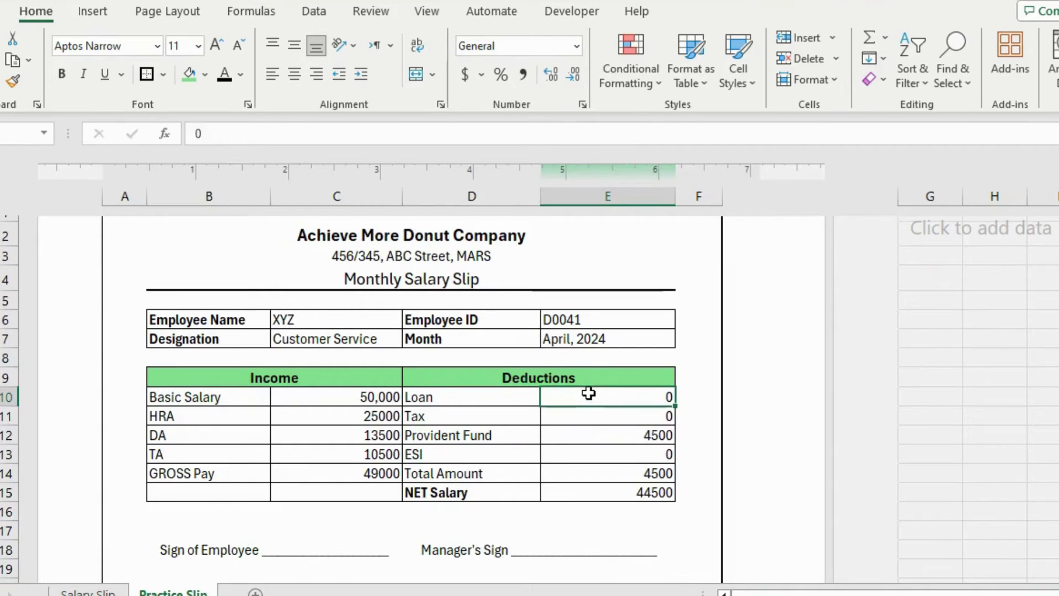